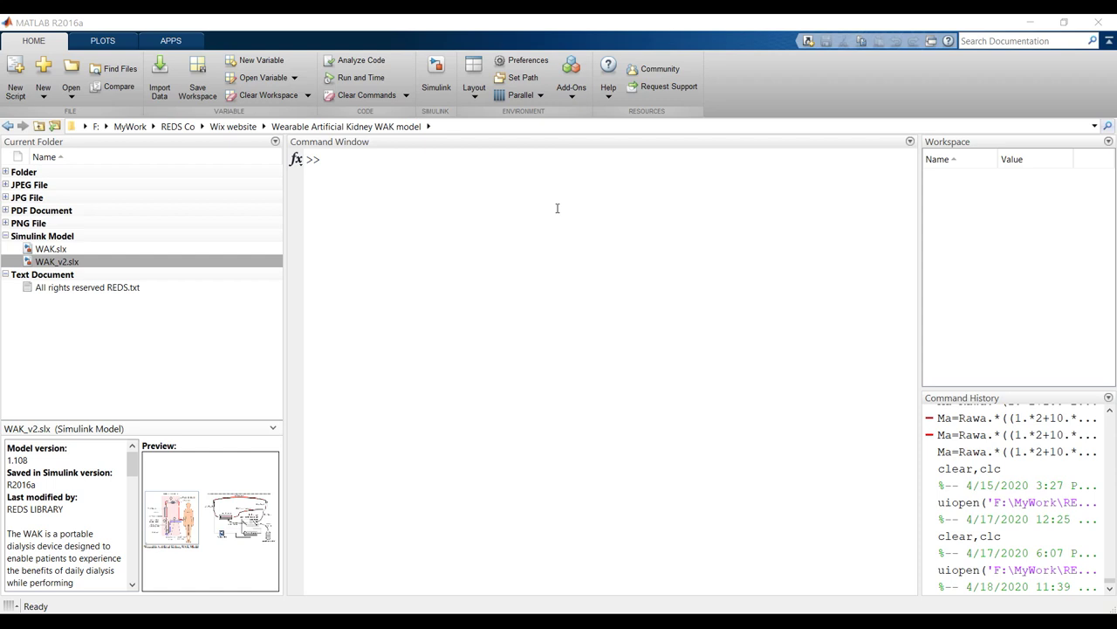
Set the current folder to "Wearable Artificial Kidney WAK model" inside the Wix website folder
click(60, 251)
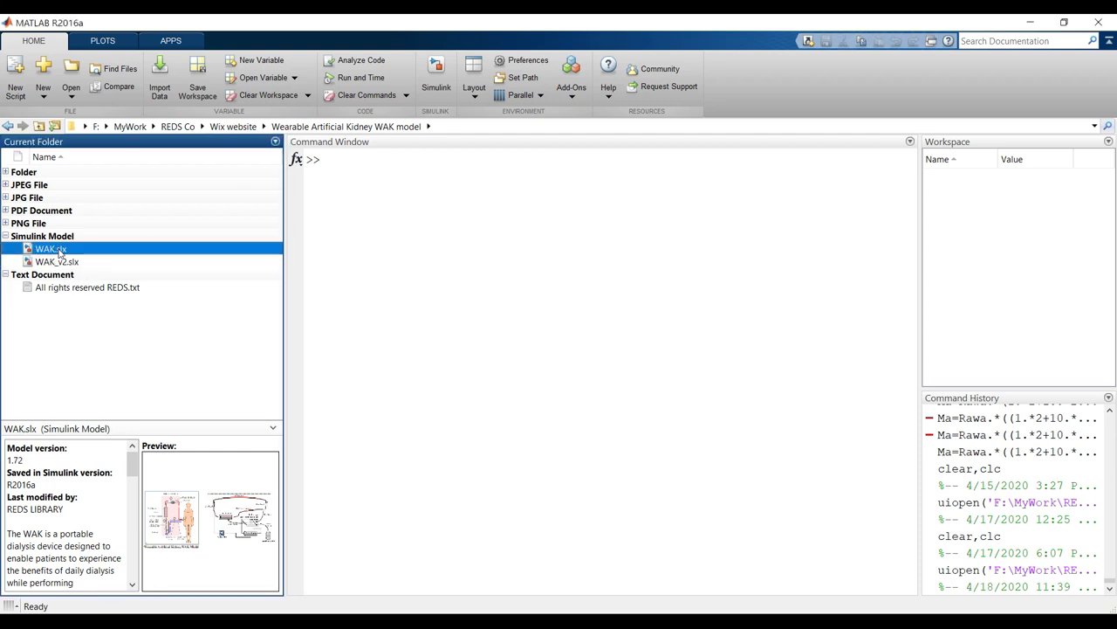
click(56, 263)
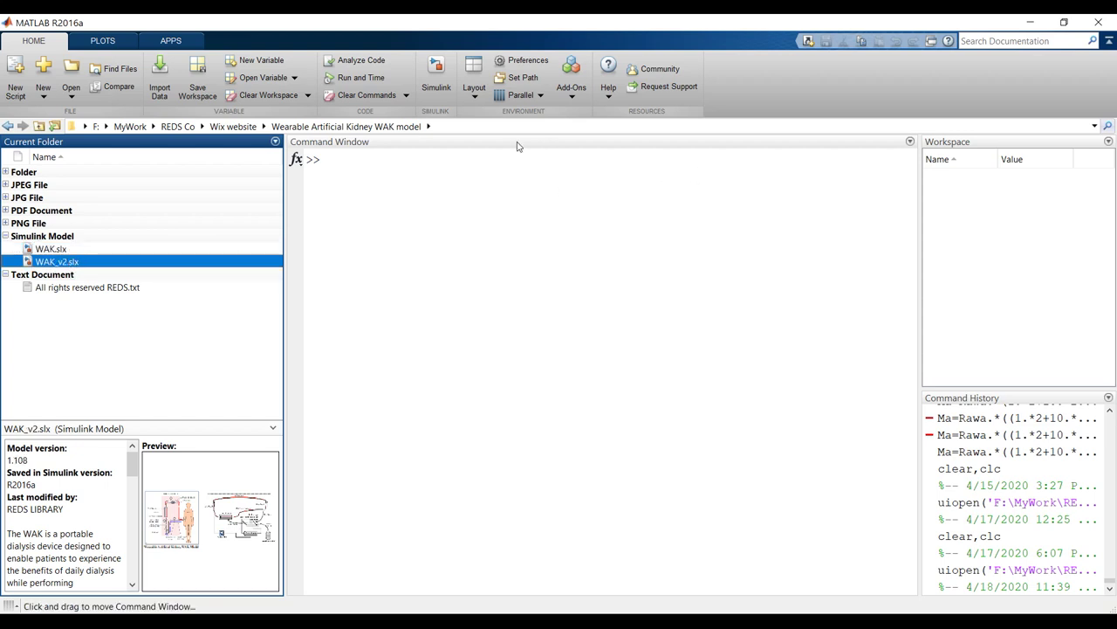
click(1094, 127)
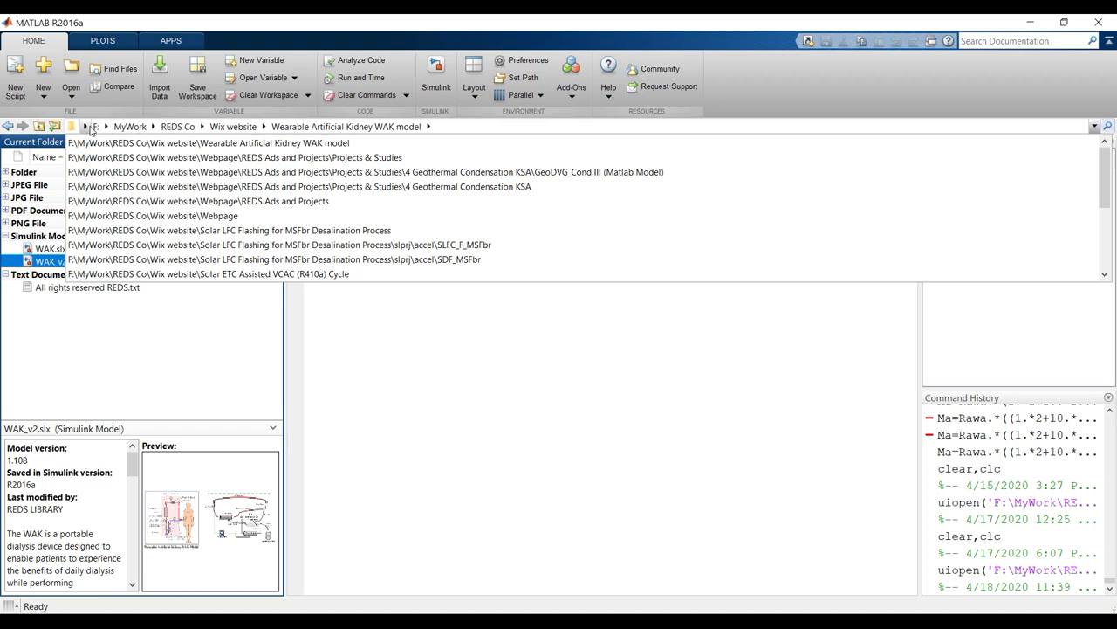
click(265, 127)
scroll(410, 210, down, 8)
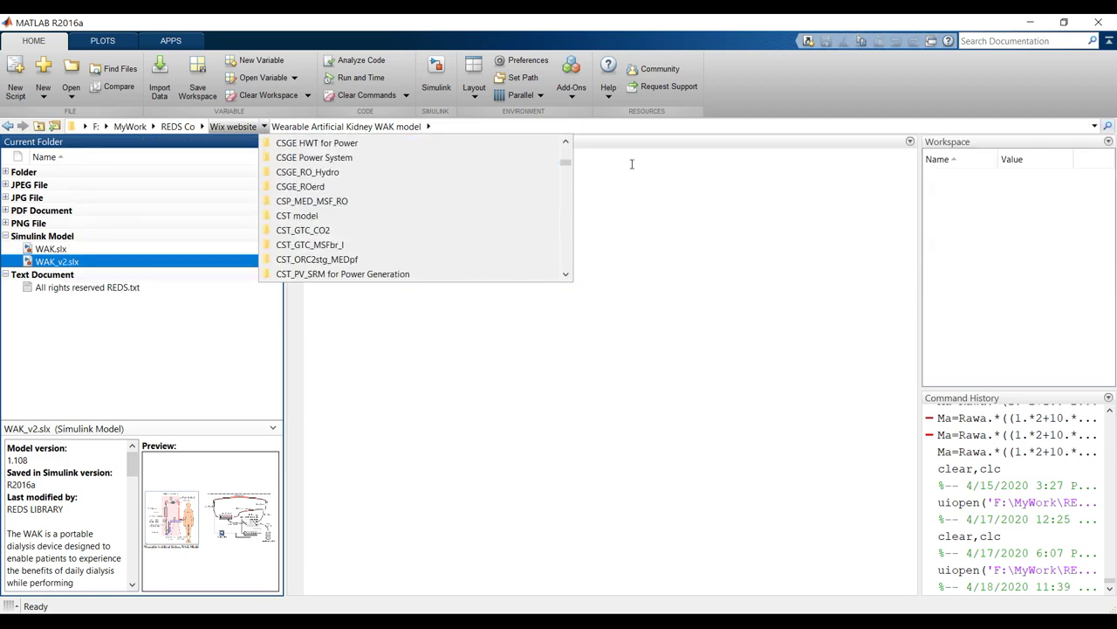
drag(569, 160, 573, 266)
scroll(437, 227, down, 3)
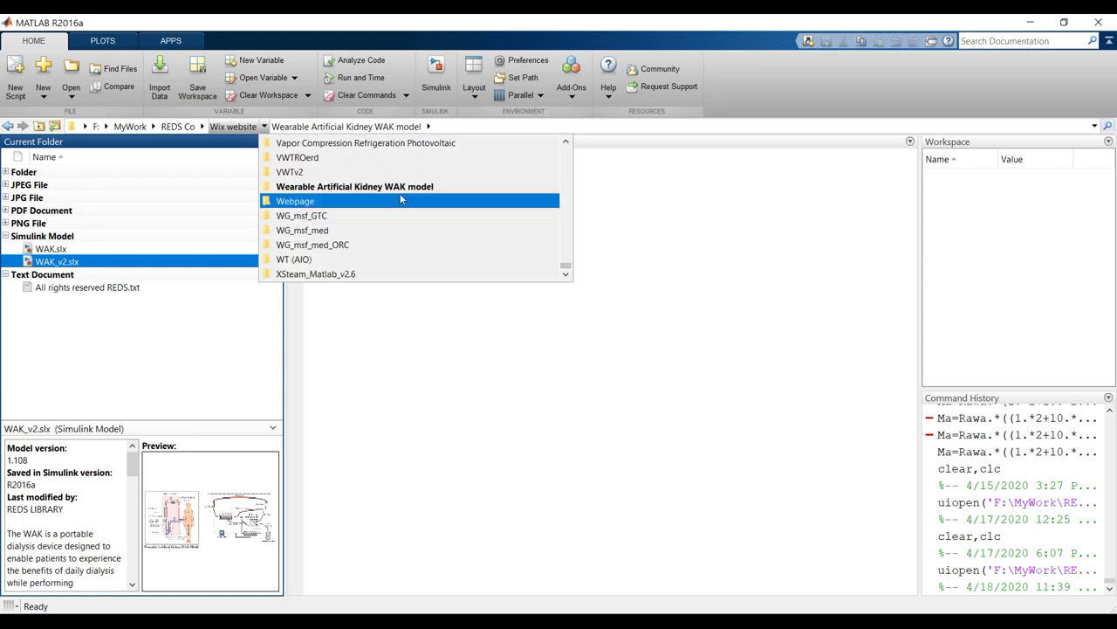
click(395, 190)
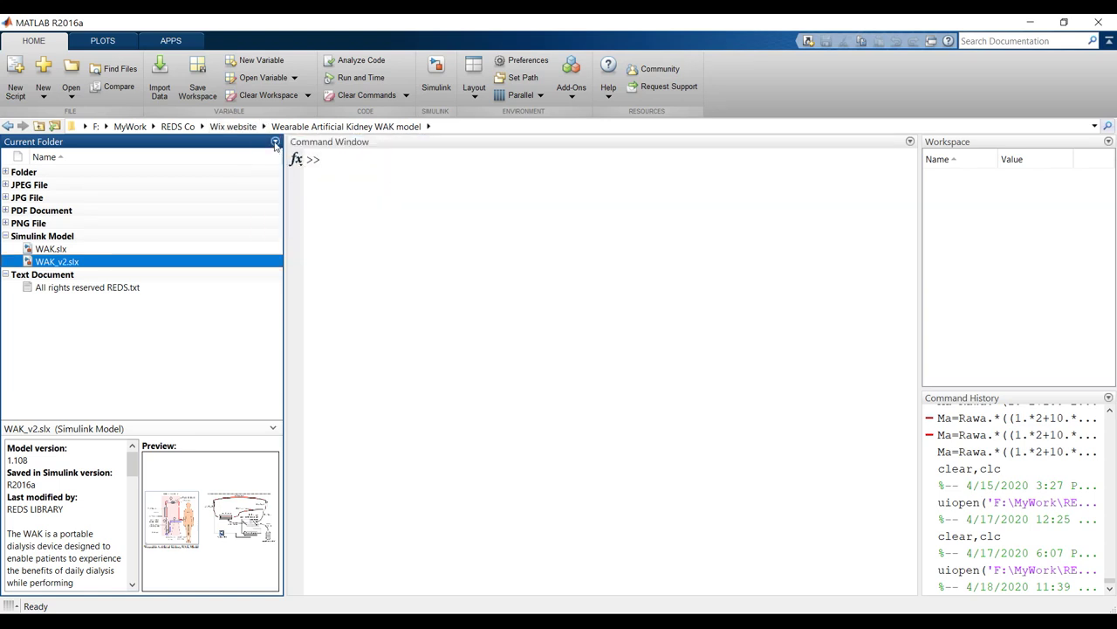
click(275, 143)
mouse_move(332, 253)
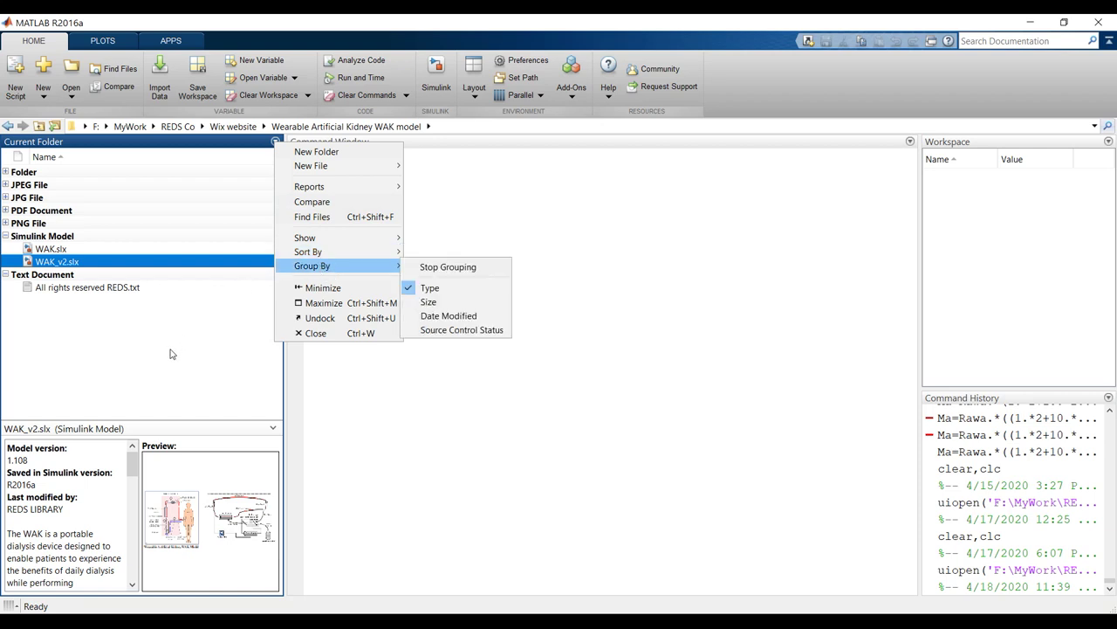
click(598, 451)
Open the WAK_v2.slx Simulink model and widen the model browser to show the full subsystem names
click(53, 262)
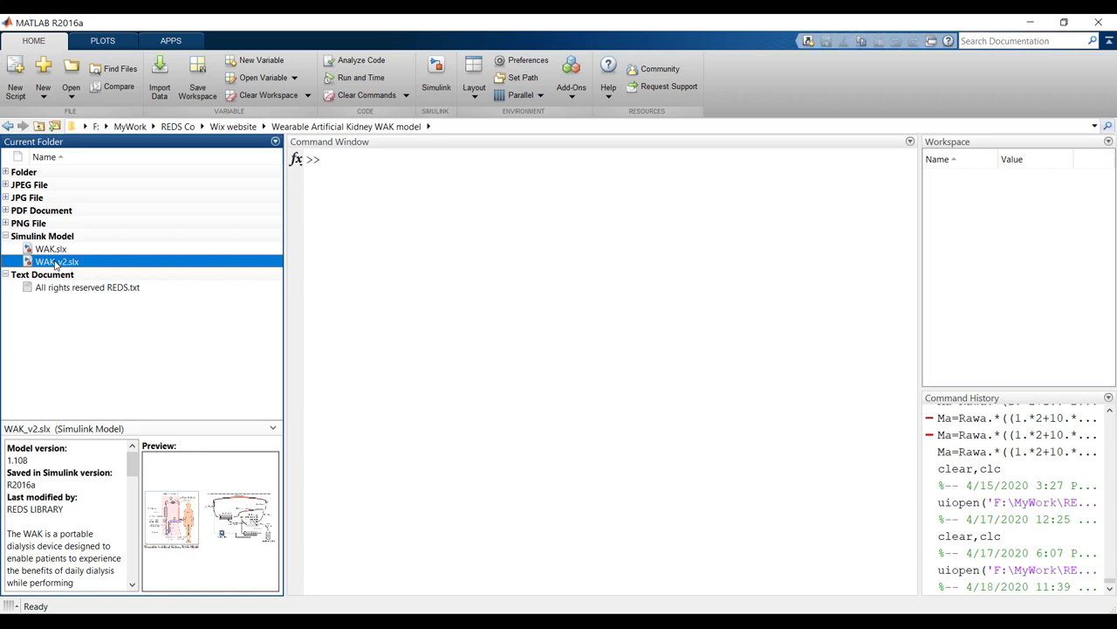
double_click(54, 262)
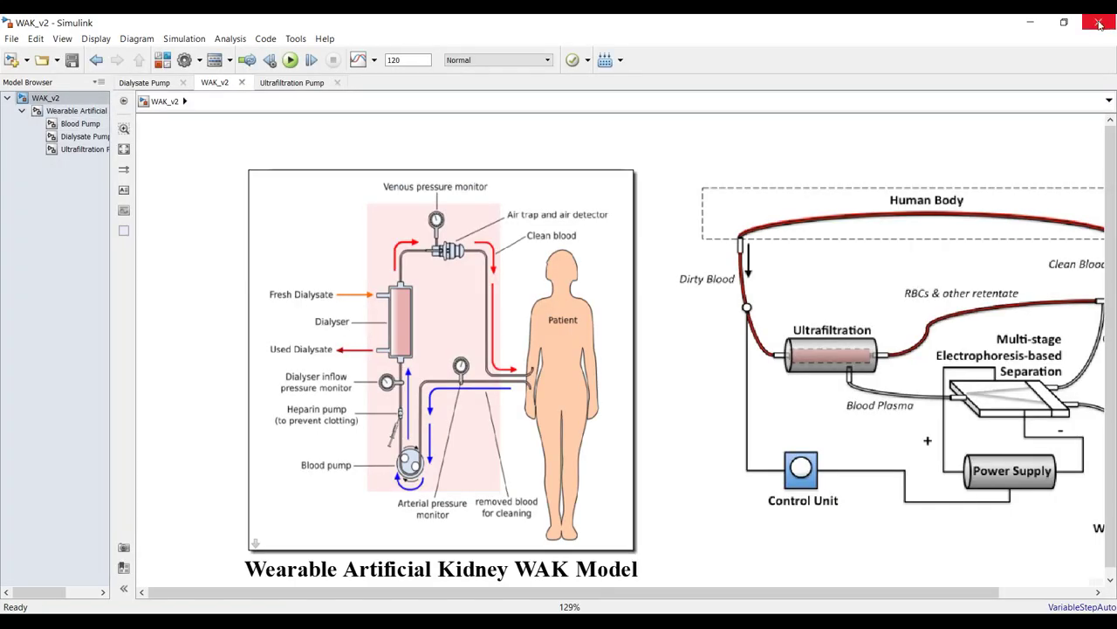
click(124, 149)
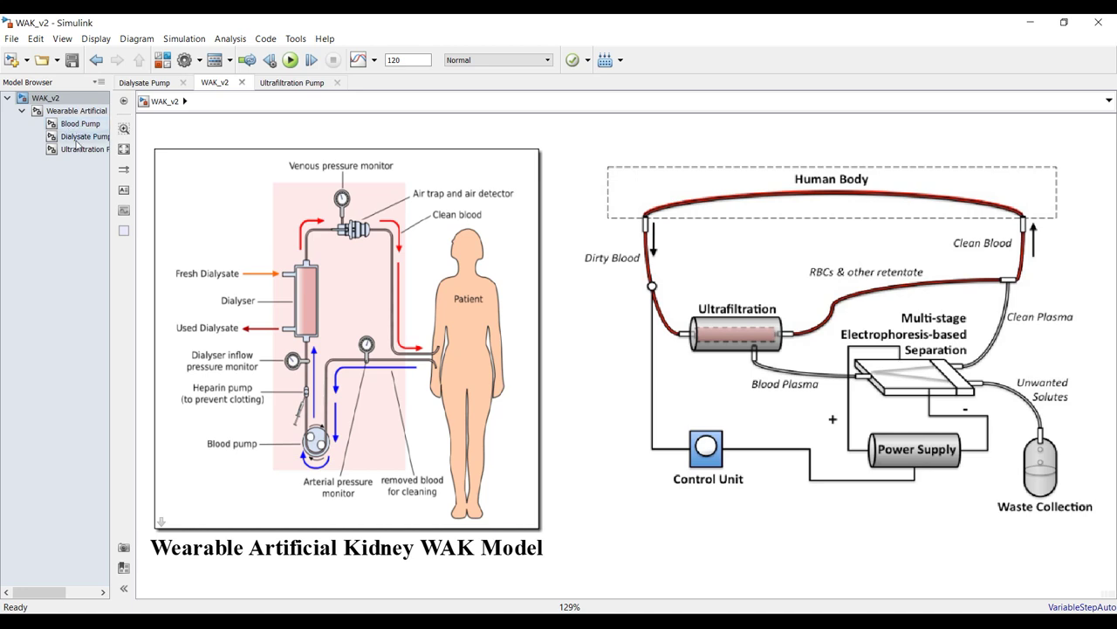
drag(111, 247, 135, 246)
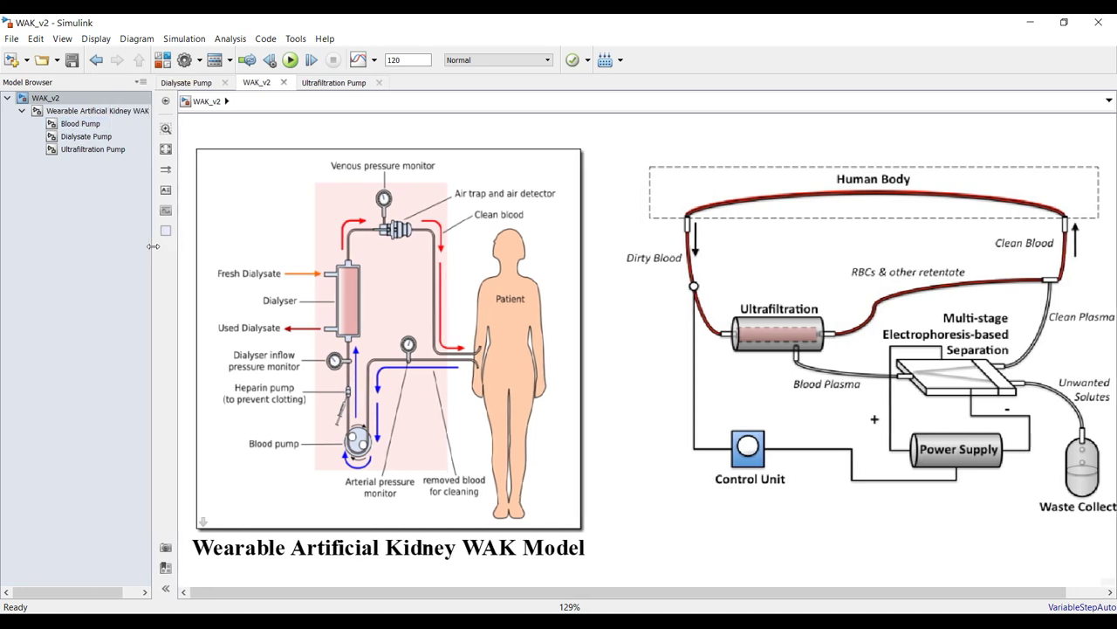
Open the Wearable Artificial Kidney WAK Model subsystem and bring its three pump blocks into close view
click(76, 112)
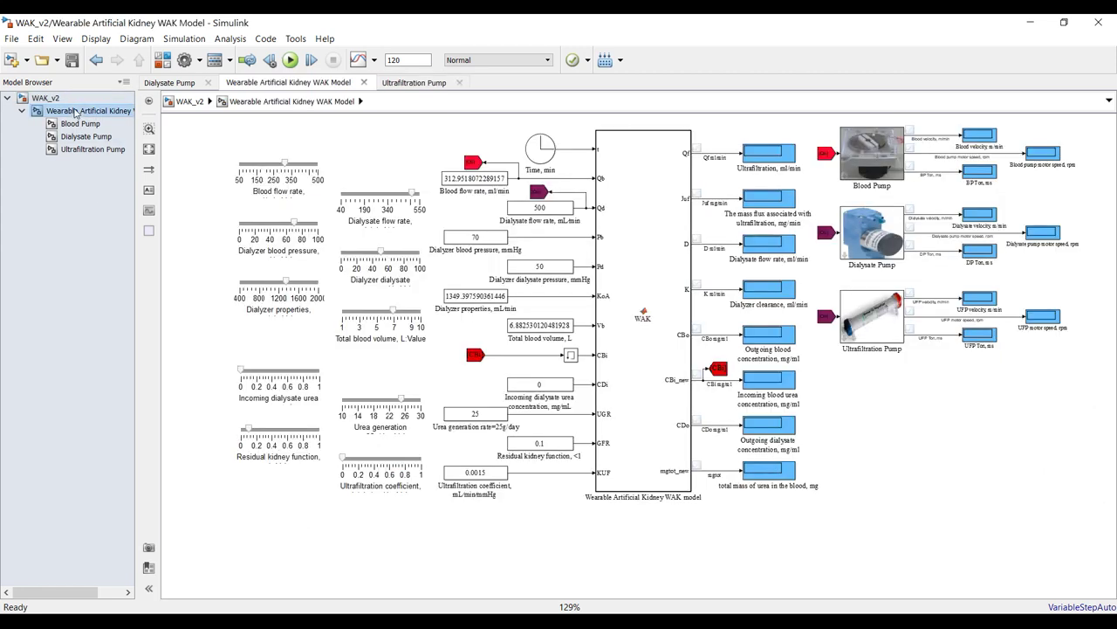
click(148, 151)
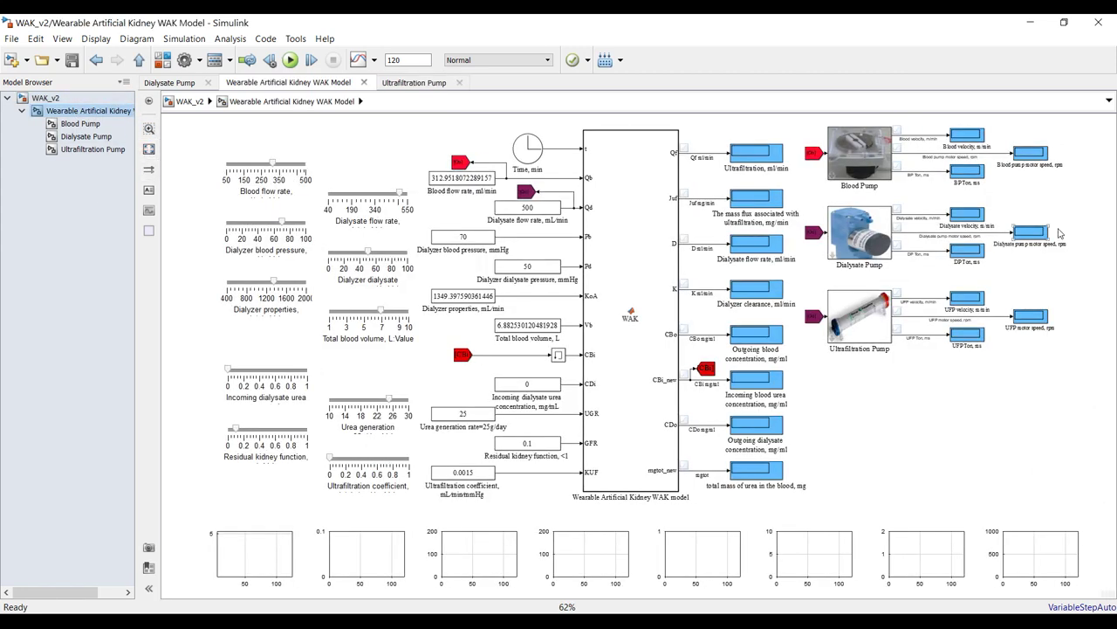
scroll(1059, 156, up, 1)
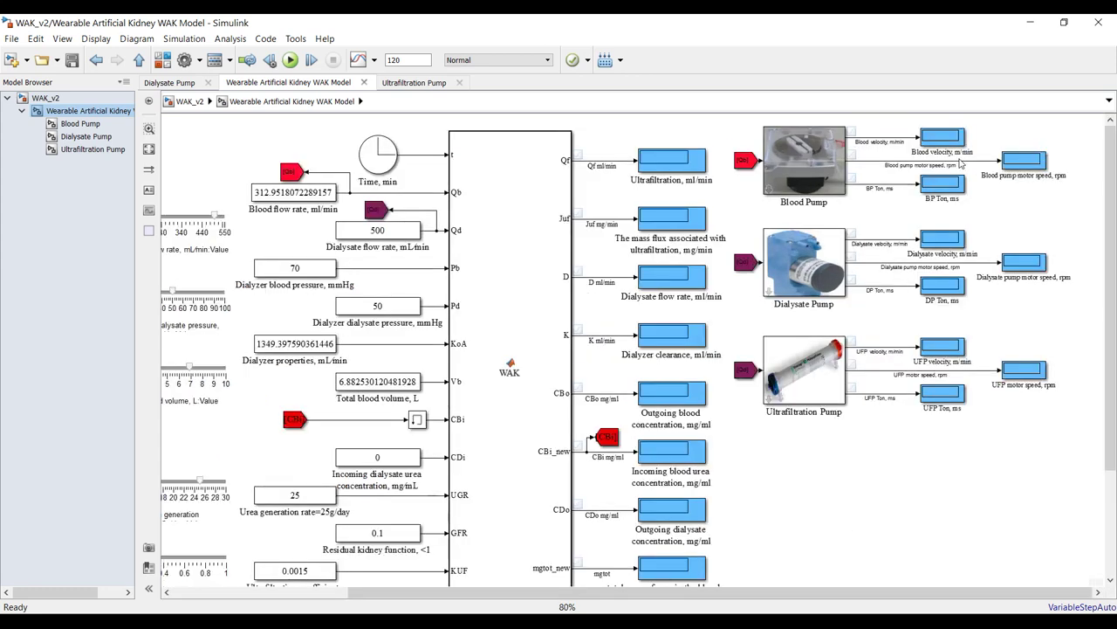
scroll(958, 164, up, 1)
scroll(838, 184, down, 1)
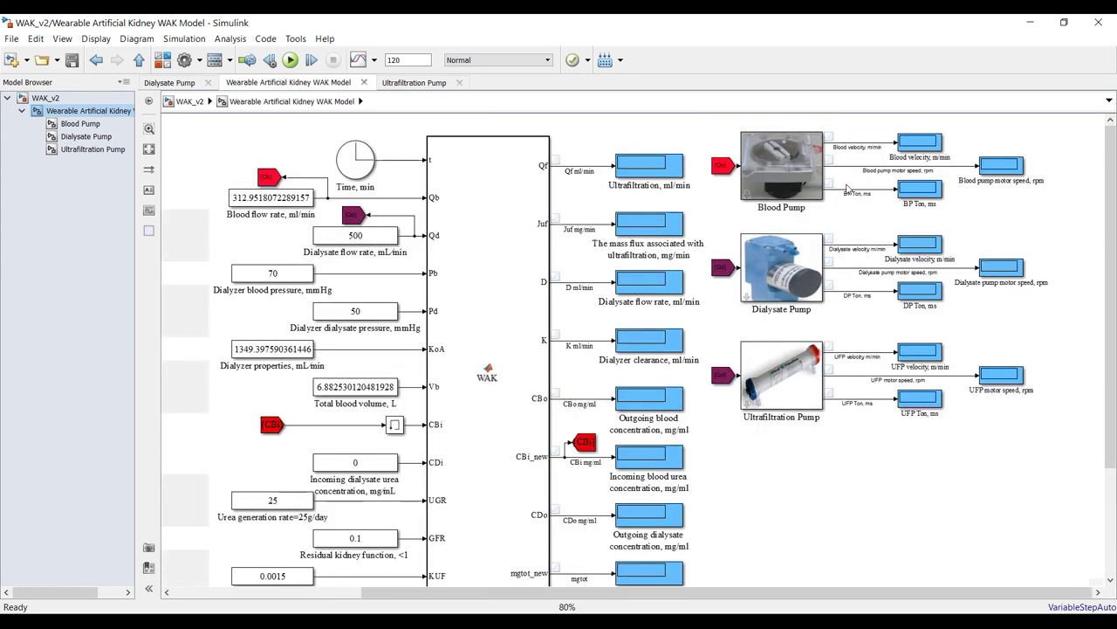
scroll(721, 153, up, 1)
scroll(721, 154, up, 1)
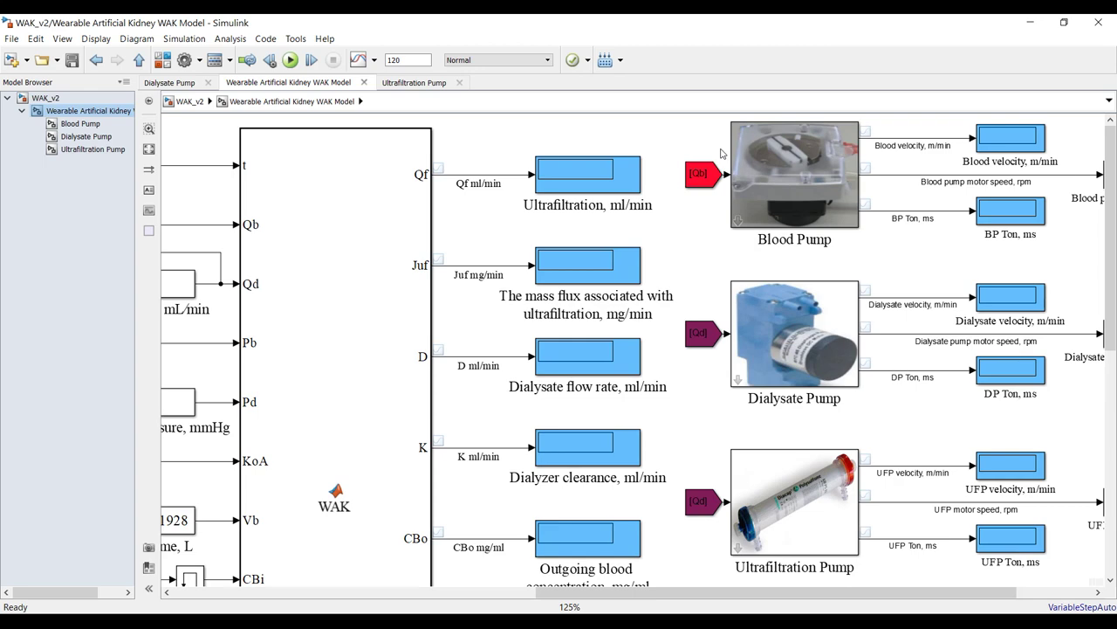
Examine the Qb tag feeding the Blood Pump and its matching tag on the blood flow rate signal
click(699, 172)
click(696, 213)
scroll(696, 213, down, 2)
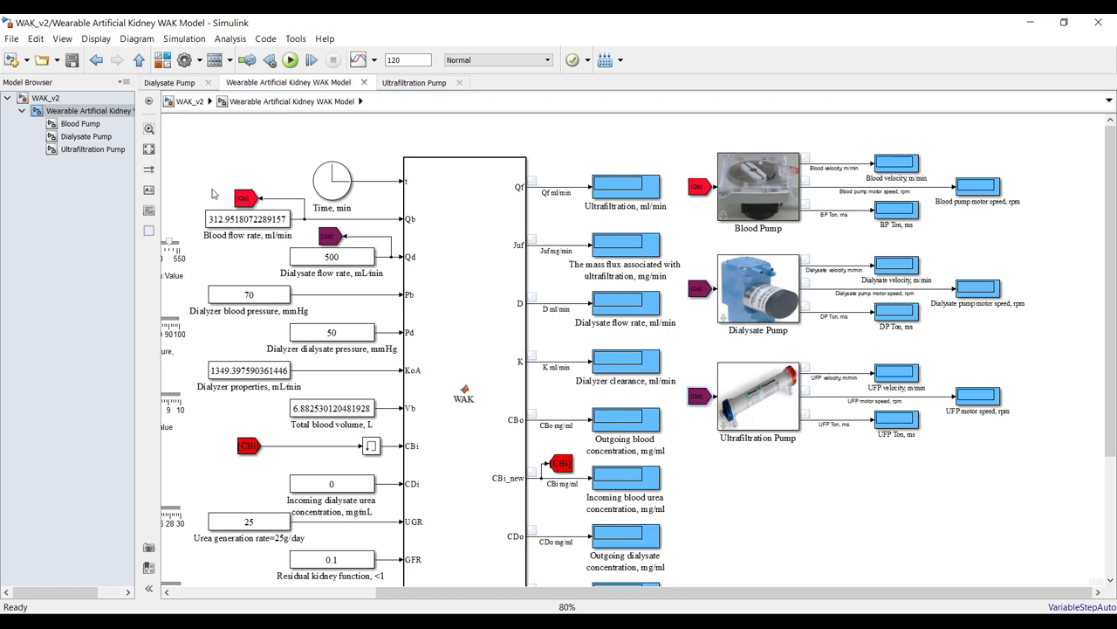
scroll(214, 192, up, 1)
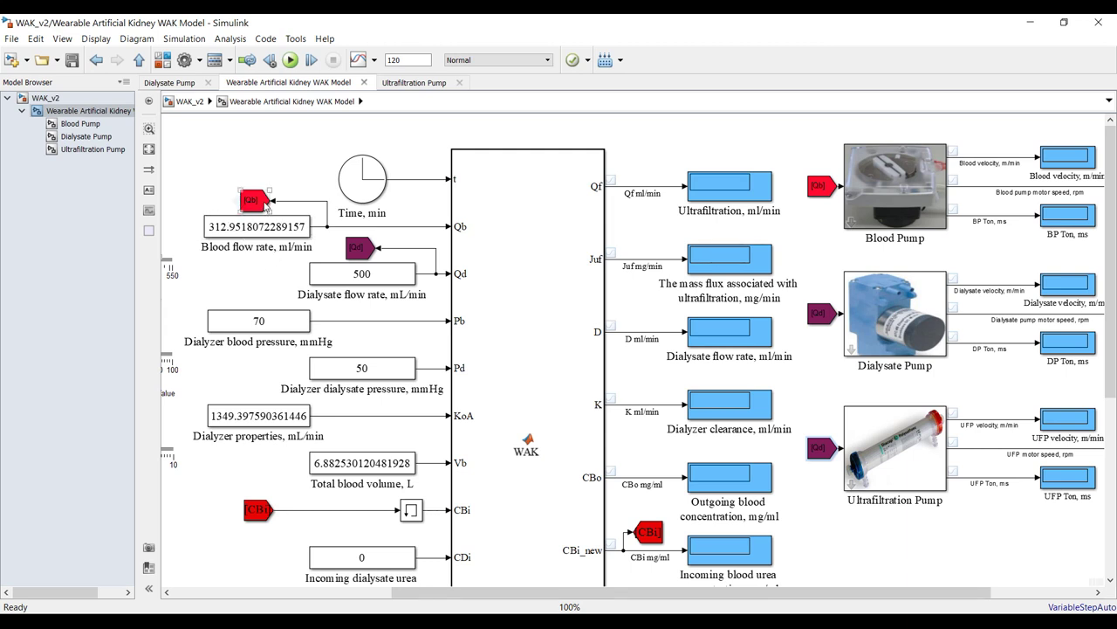
click(294, 202)
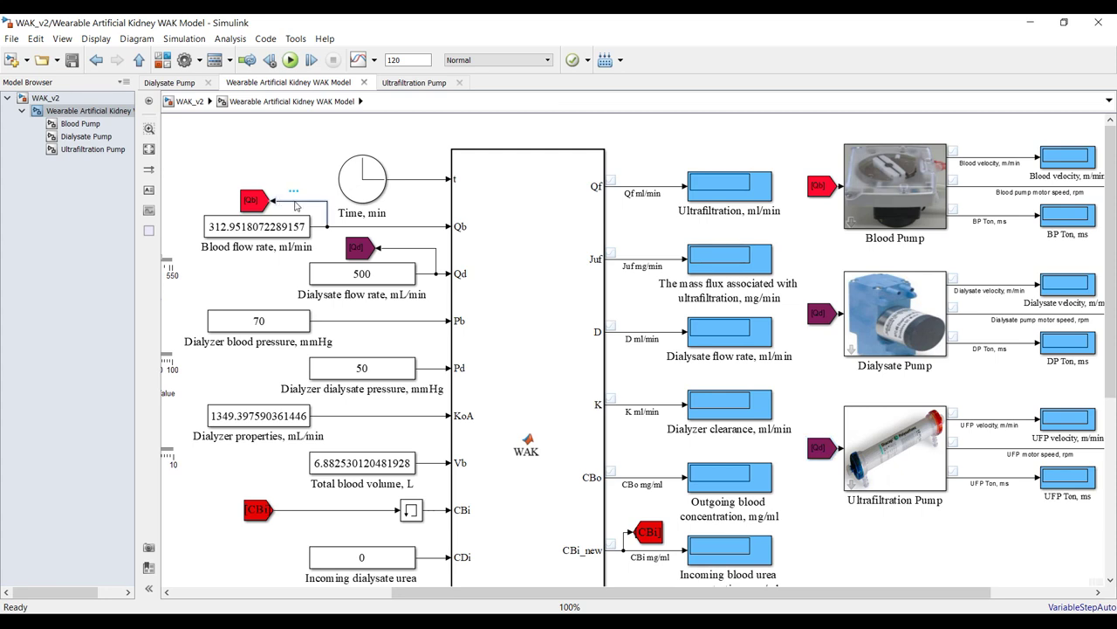
Move the Qb tag away from the Blood Pump, delete its line and wire the blood flow rate signal directly to the pump
drag(821, 186, 762, 158)
click(810, 167)
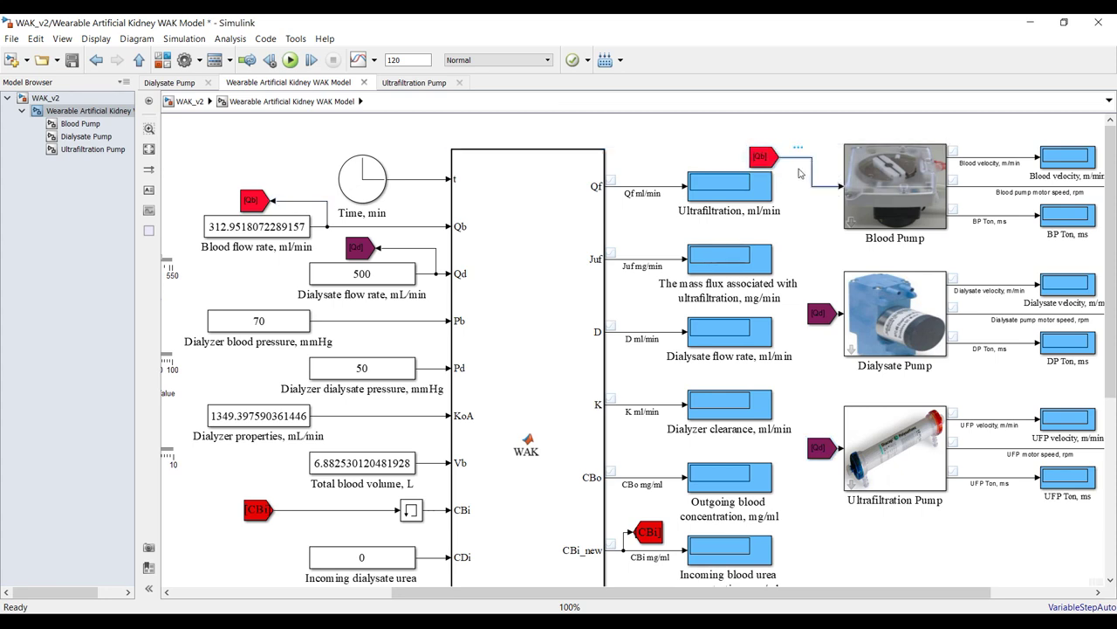
key(Delete)
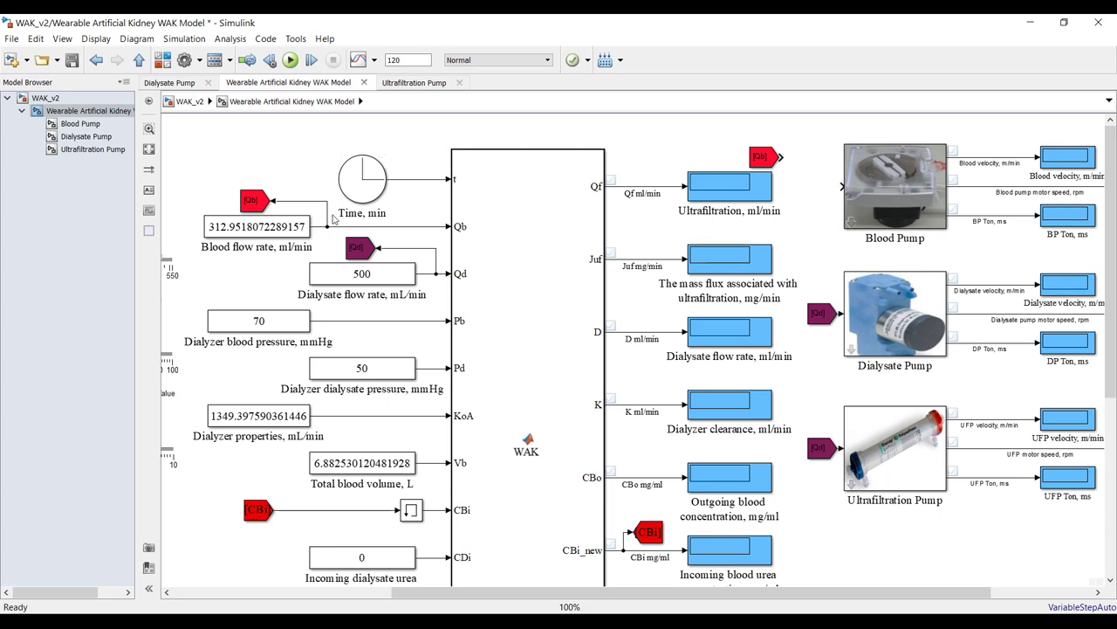
mouse_move(327, 201)
mouse_down()
mouse_move(314, 206)
mouse_move(314, 138)
mouse_move(577, 122)
mouse_move(798, 156)
mouse_move(841, 212)
mouse_up()
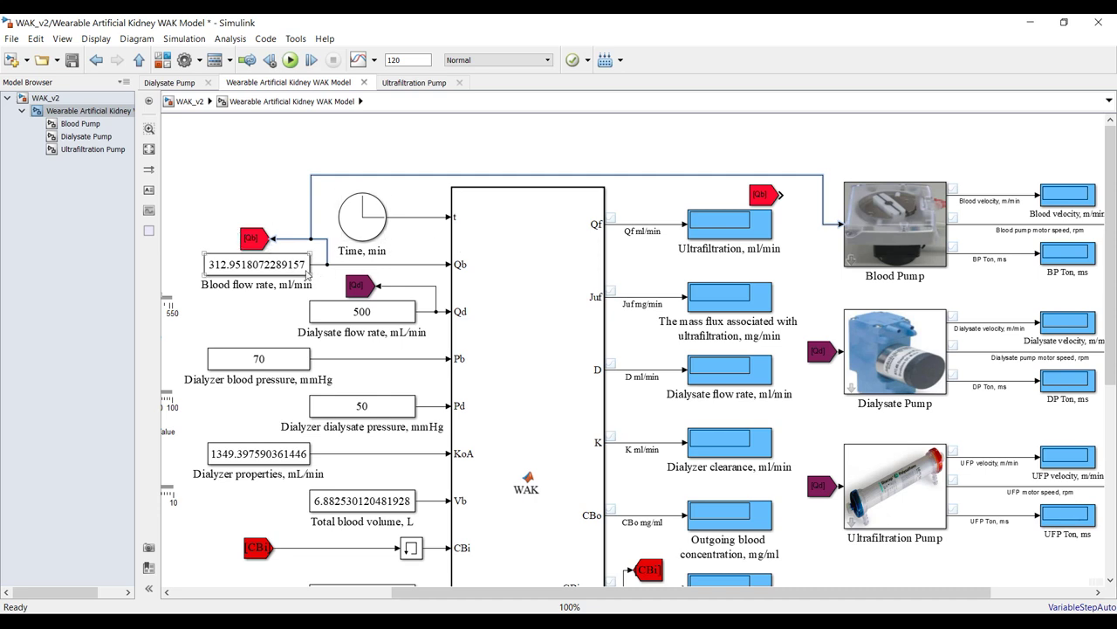
Undo the direct wiring so the Qb tag feeds the Blood Pump input again
click(513, 212)
click(642, 214)
click(906, 250)
key(ctrl+z)
click(336, 249)
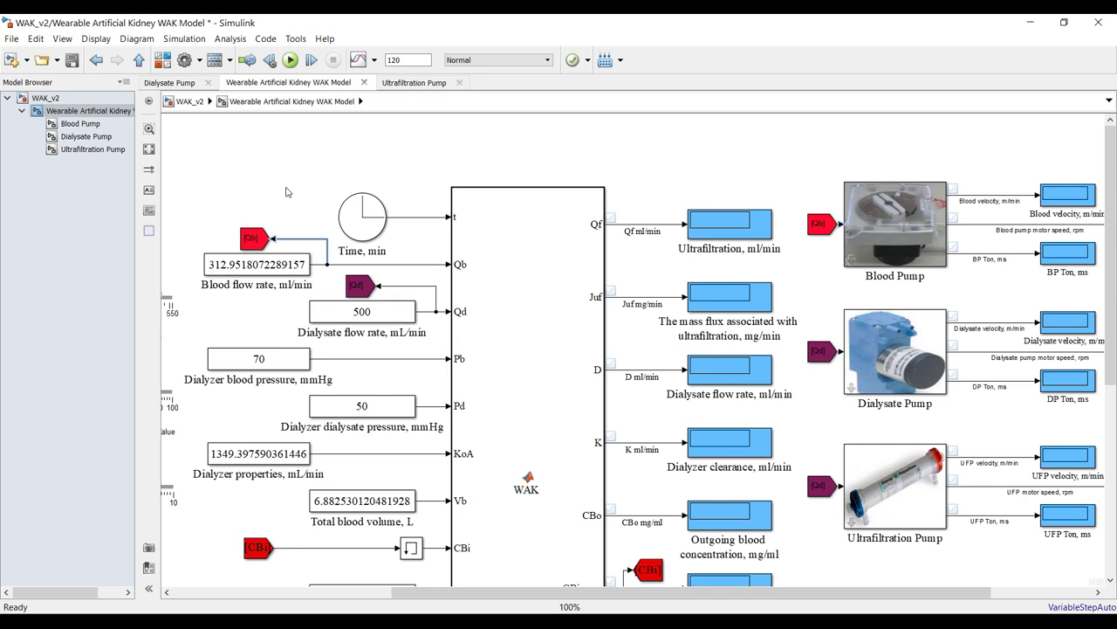
Compare the Qb and Qd tags on the flow rate inputs with the matching tags at the pump blocks
click(251, 236)
click(818, 225)
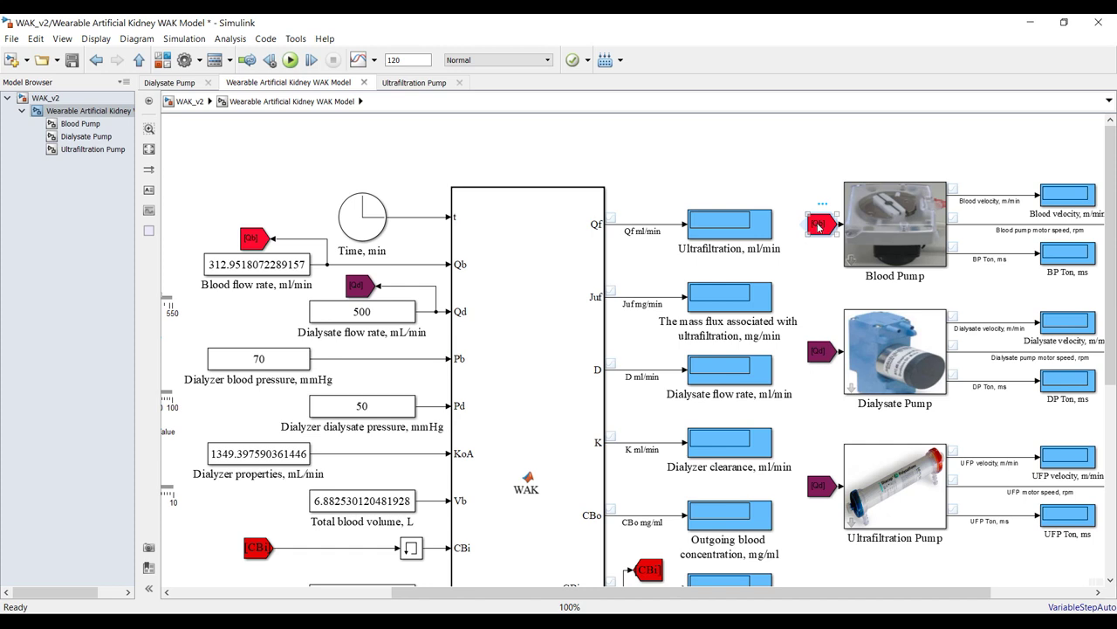
click(346, 332)
click(813, 353)
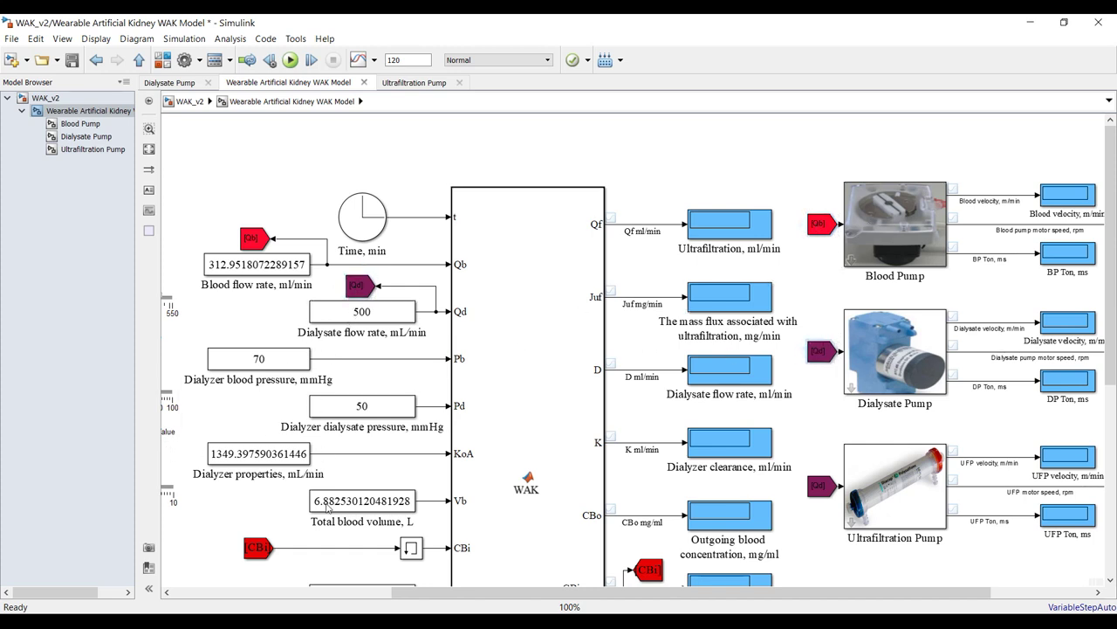
click(873, 498)
Review the Blood Pump's block parameters for inlet tube diameter, pump radius and motor Wmax
double_click(921, 213)
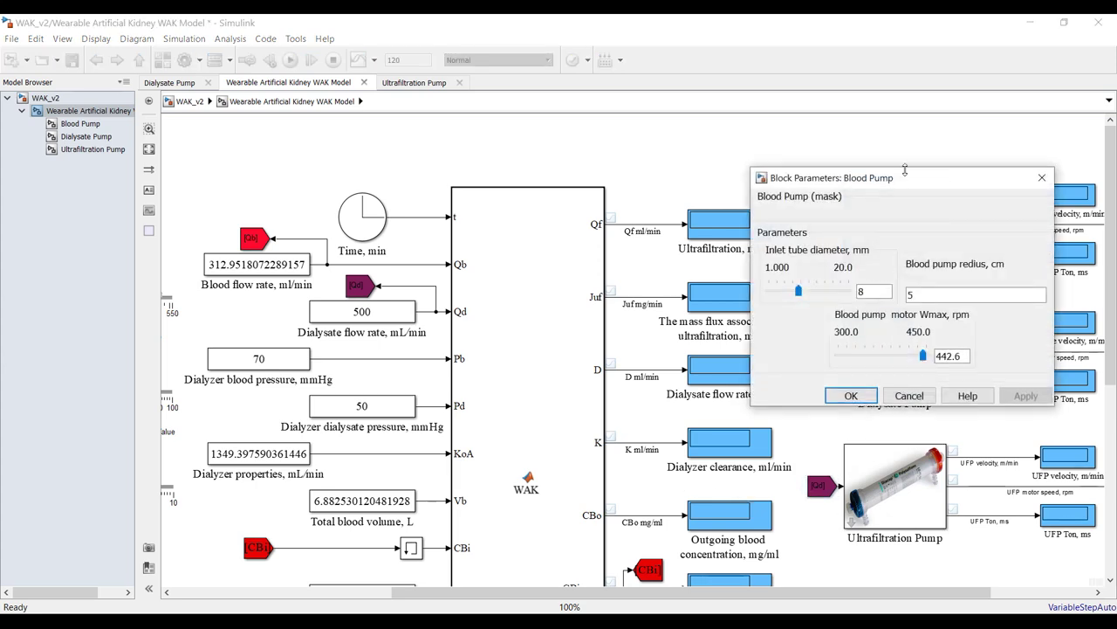
drag(905, 171, 390, 124)
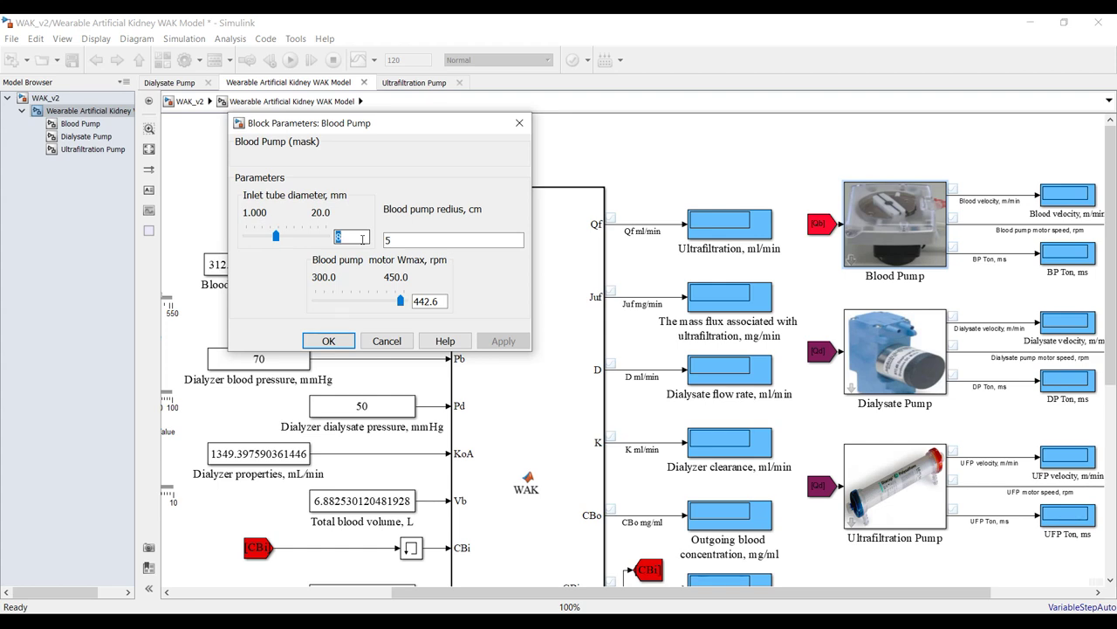
key(Tab)
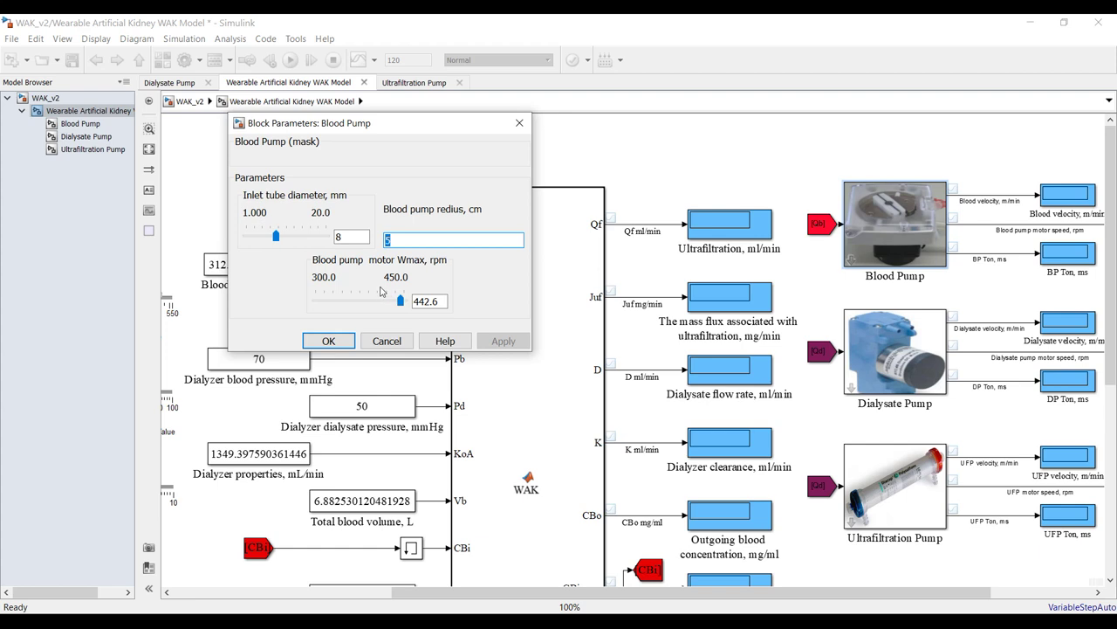
double_click(442, 302)
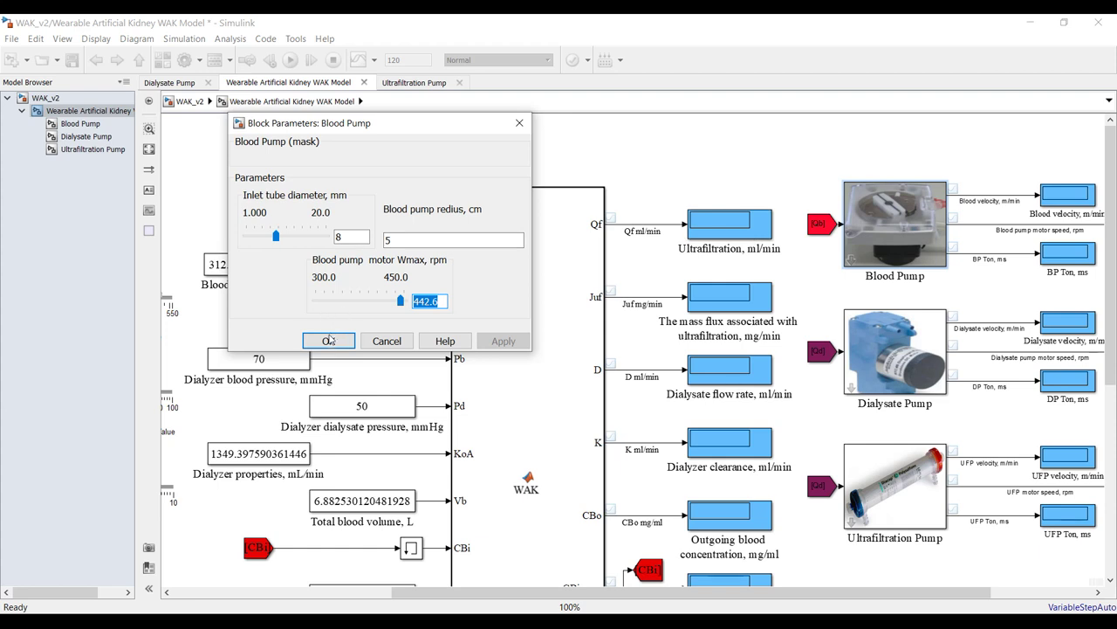
mouse_move(401, 302)
mouse_down()
mouse_move(363, 302)
mouse_move(404, 305)
mouse_up()
Review the Dialysate Pump's inlet tube diameter, pump radius and motor Wmax, and open the Ultrafiltration Pump's block parameters
double_click(914, 362)
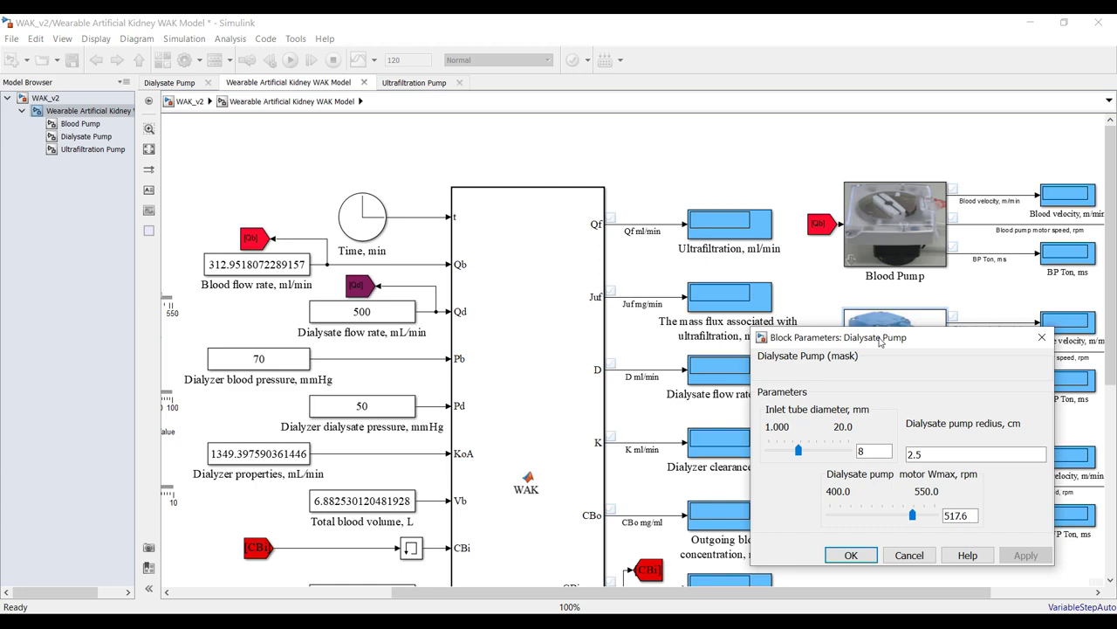
drag(882, 342, 467, 172)
drag(447, 280, 536, 281)
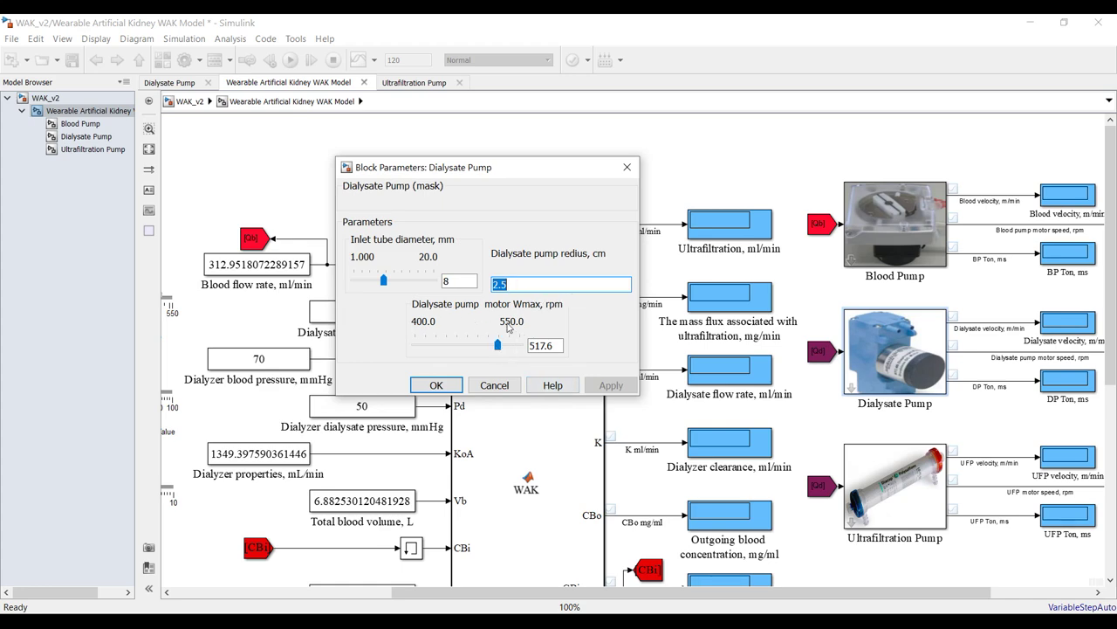
click(437, 385)
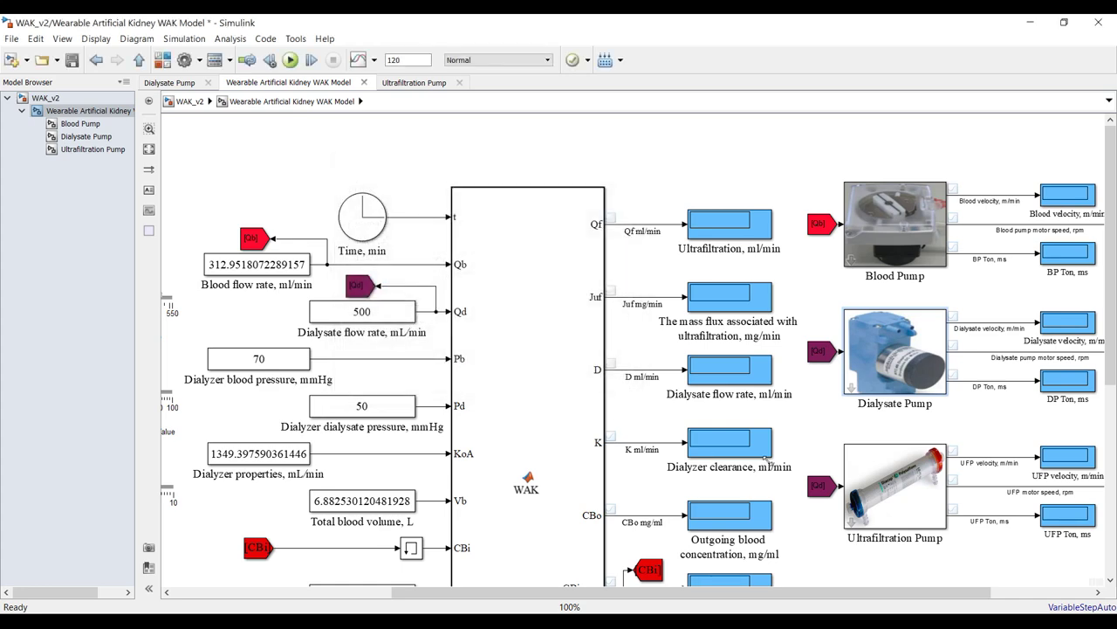
double_click(904, 476)
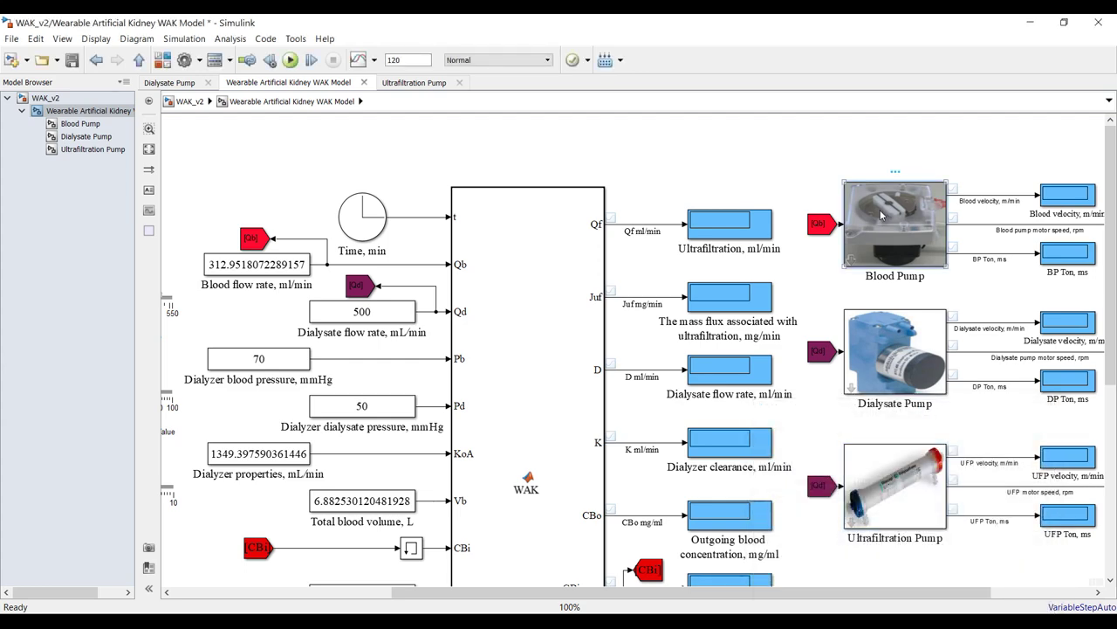
Check the Blood Pump's mask options and open the Blood Pump subsystem to view its internal blocks
right_click(884, 215)
mouse_move(937, 271)
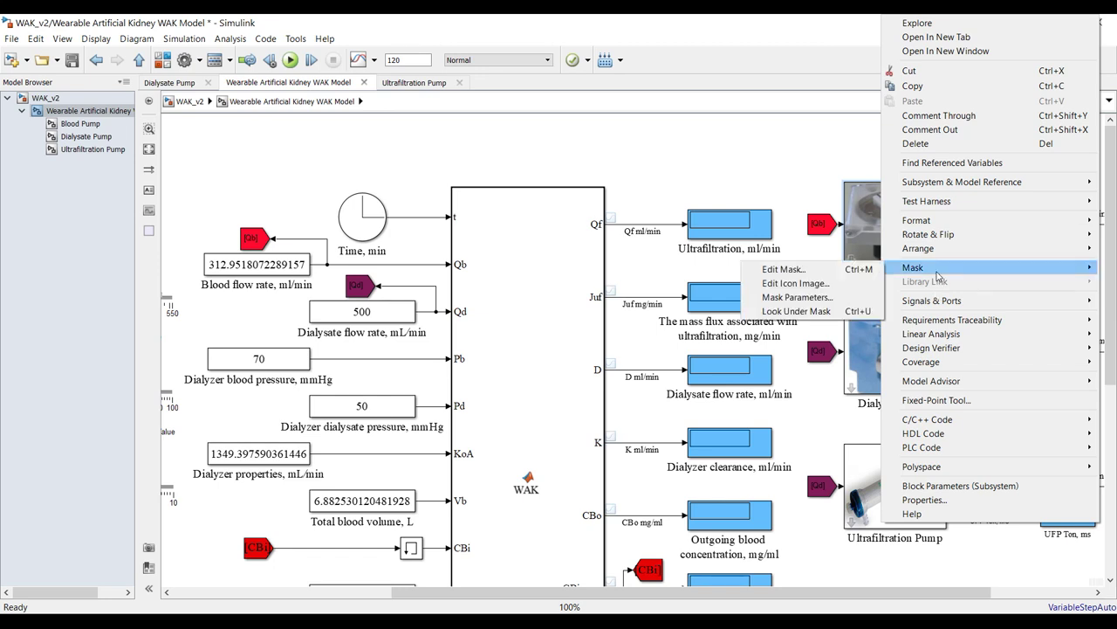
click(603, 145)
click(87, 128)
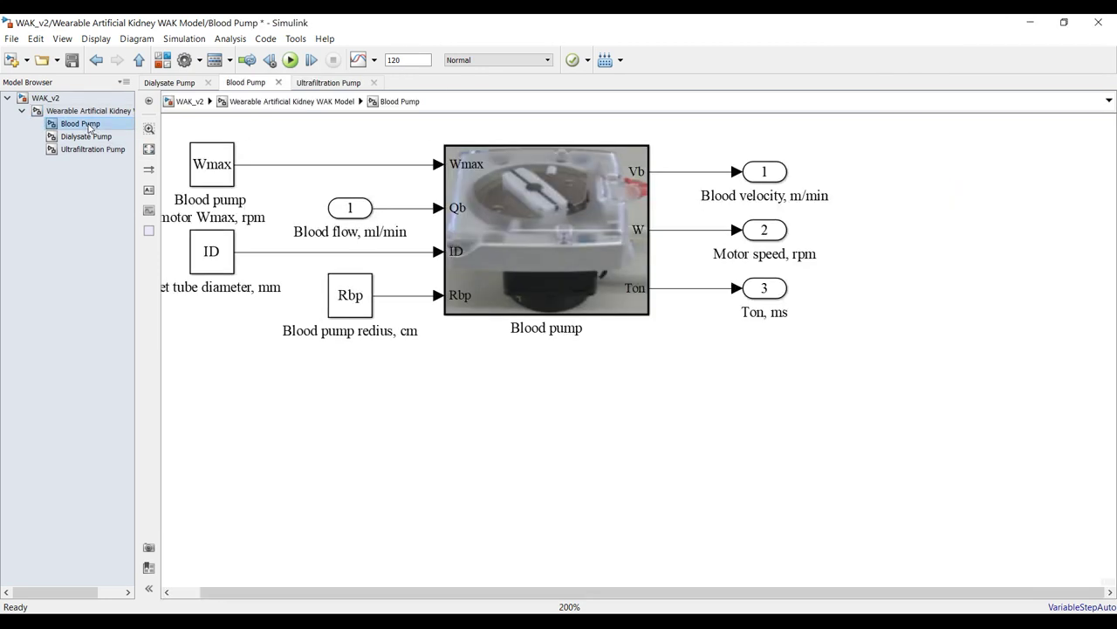
Examine the Blood Pump subsystem's input blocks and its blood velocity, motor speed and Ton outputs
click(148, 148)
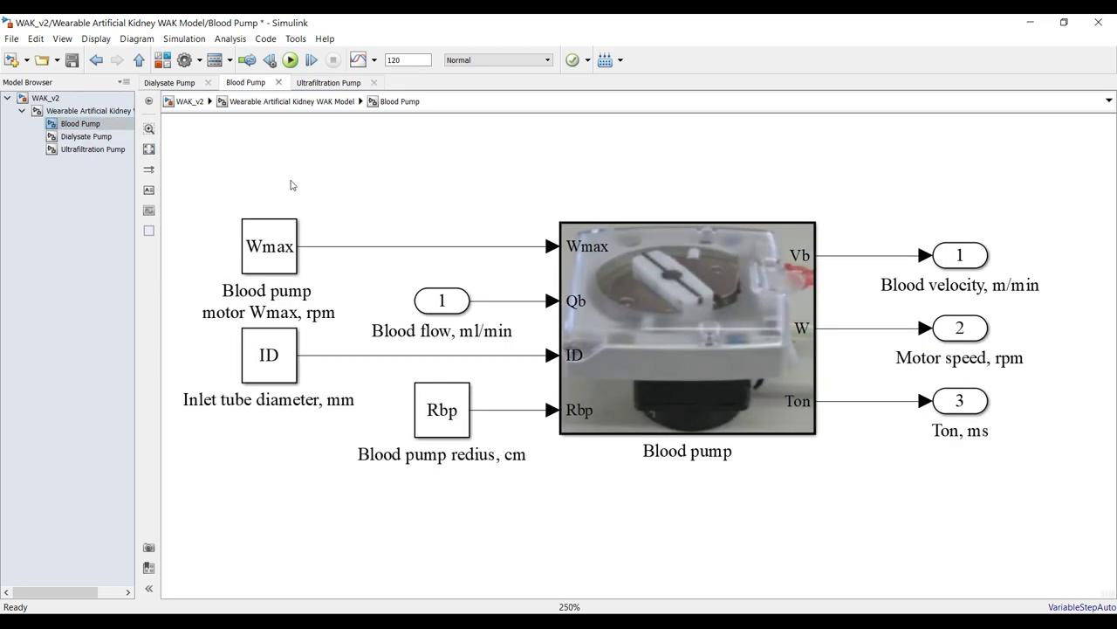
drag(206, 166, 525, 506)
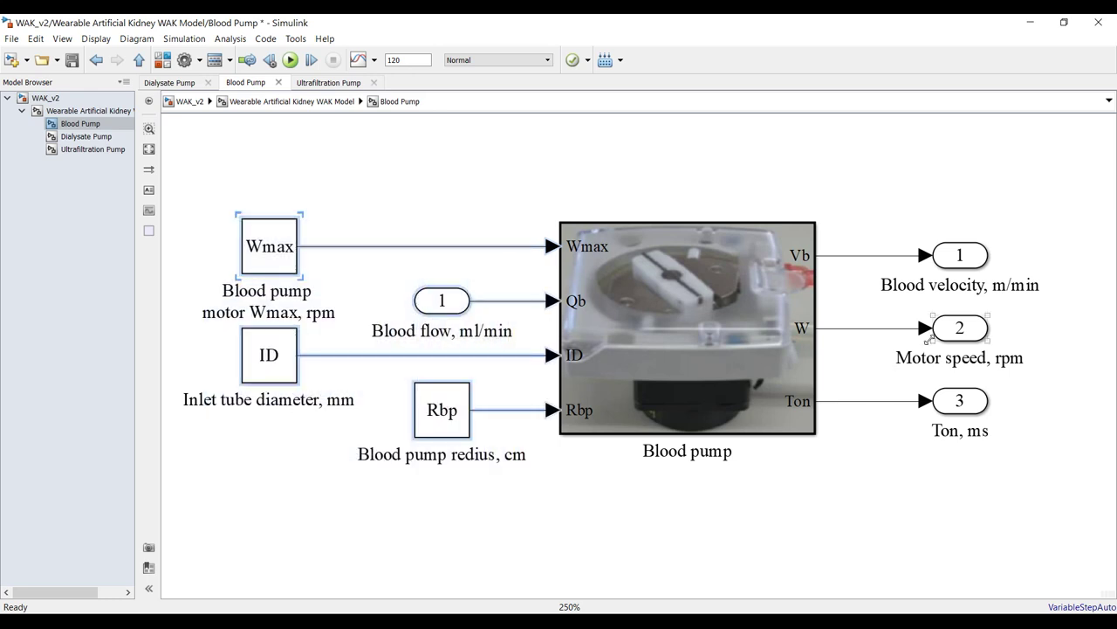
drag(1063, 210, 877, 486)
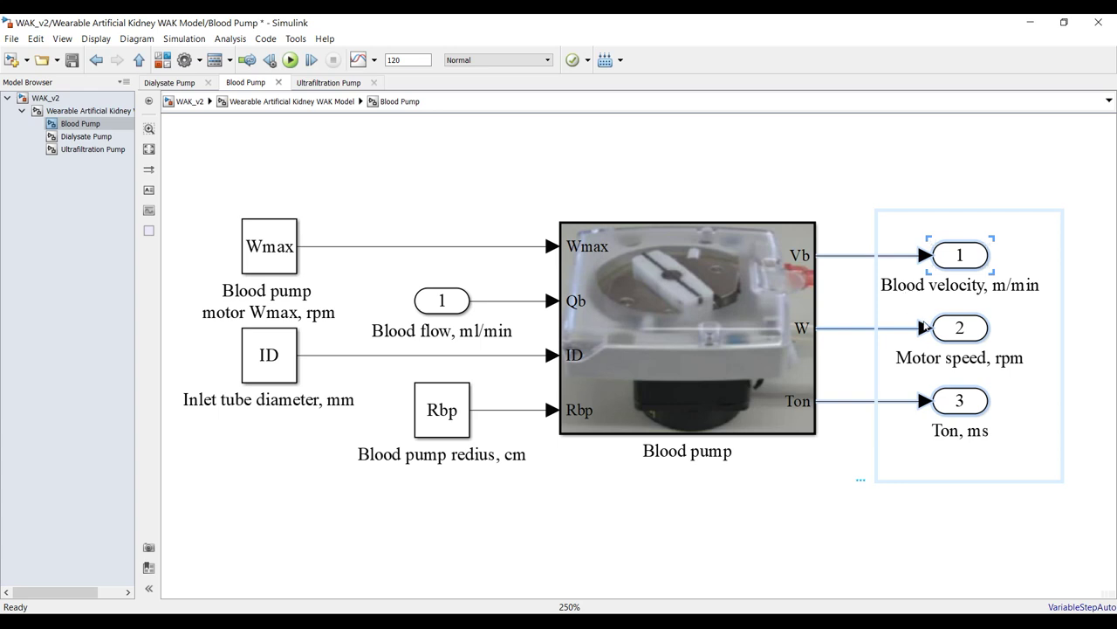
click(784, 525)
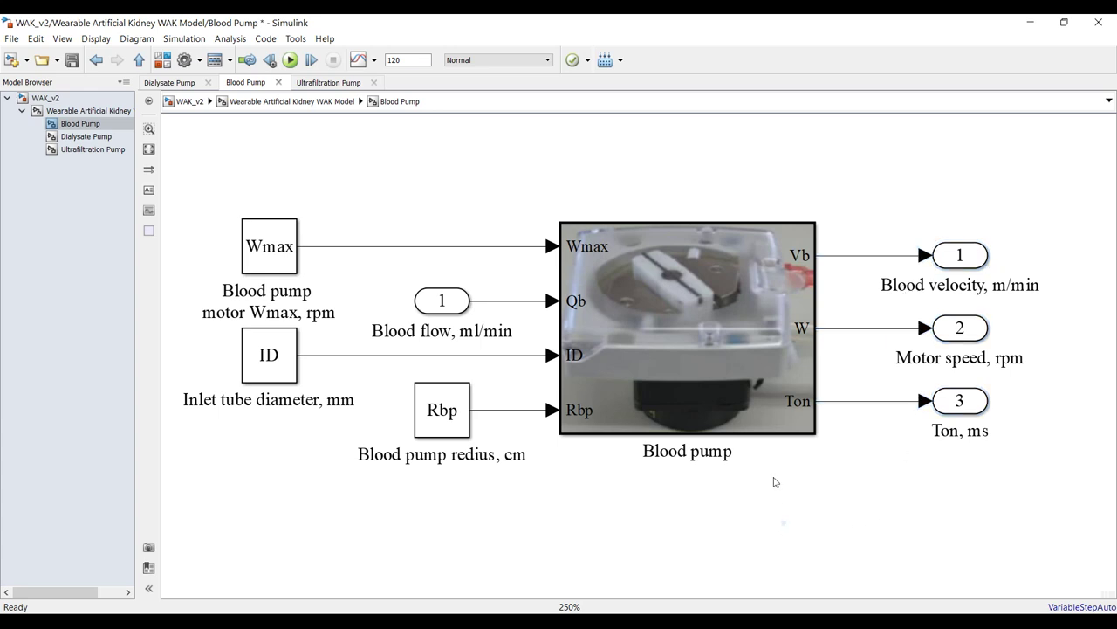
Open the Blood pump function's code and trace where the inputs Wmax, Qb, ID and Rbp are used
click(700, 314)
double_click(625, 259)
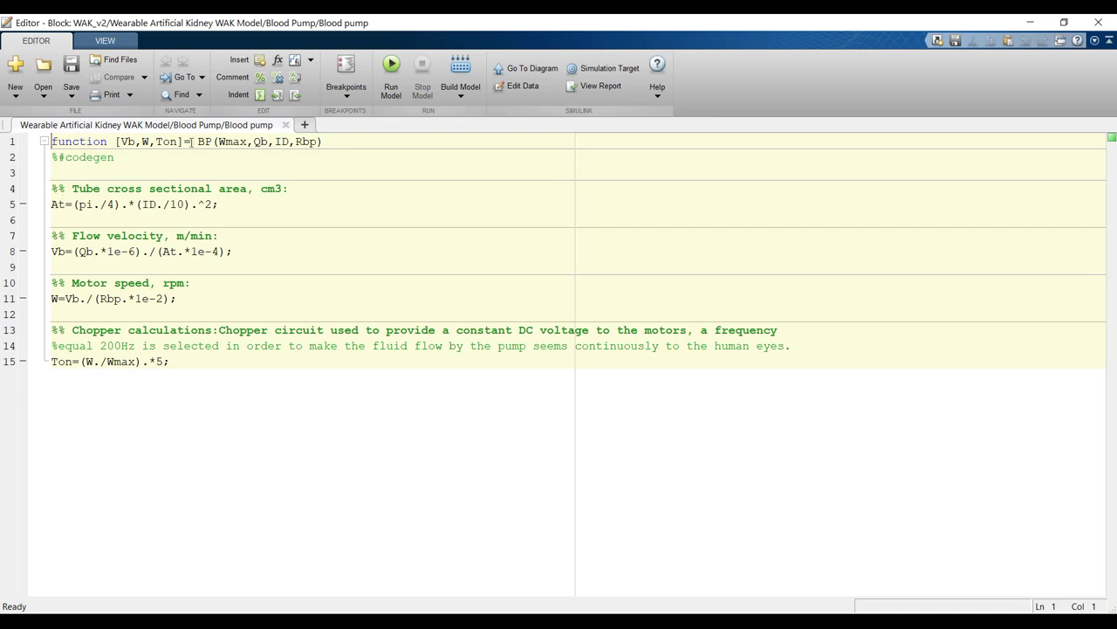
click(261, 141)
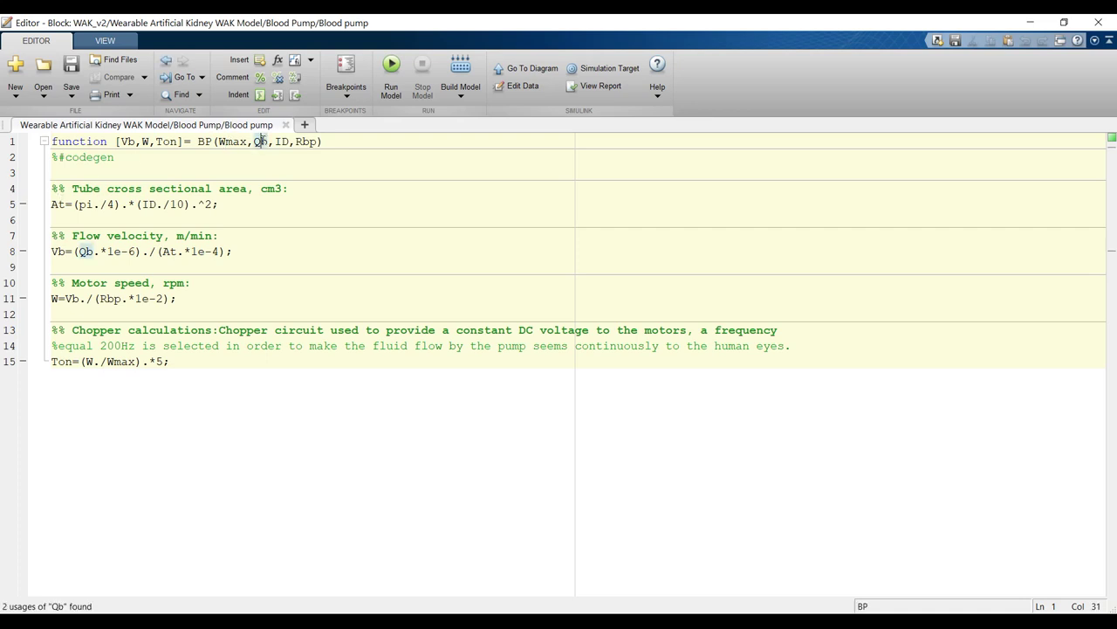
click(224, 141)
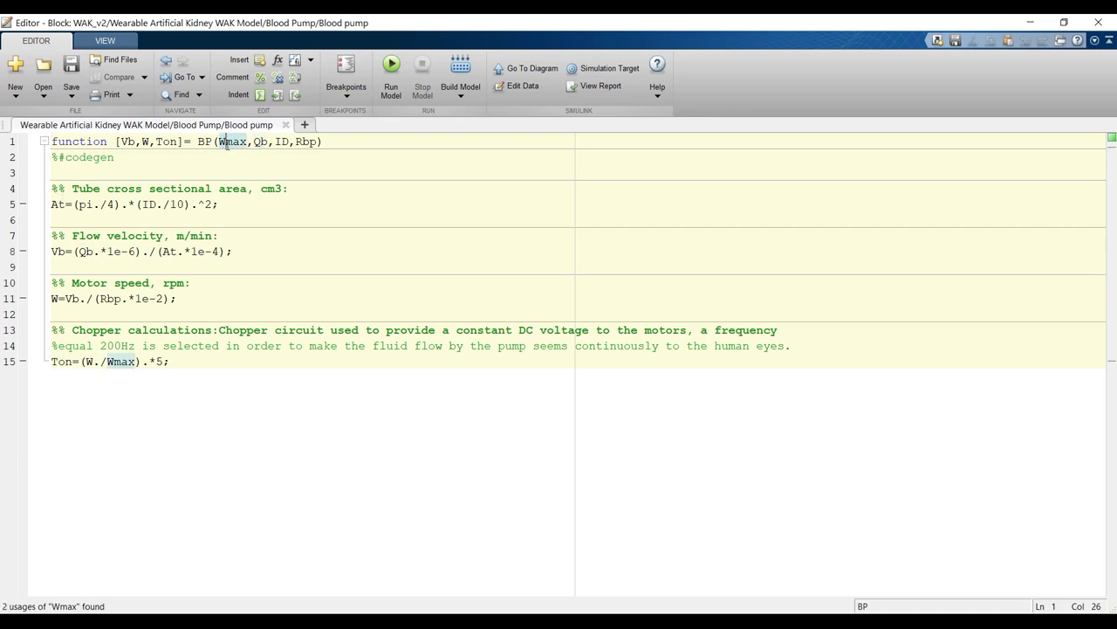
click(261, 141)
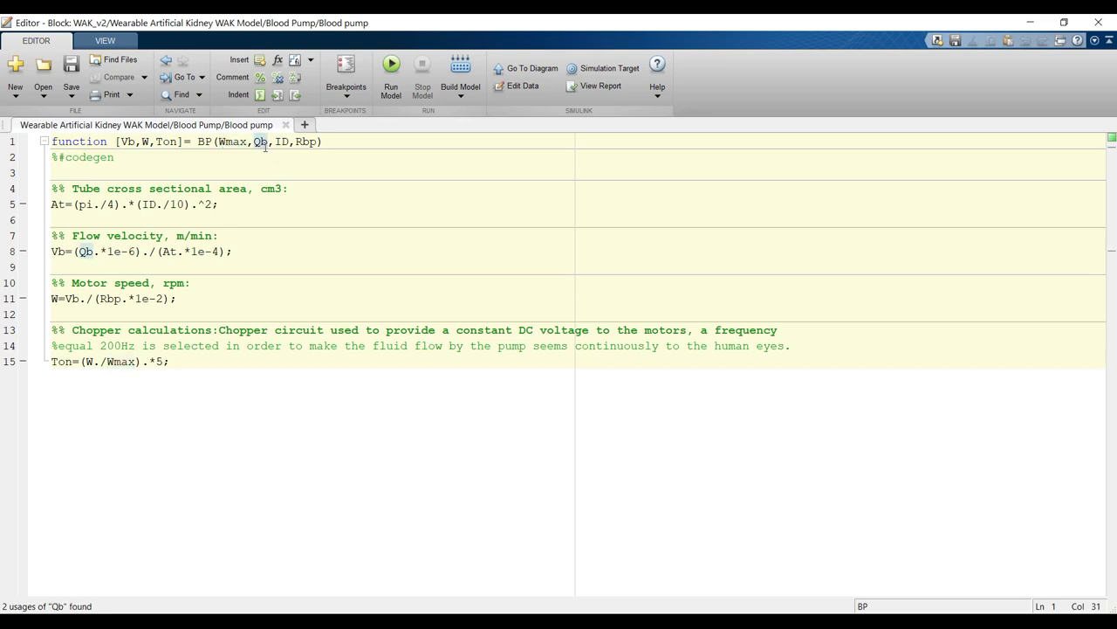
click(282, 141)
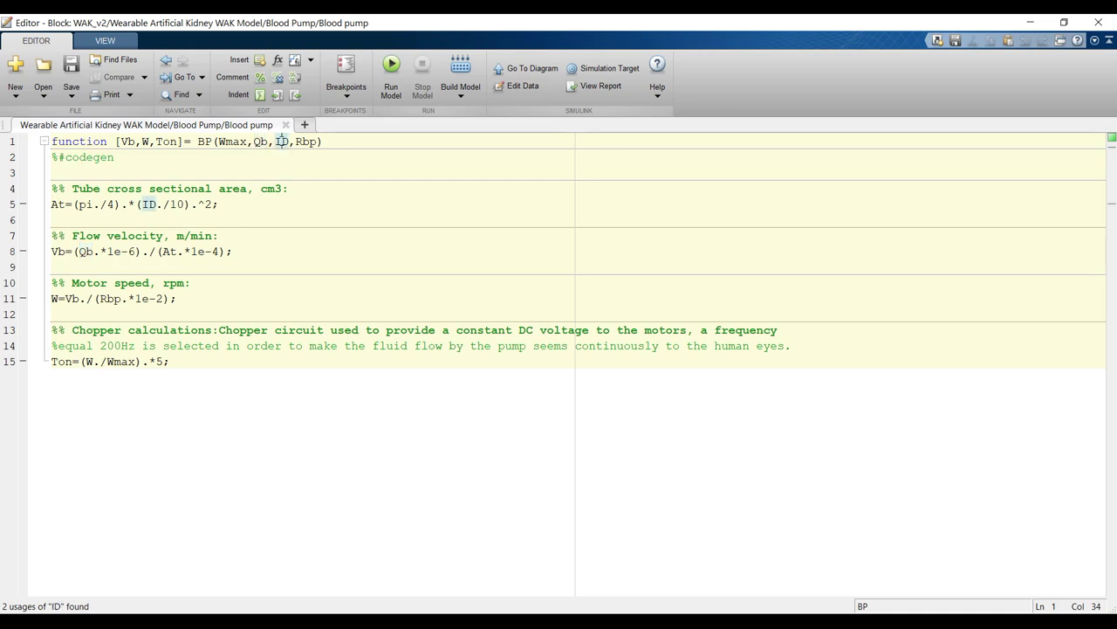
click(308, 142)
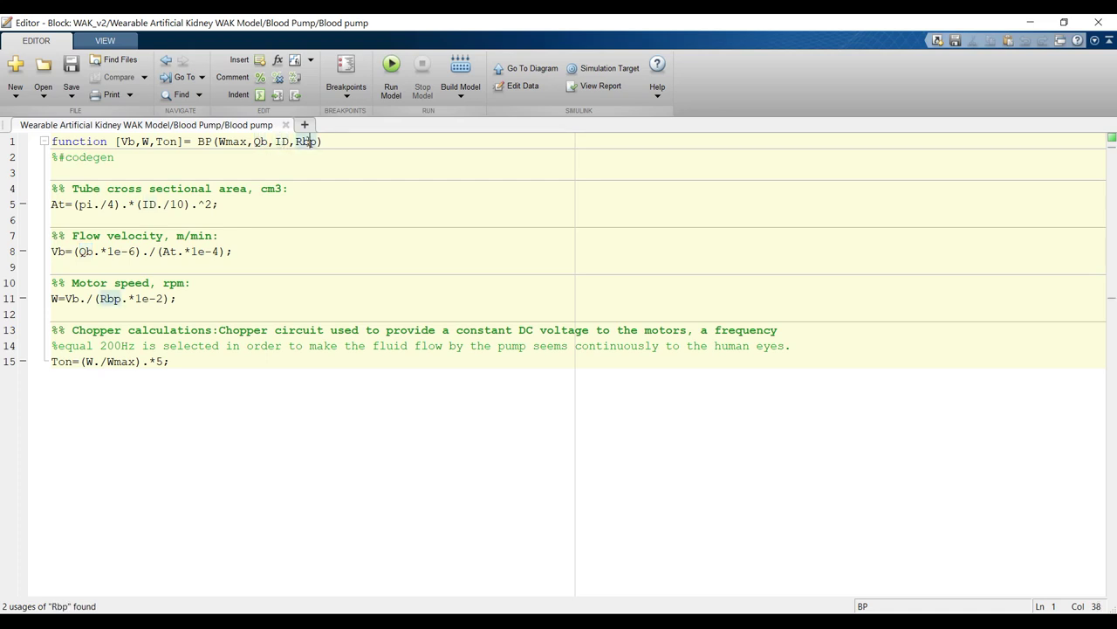
Trace where the outputs Vb, W and Ton are calculated in the Blood pump function
click(128, 141)
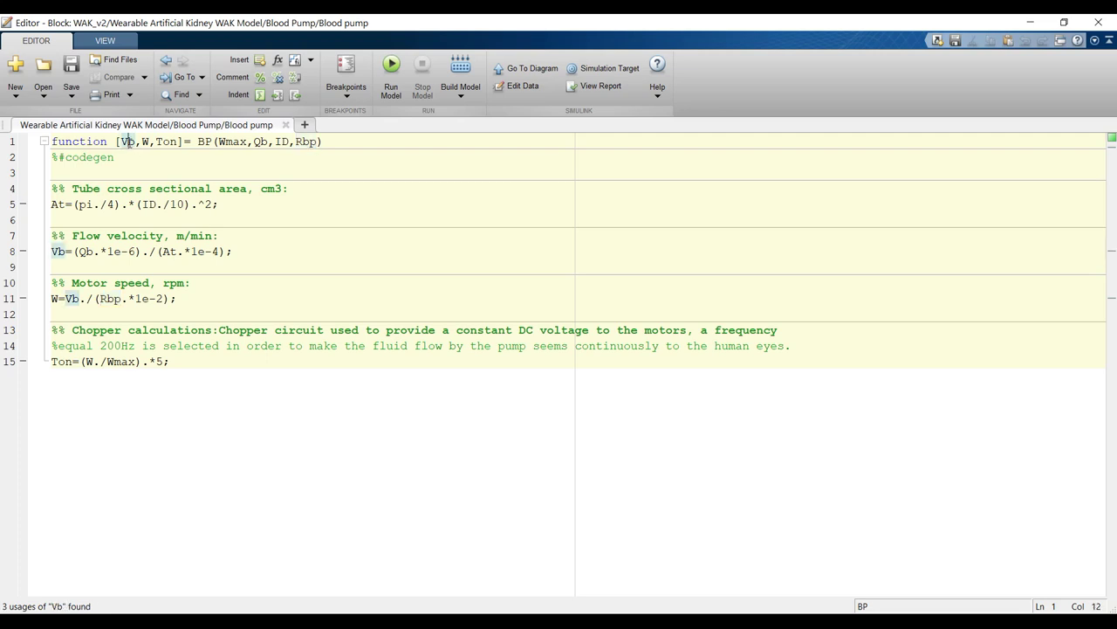
click(147, 141)
click(163, 141)
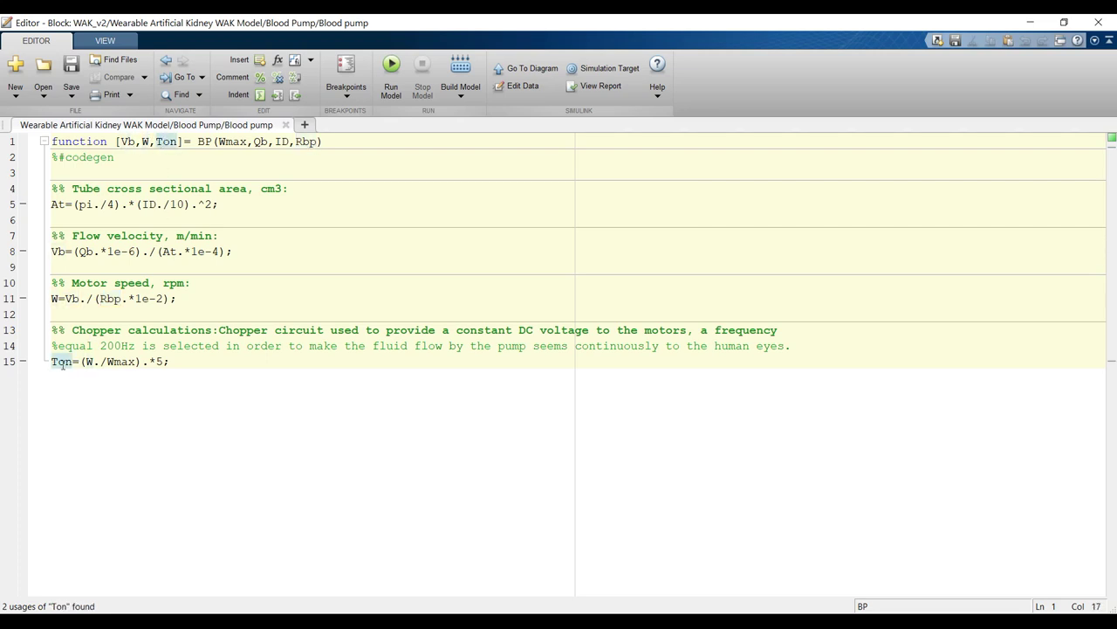
Review the chopper calculation comment and the Ton formula, and close the Blood pump function's code
drag(78, 330, 437, 332)
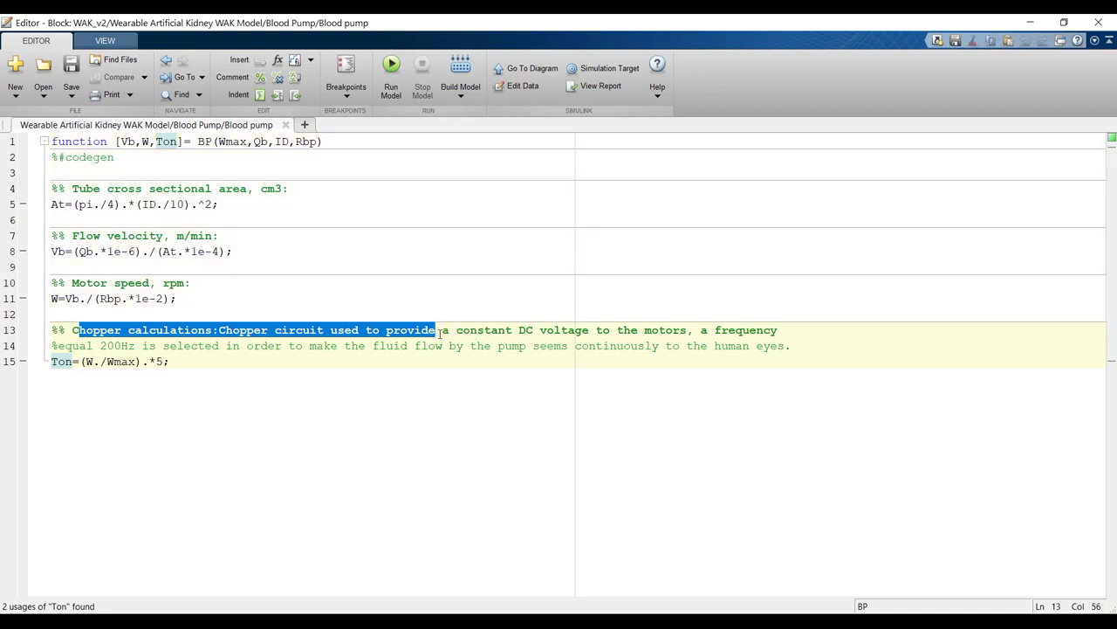
click(653, 341)
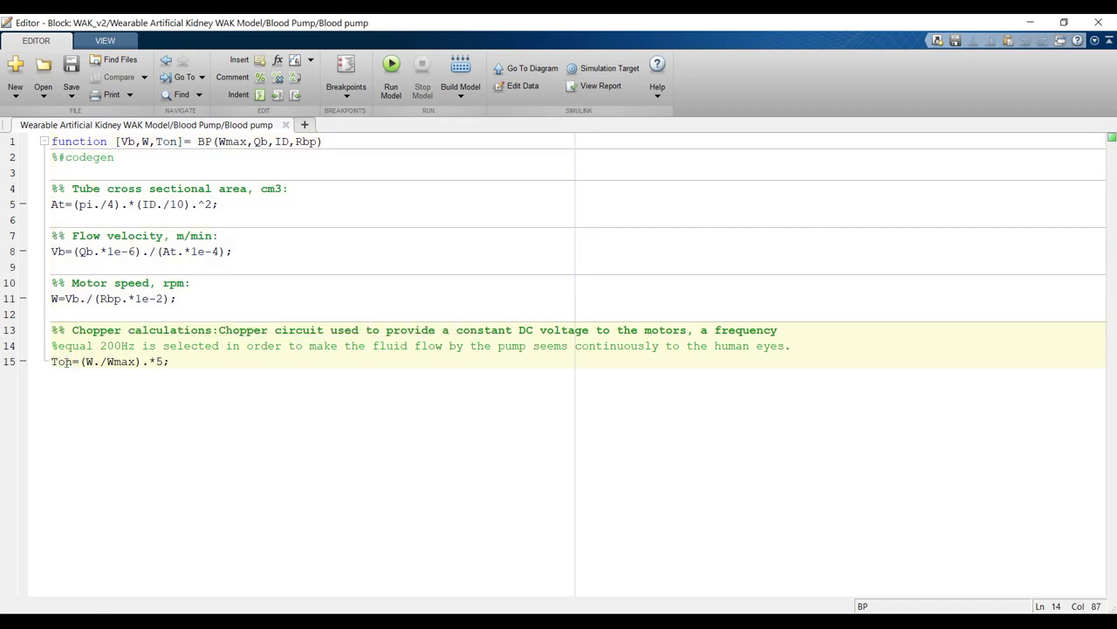
drag(53, 361, 182, 365)
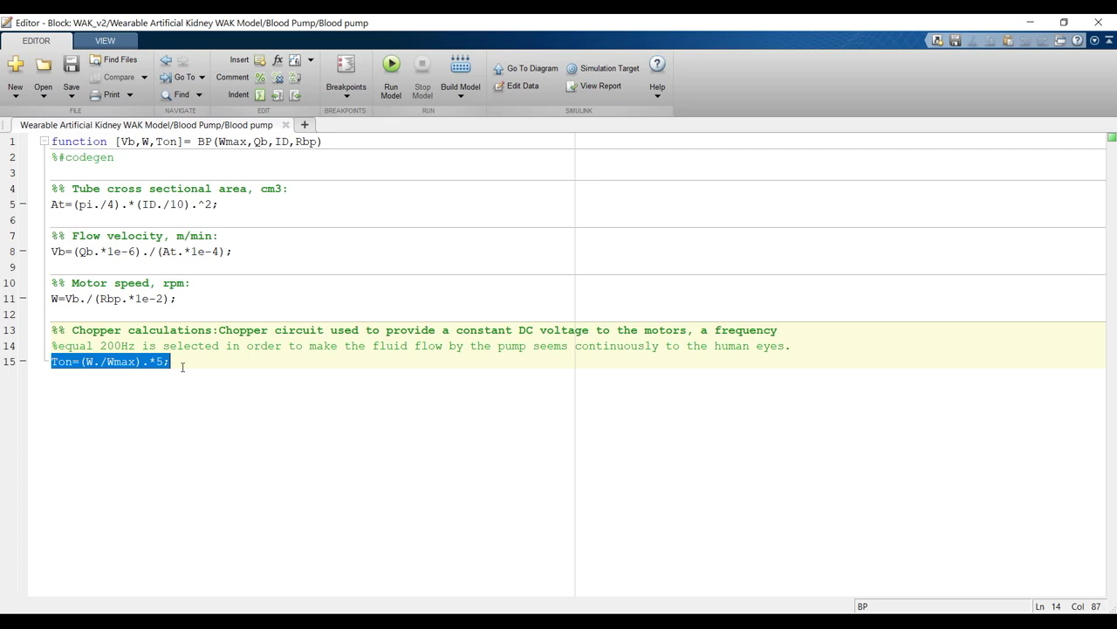
click(285, 125)
Review the function code inside the Dialysate Pump and Ultrafiltration Pump subsystems, closing each one after viewing
click(86, 136)
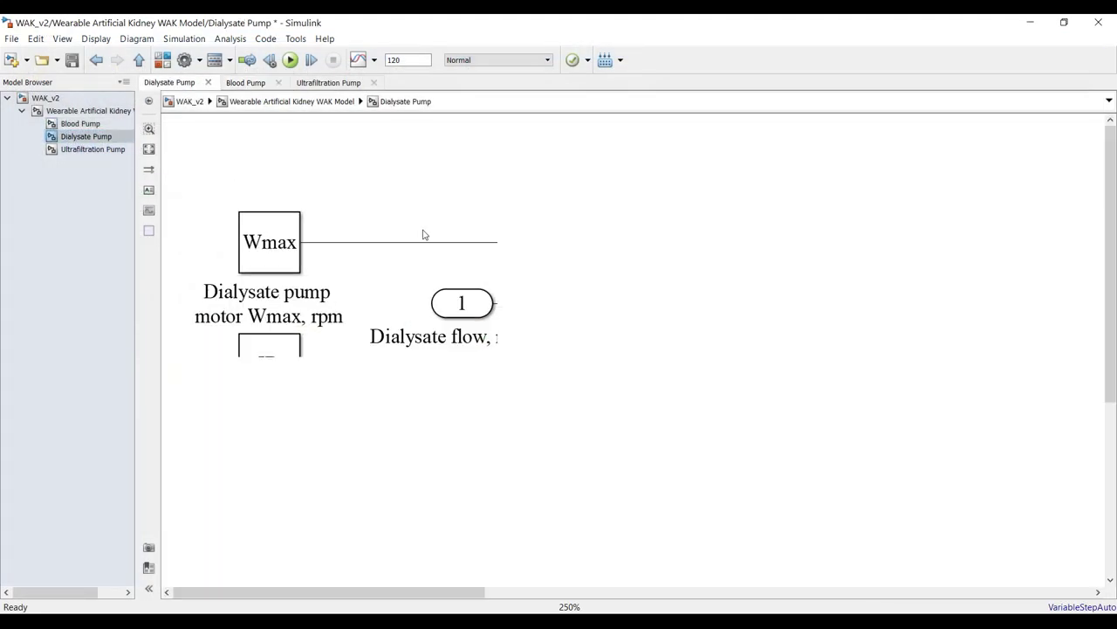
double_click(670, 288)
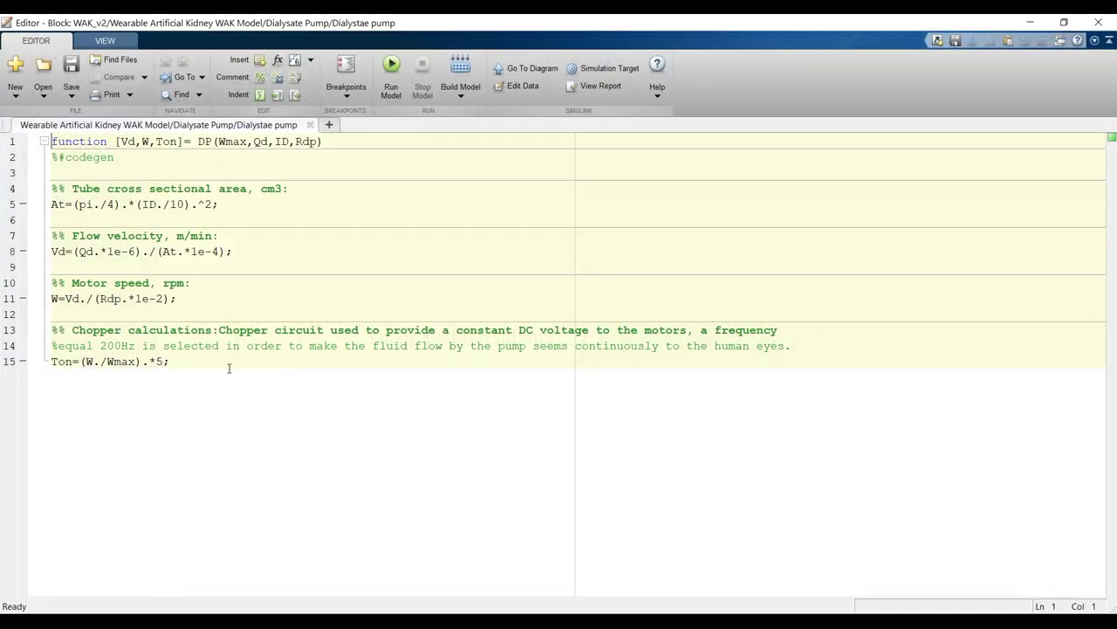
click(309, 125)
click(92, 149)
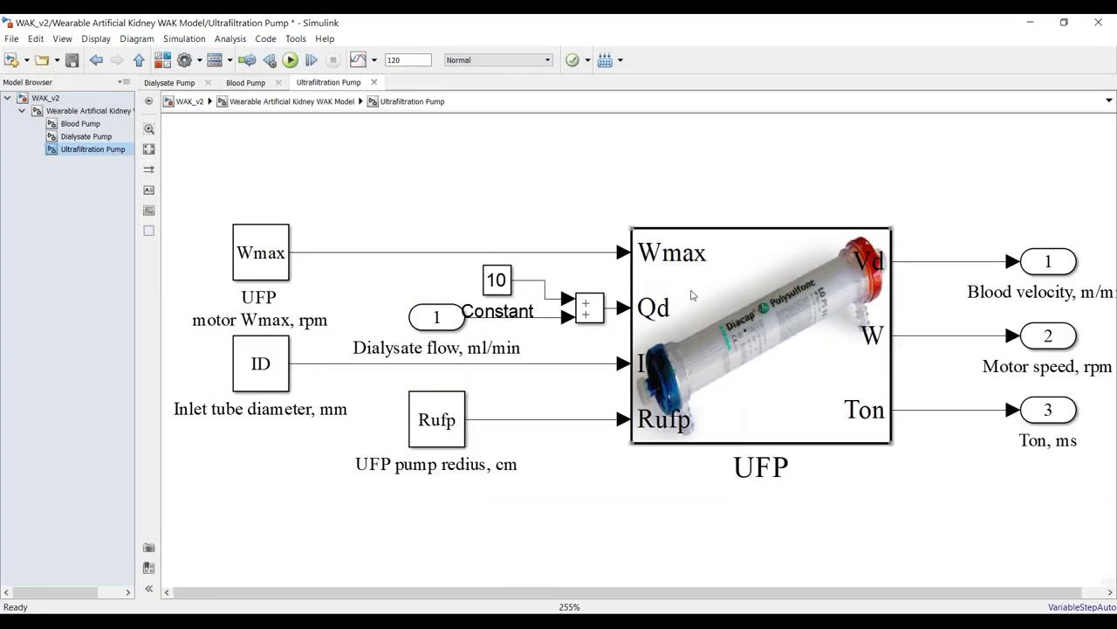
double_click(714, 313)
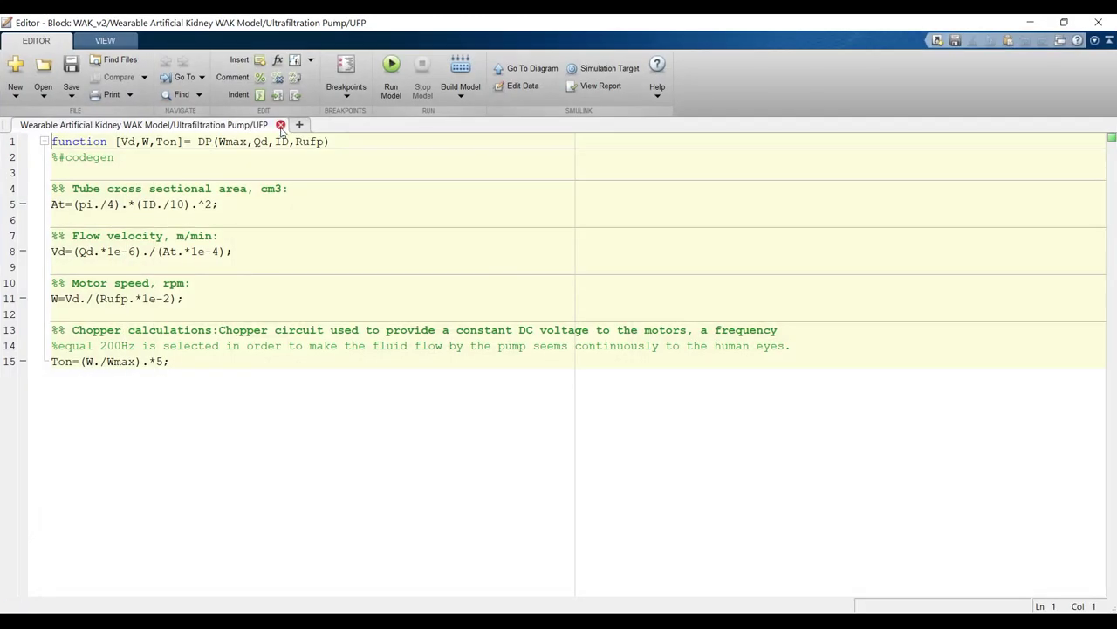
click(279, 124)
Return to the Wearable Artificial Kidney WAK Model level, save the model and check the simulation stop time
click(94, 112)
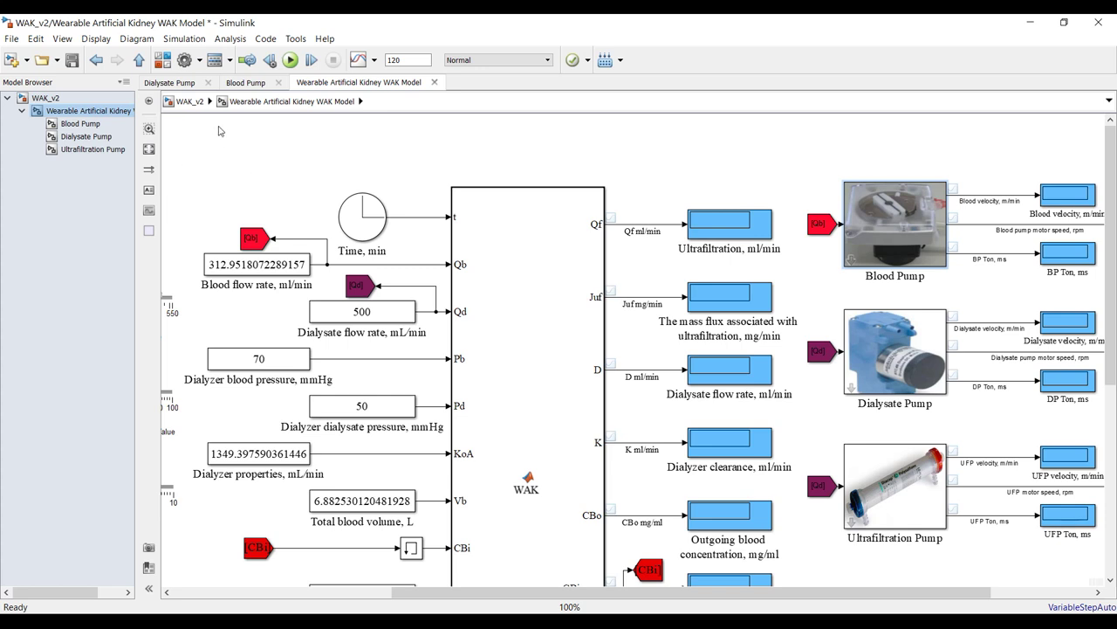
click(72, 60)
double_click(409, 58)
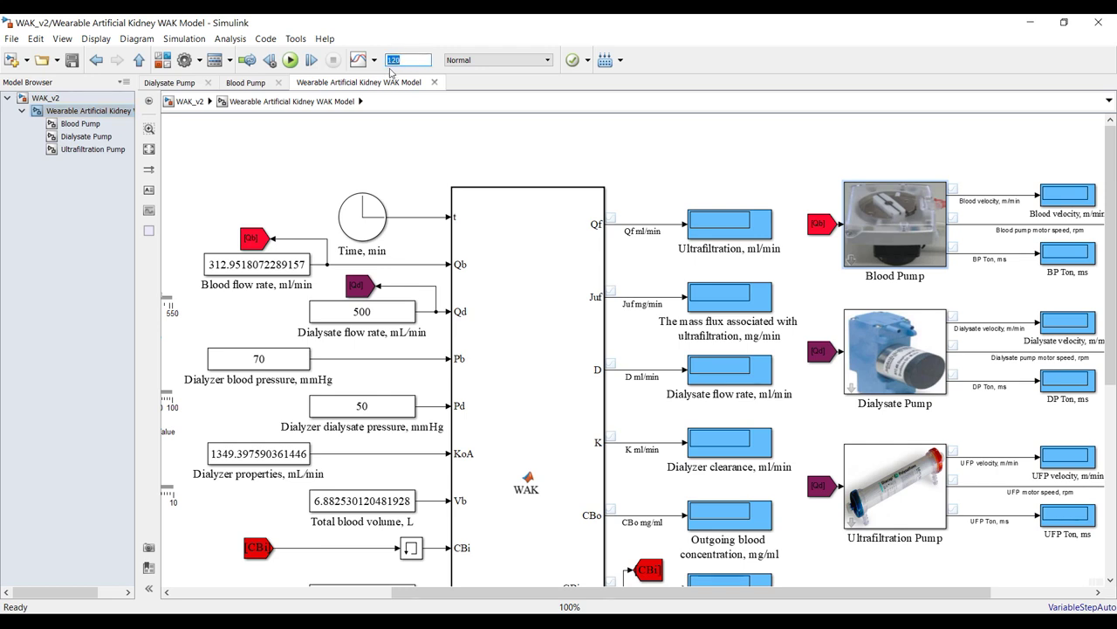
click(569, 393)
Accept the Blood Pump's block parameters and run the simulation
click(291, 60)
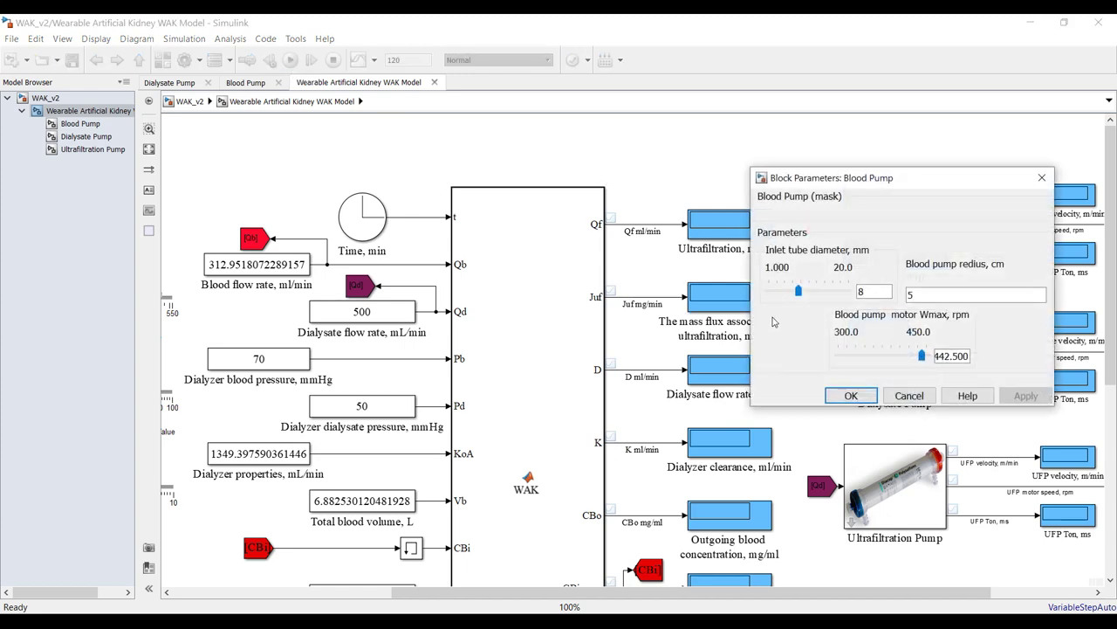
click(845, 397)
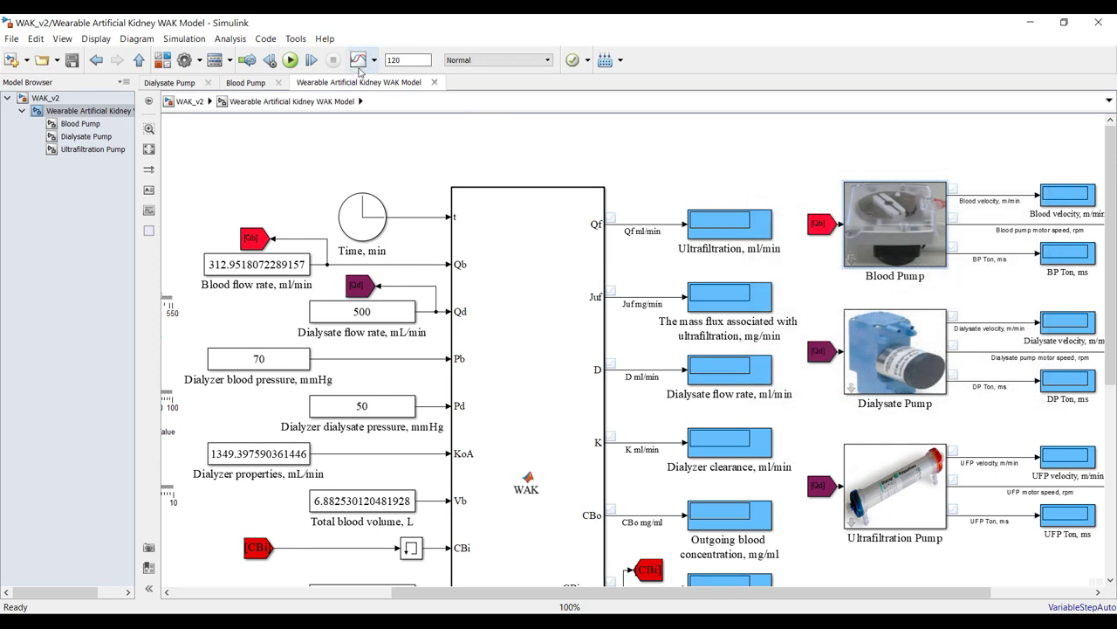
click(291, 61)
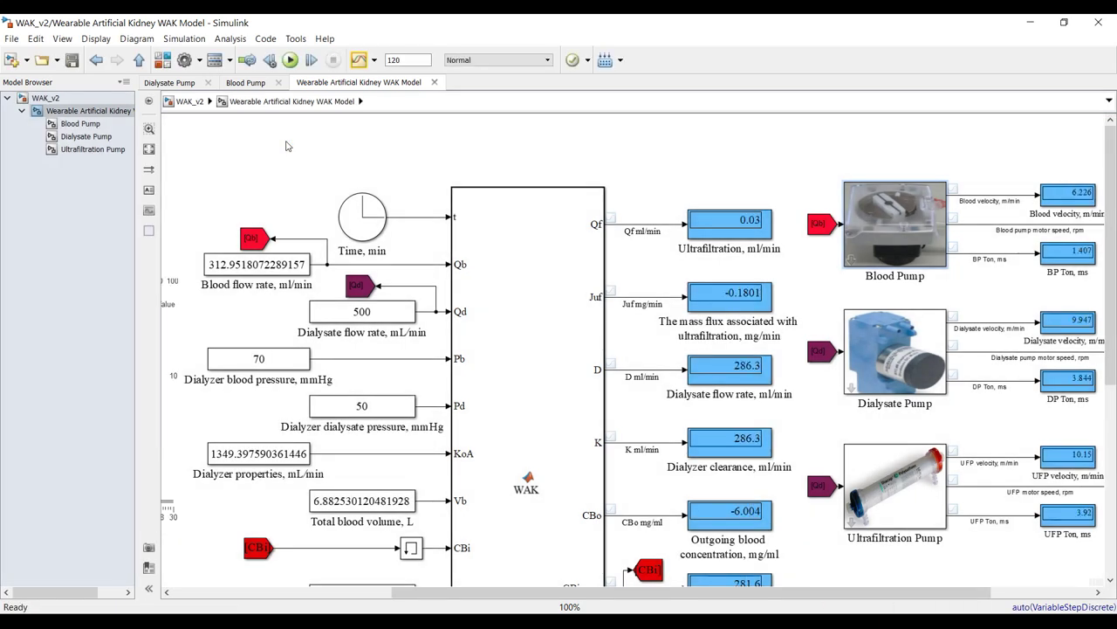
Set the blood flow rate to about 359 ml/min and the dialysate flow rate to about 423 mL/min, and rerun the simulation
click(150, 150)
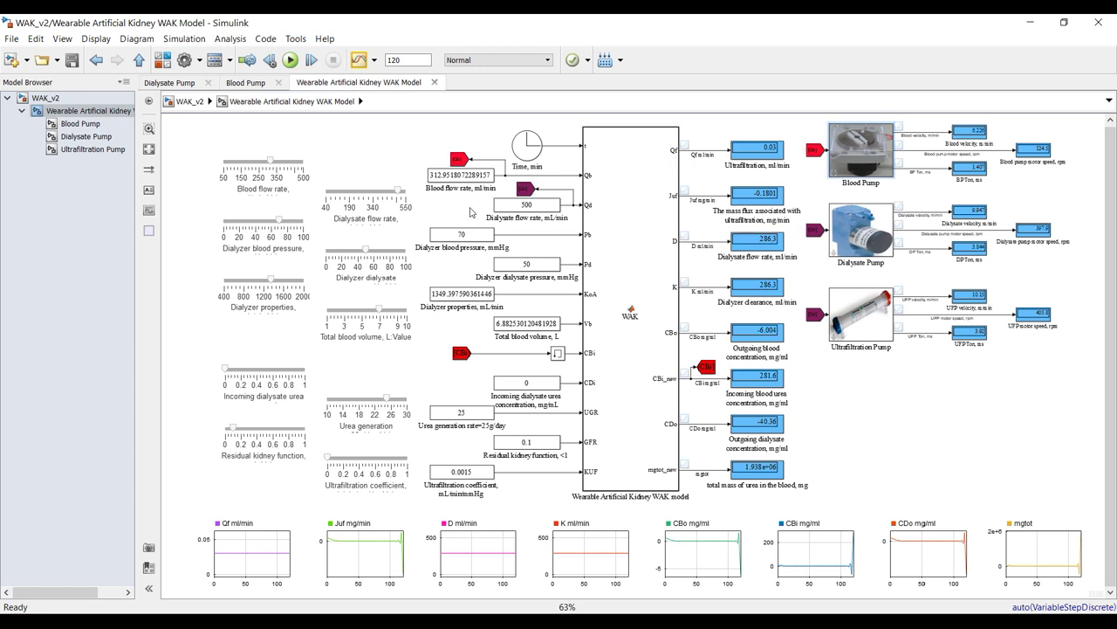
click(271, 161)
drag(271, 161, 280, 163)
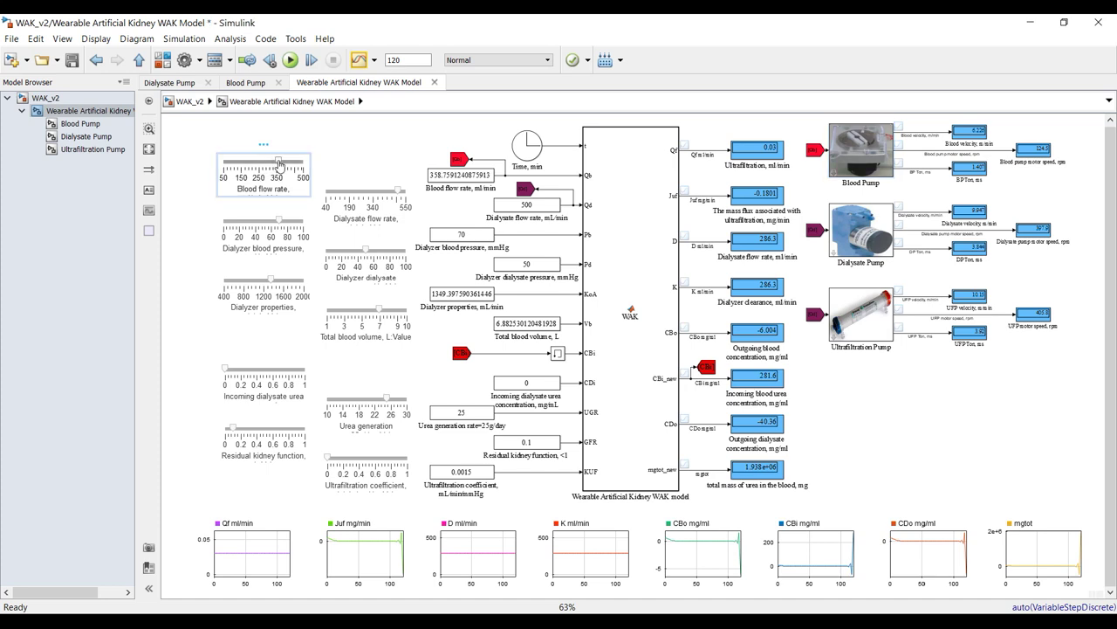
click(398, 190)
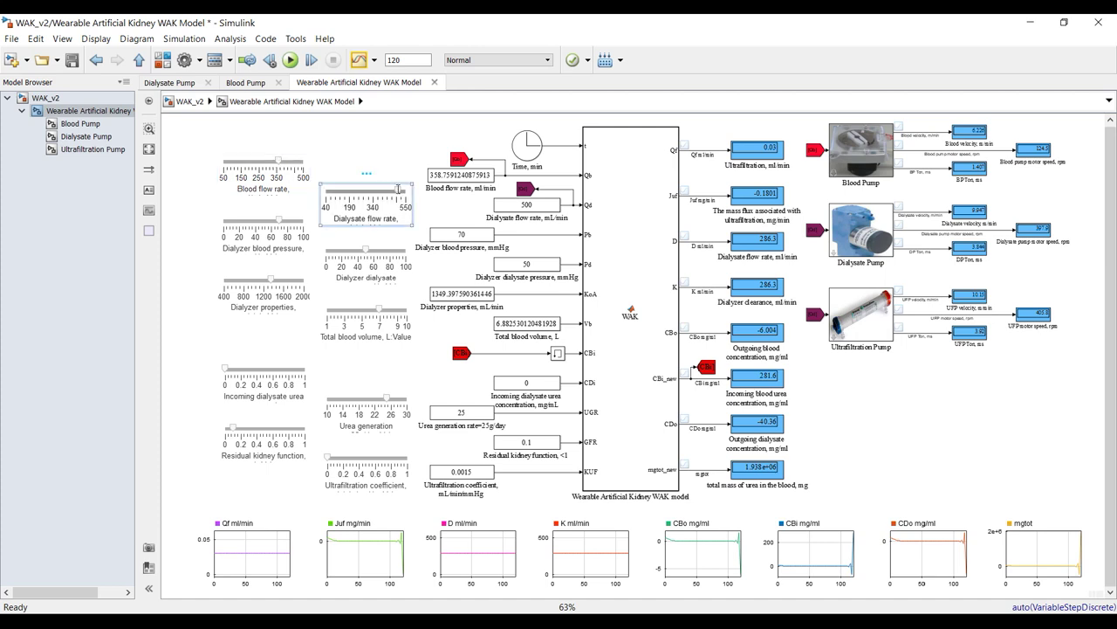
drag(398, 193, 386, 192)
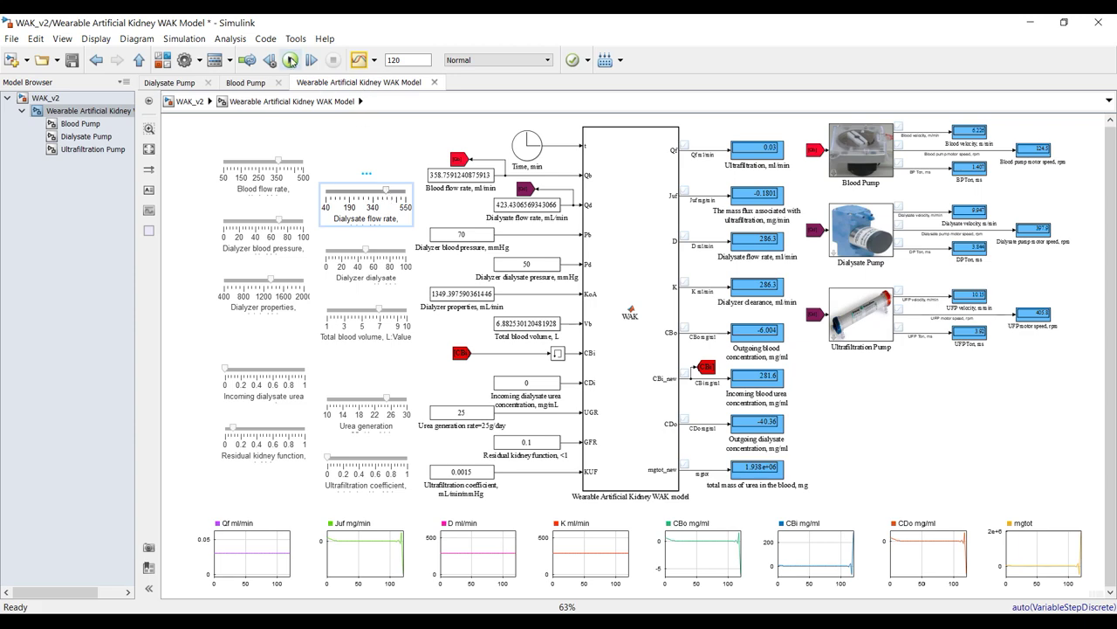
click(290, 59)
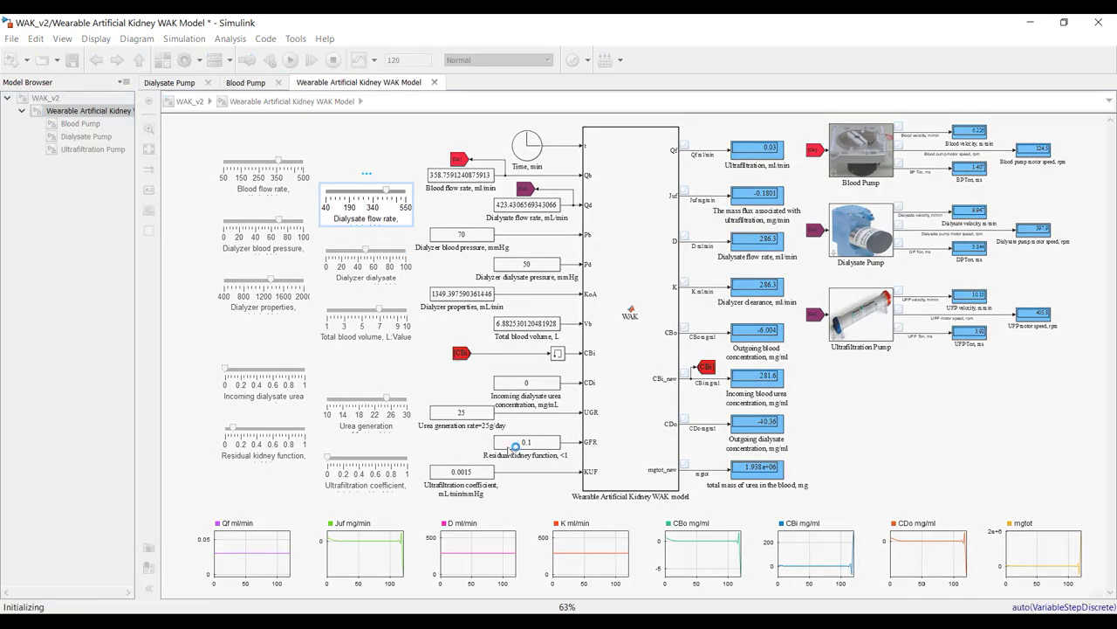
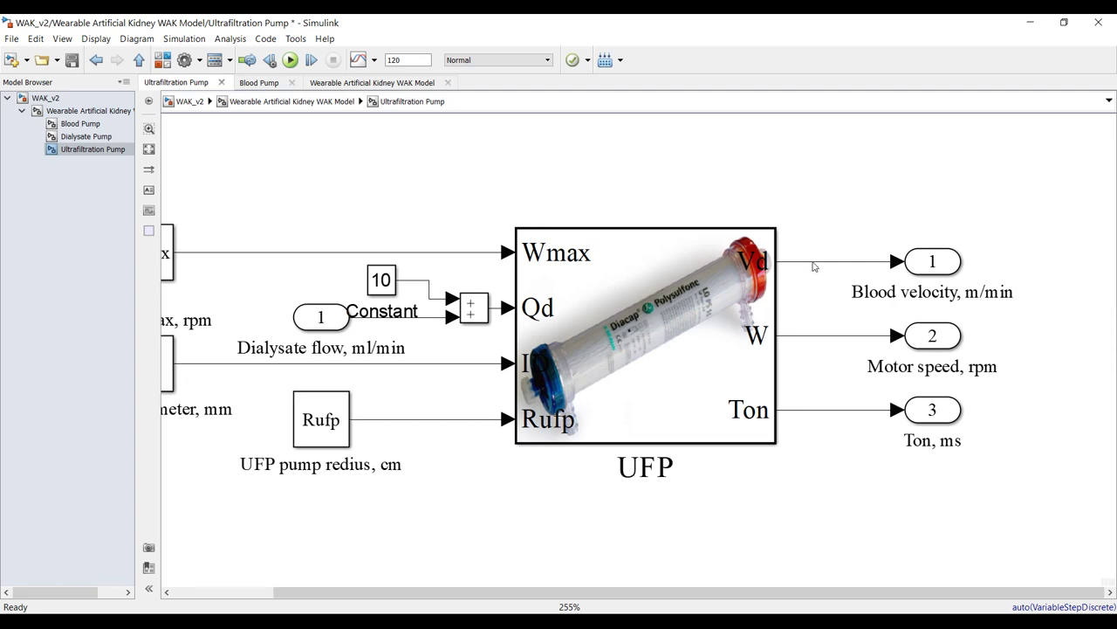
Open the UFP function's code in the Ultrafiltration Pump subsystem and rename every instance of the output Vd to Vu
double_click(665, 260)
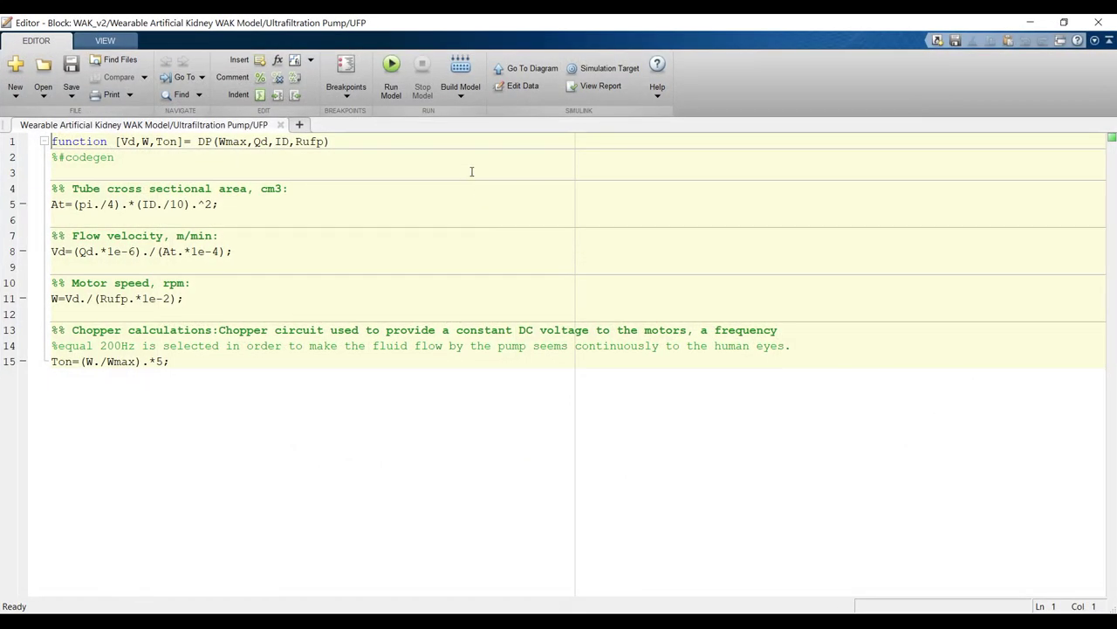
drag(127, 142, 137, 142)
text(u)
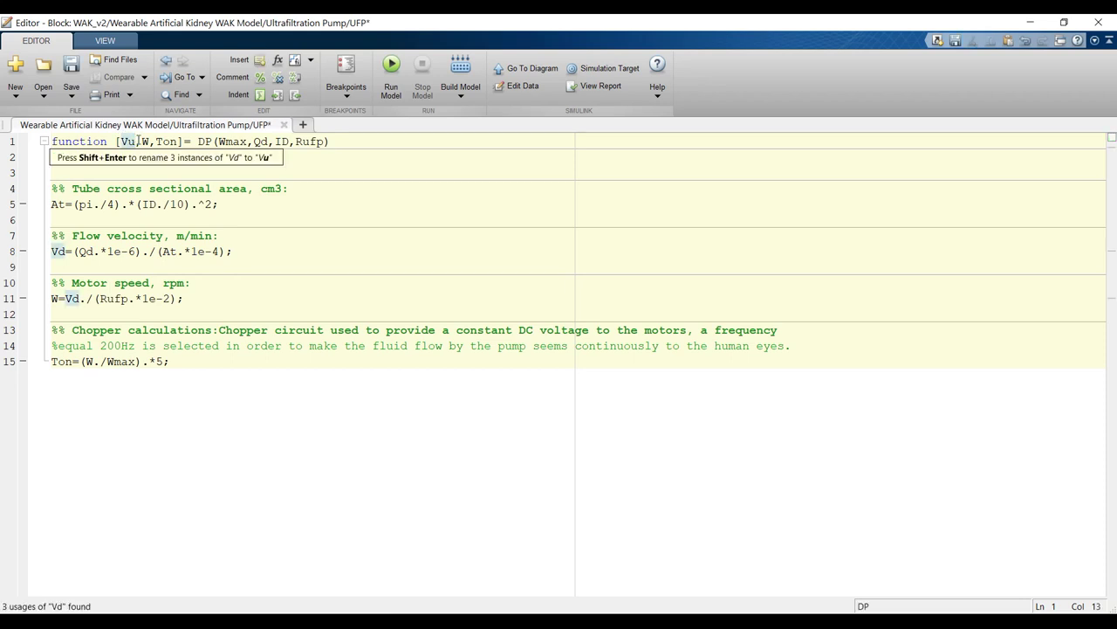
key(shift+Return)
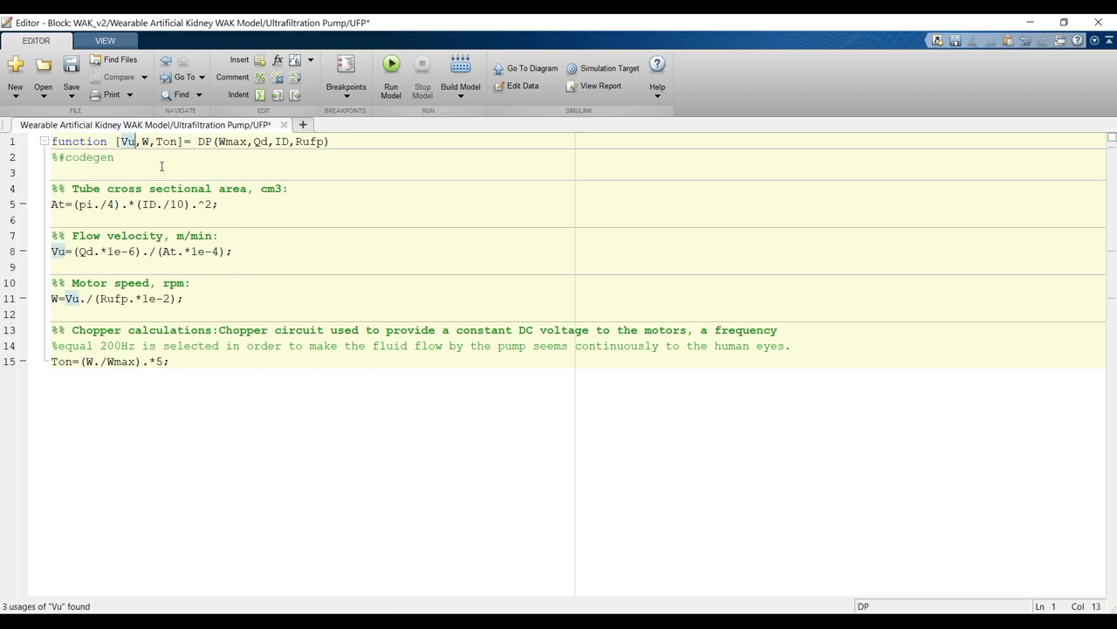
Rename every instance of the motor speed output W to Wu in the UFP function's code
click(149, 140)
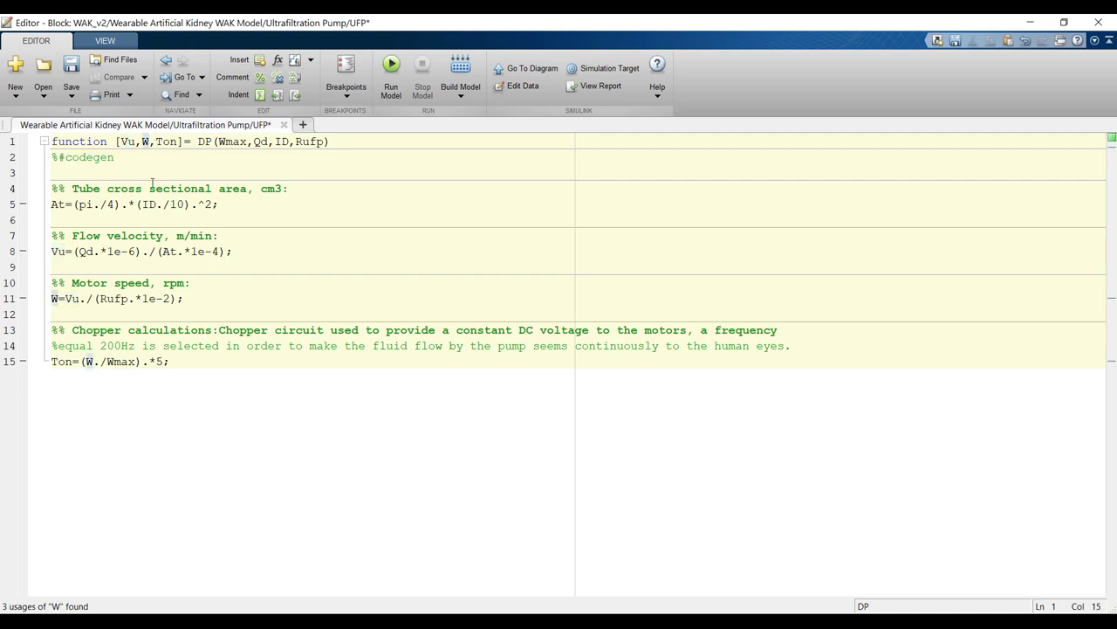
text(u)
key(shift+Return)
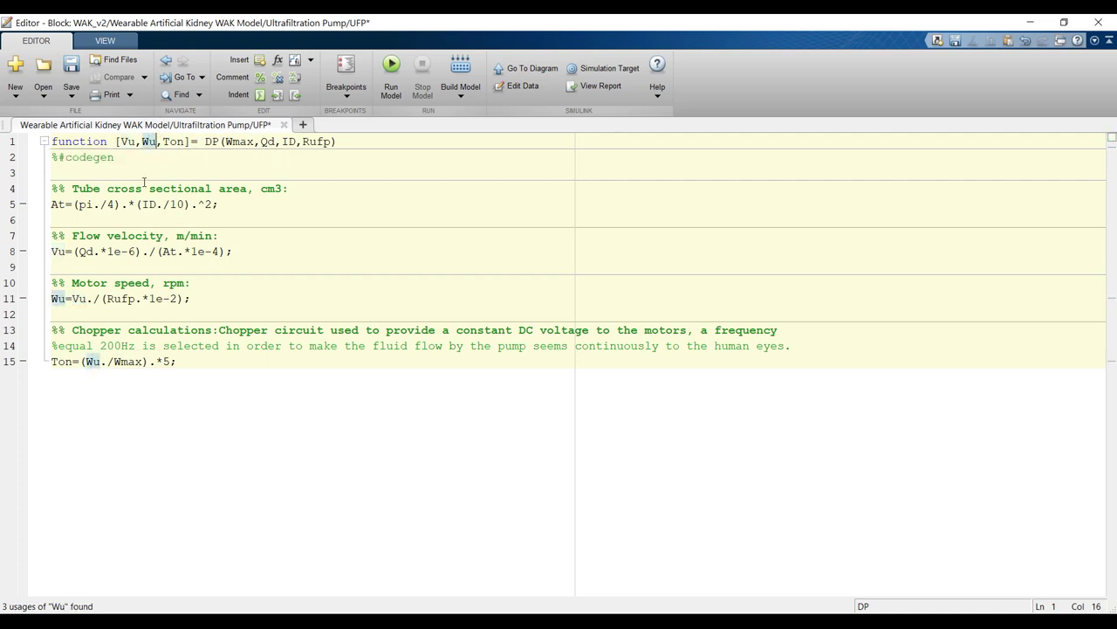
Save and close the UFP function's code, and label the block's Vu output signal "Vu m/min"
click(71, 65)
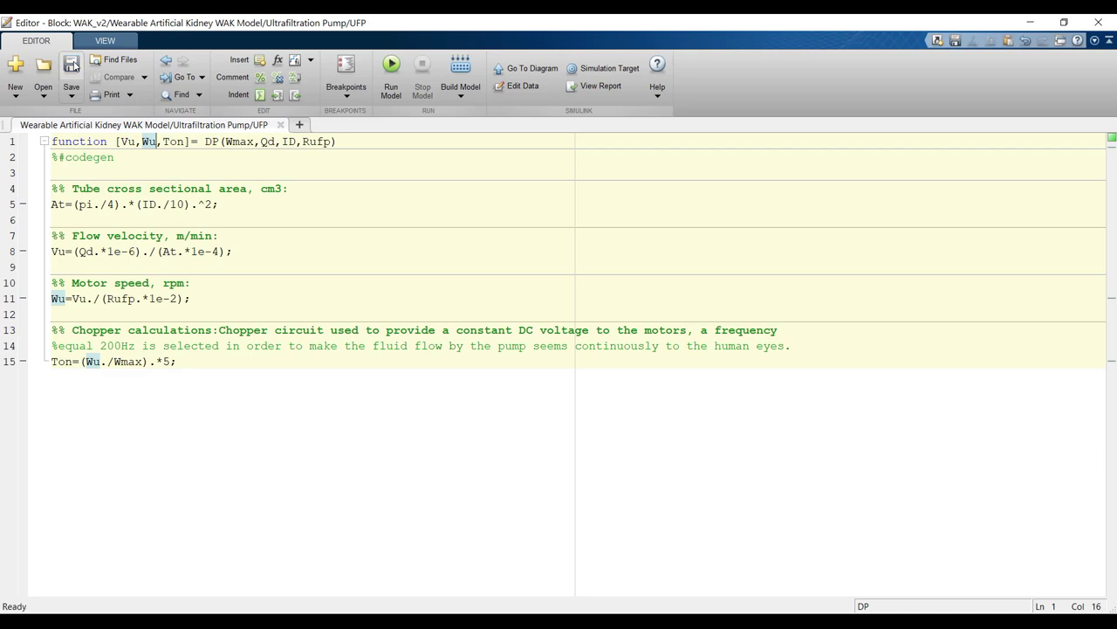
click(281, 126)
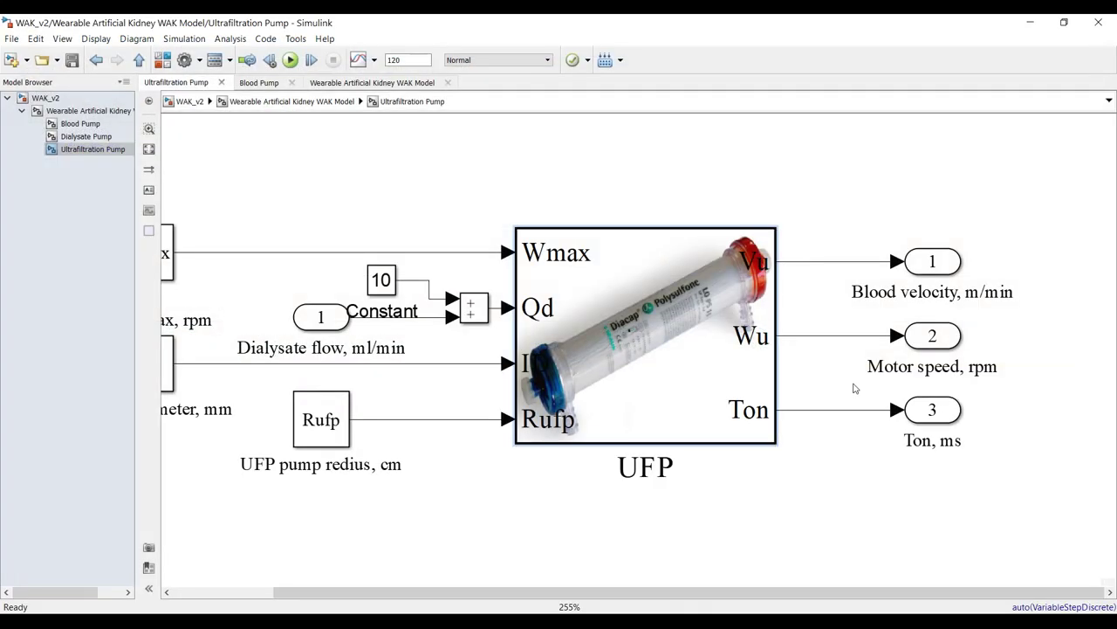
double_click(806, 262)
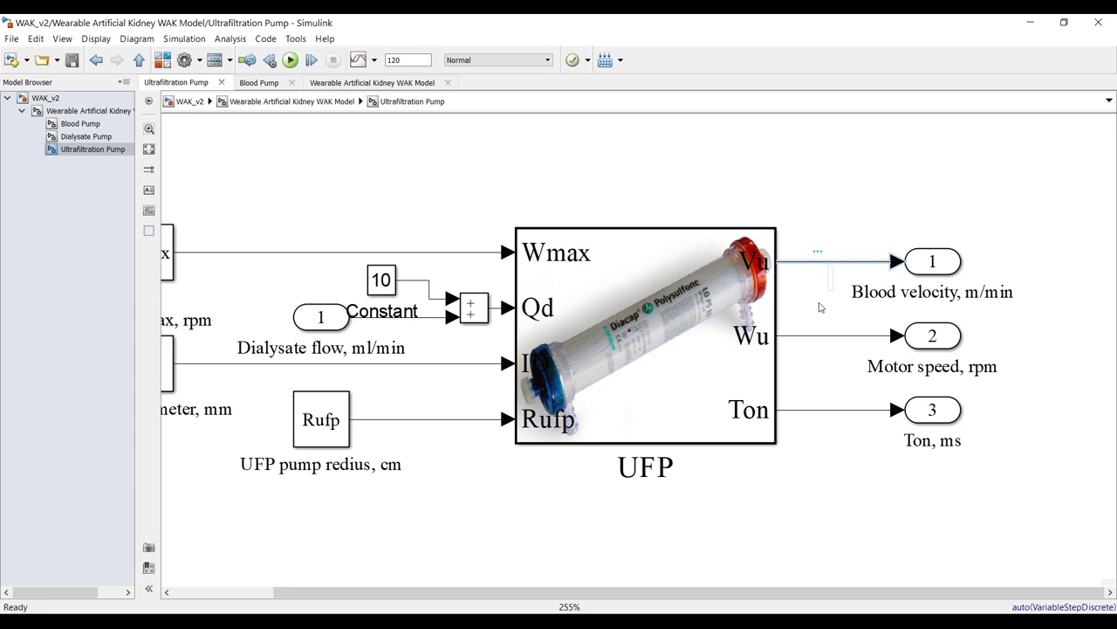
text(Vu m/min)
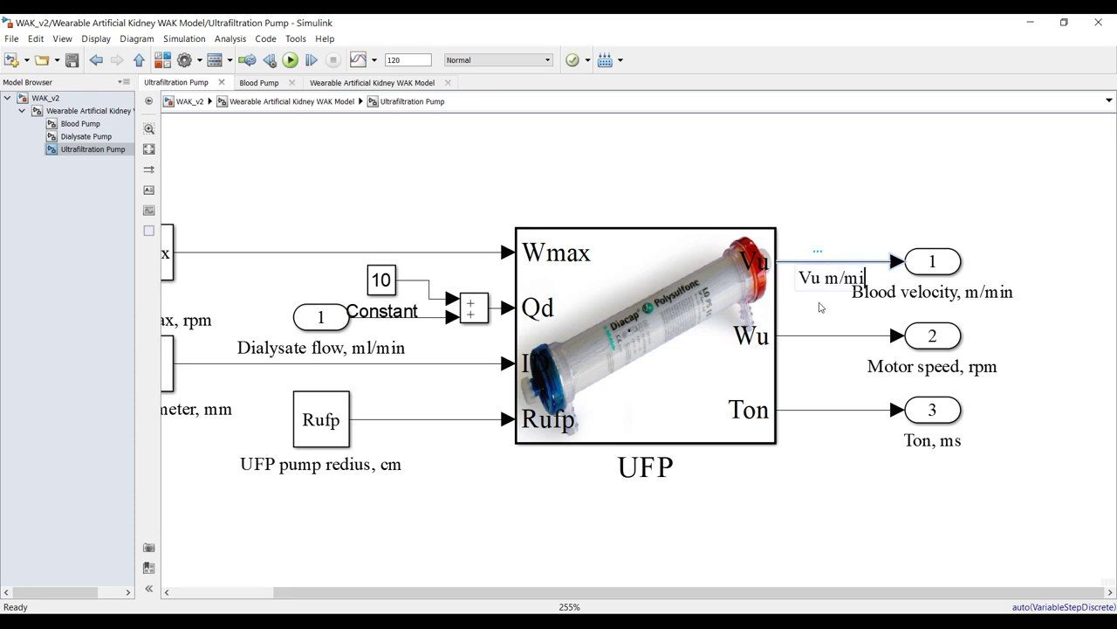
click(819, 349)
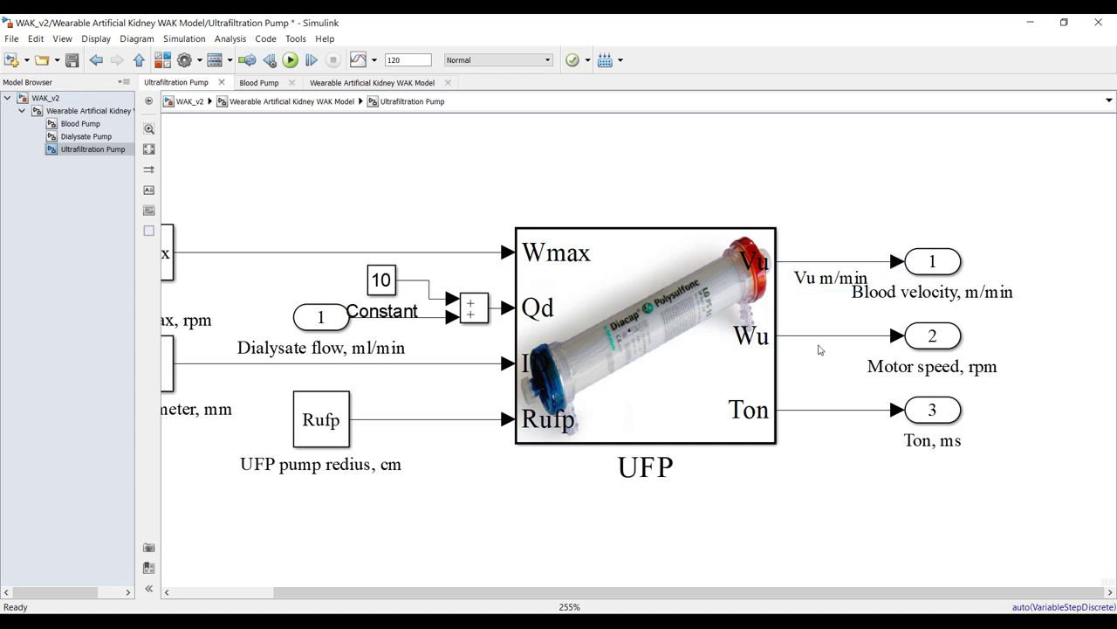
Label the signal line from the UFP block's Wu output "Wu rpm"
double_click(816, 338)
text(Wu )
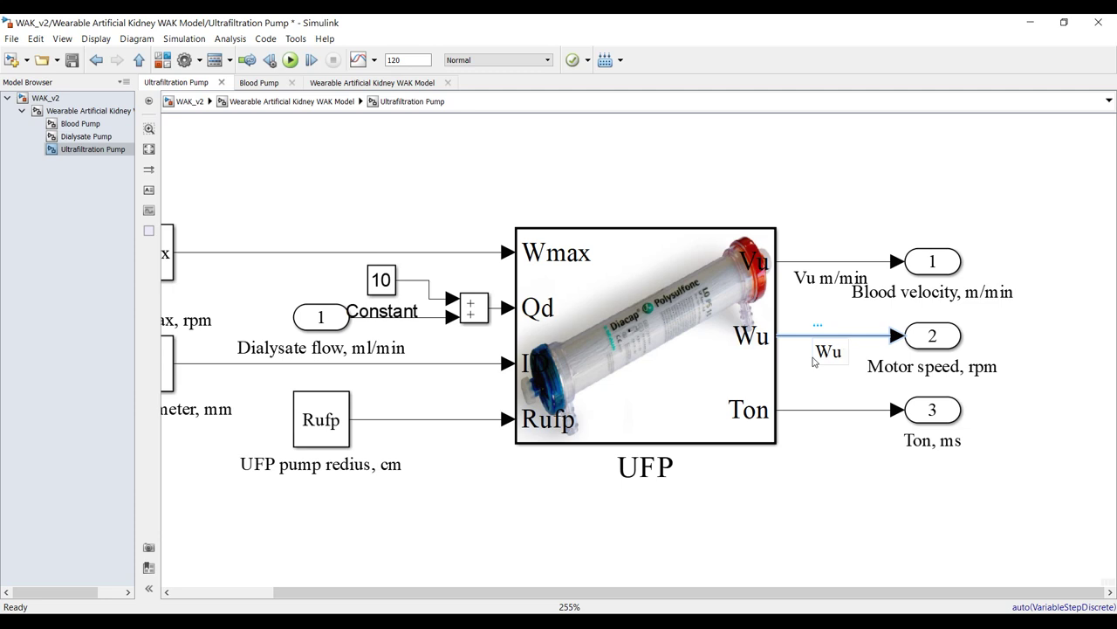
text(rpm)
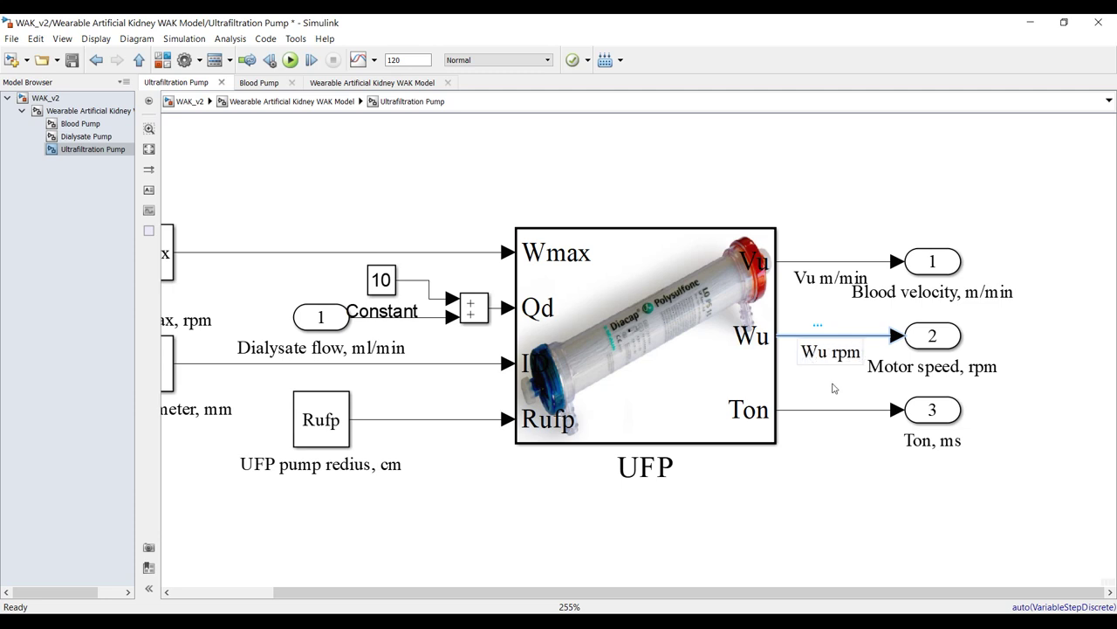
click(826, 395)
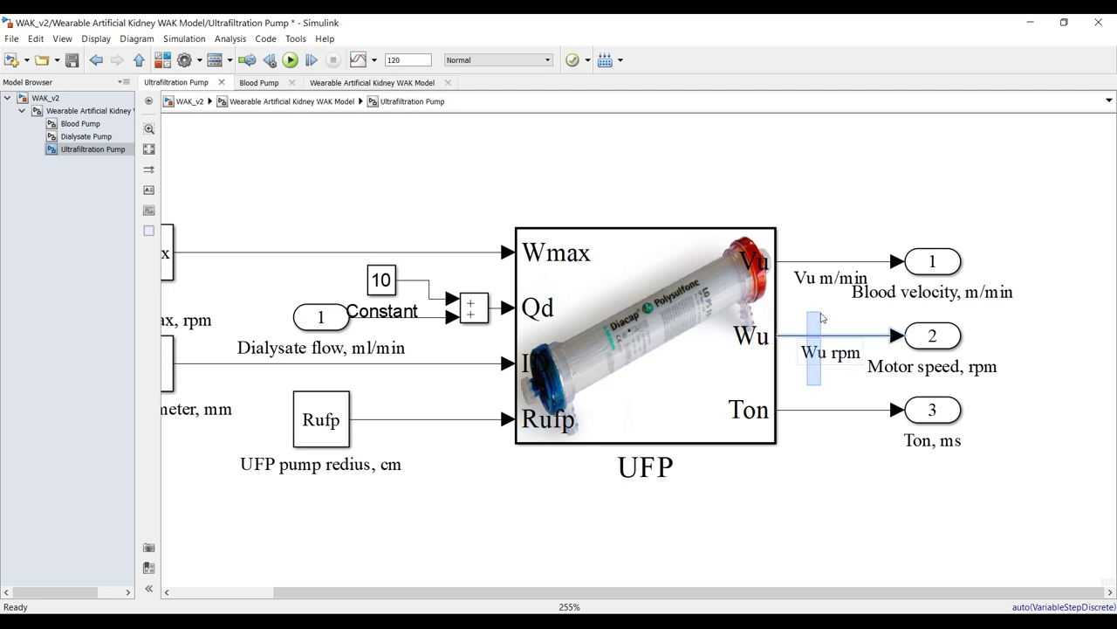
Enable signal streaming on the "Vu m/min" and "Wu rpm" output lines of the UFP block
scroll(843, 265, up, 5)
click(795, 258)
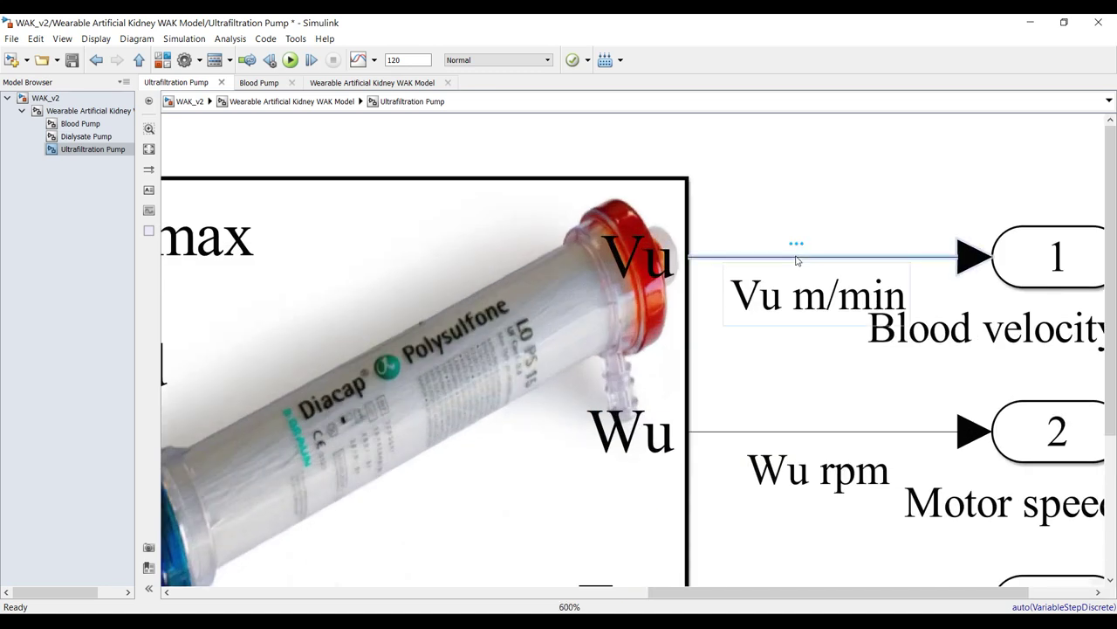
mouse_move(818, 231)
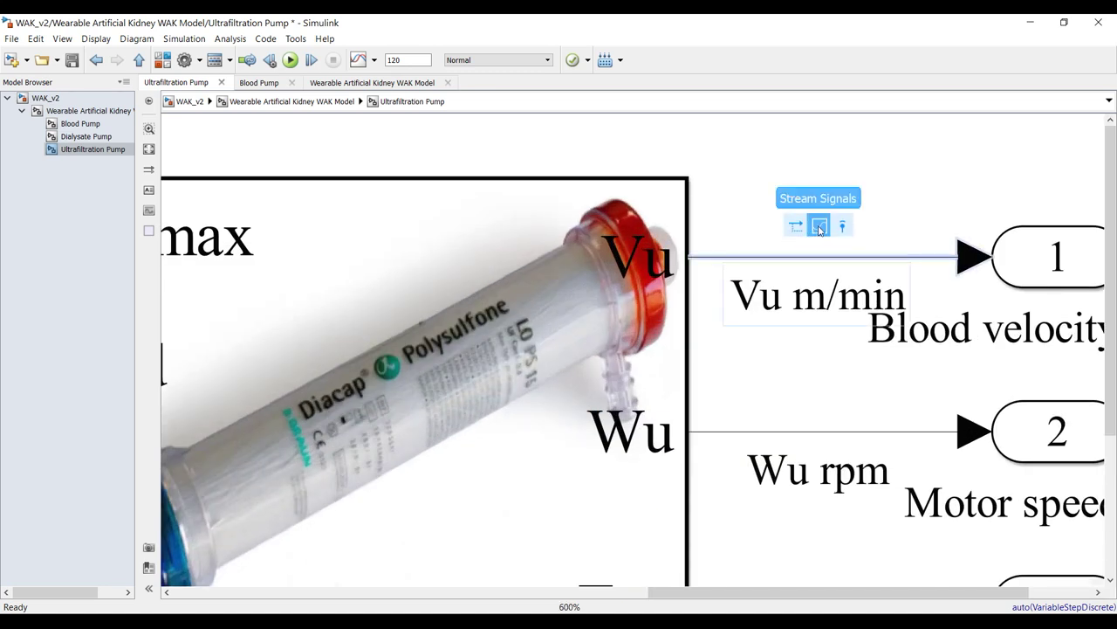
click(820, 227)
click(783, 431)
click(810, 401)
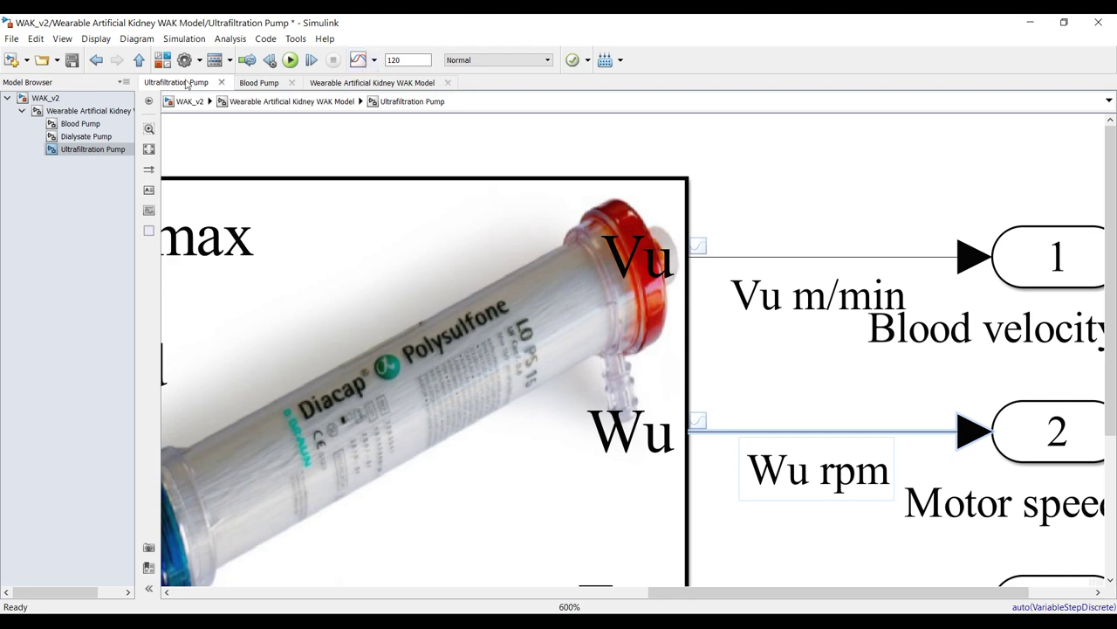
Save the model and run the simulation from the Wearable Artificial Kidney WAK Model subsystem
click(72, 60)
click(87, 111)
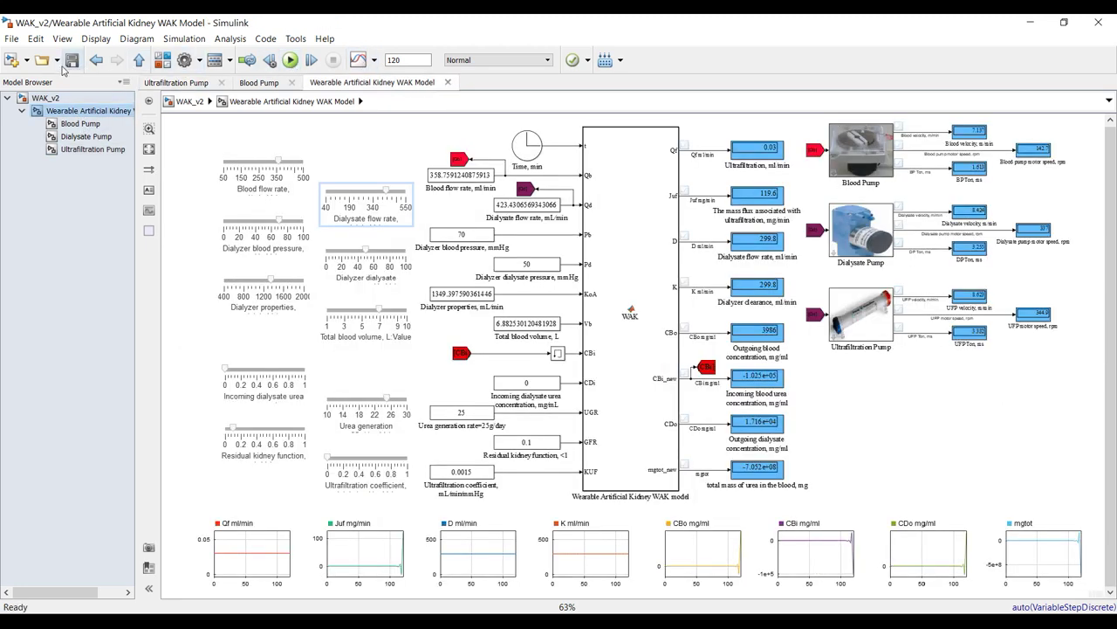
click(293, 61)
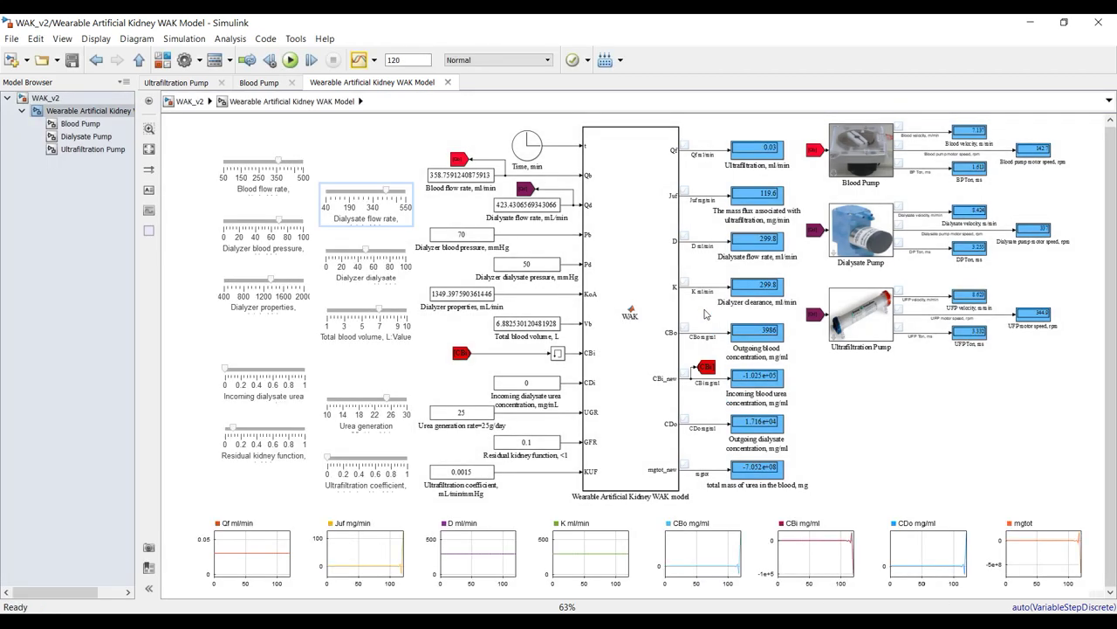
Set the blood flow rate to about 326 ml/min and the dialysate flow rate to about 252 mL/min, and rerun the simulation
click(265, 166)
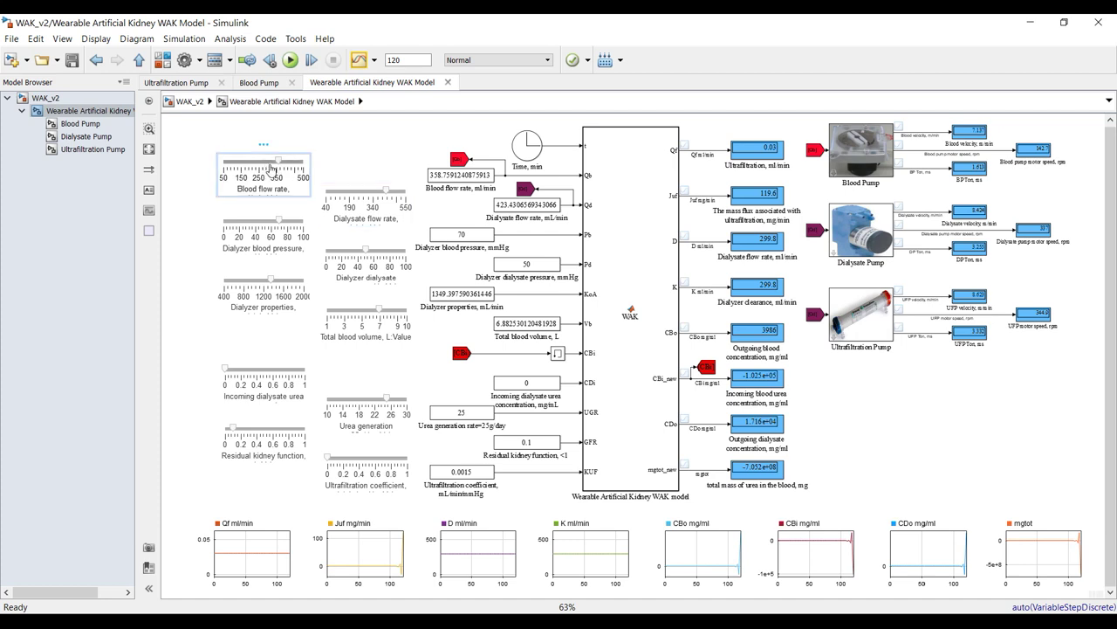
drag(280, 164, 272, 166)
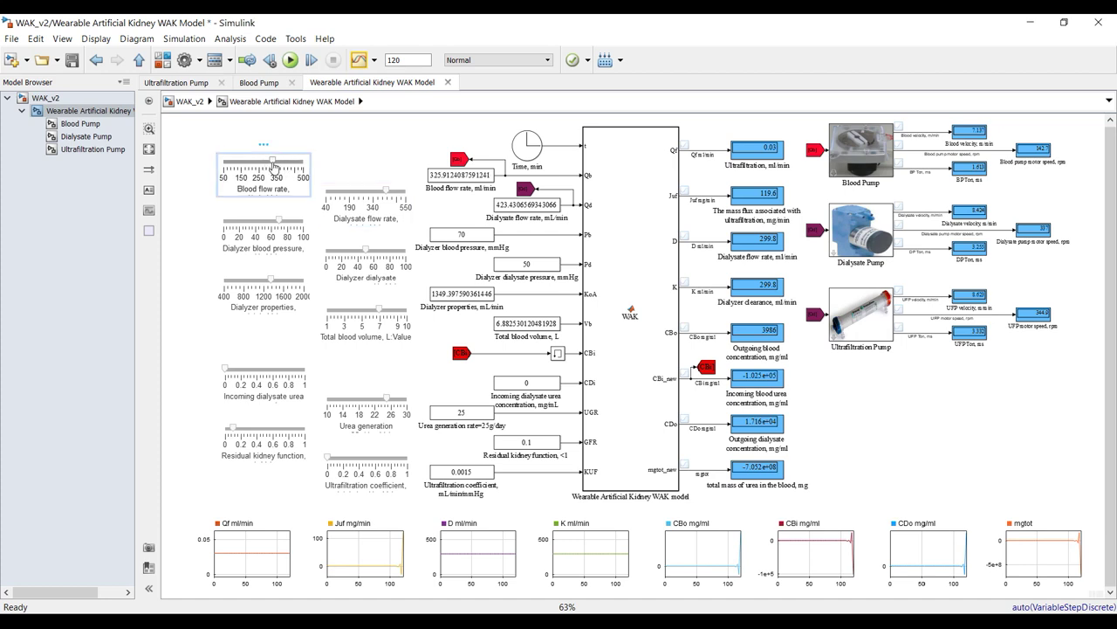
click(387, 191)
drag(387, 194, 361, 196)
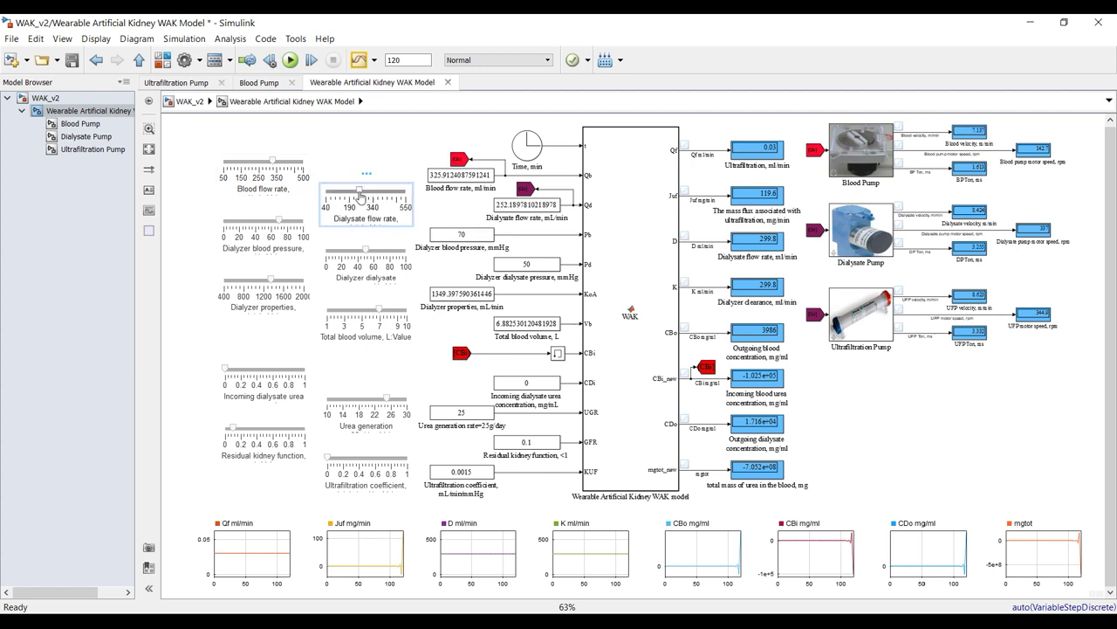
click(290, 59)
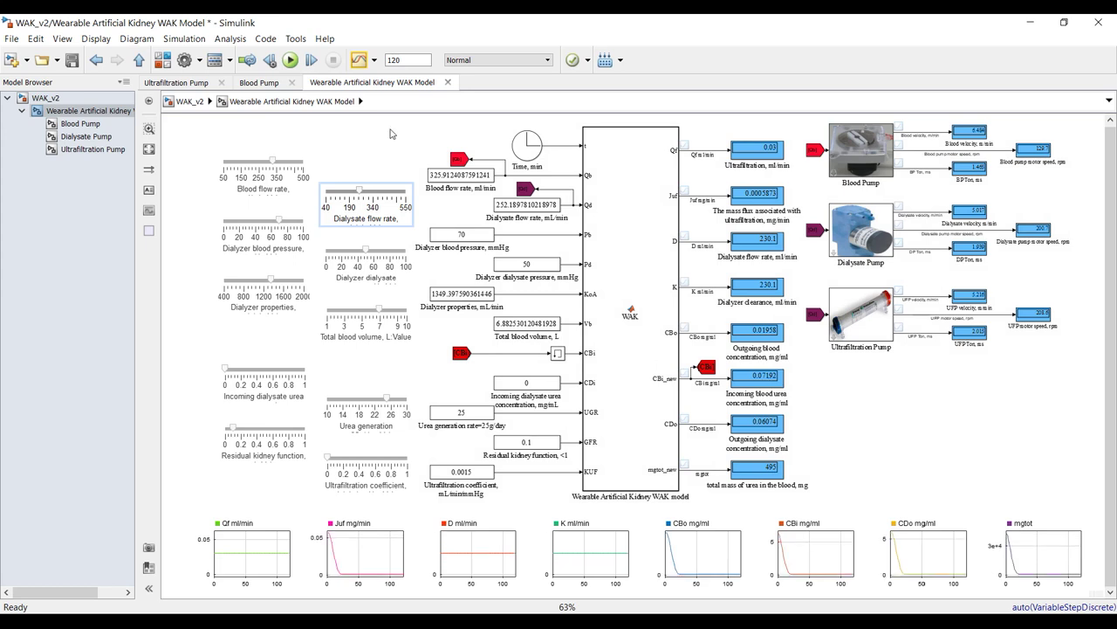
Open the Simulation Data Inspector, enlarge its signal list and expand the signals of Run 1
click(359, 60)
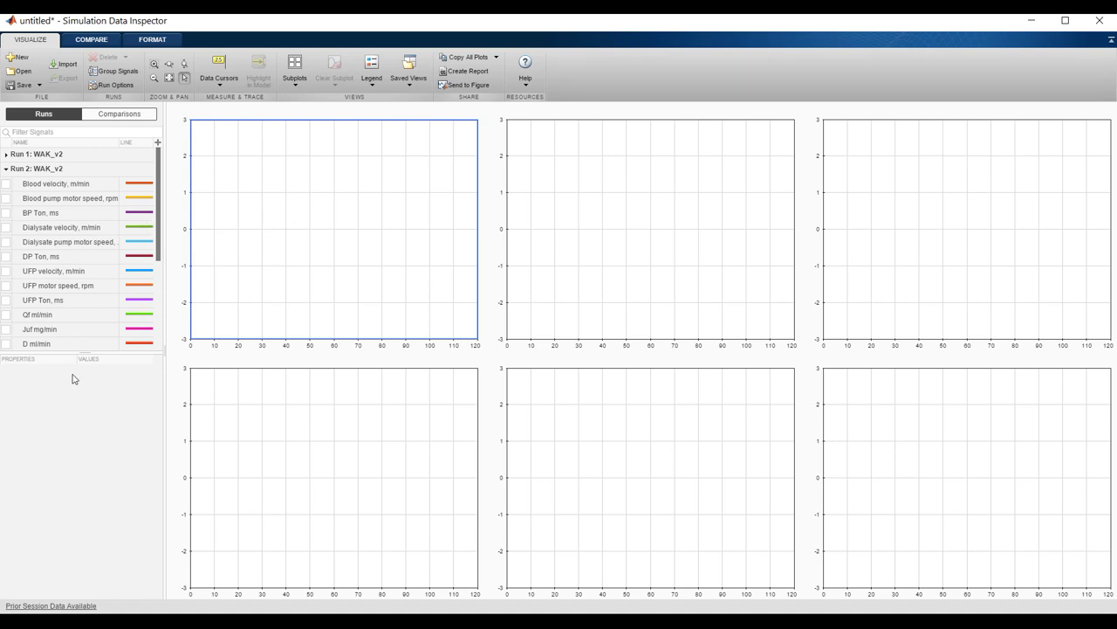
drag(75, 350, 75, 551)
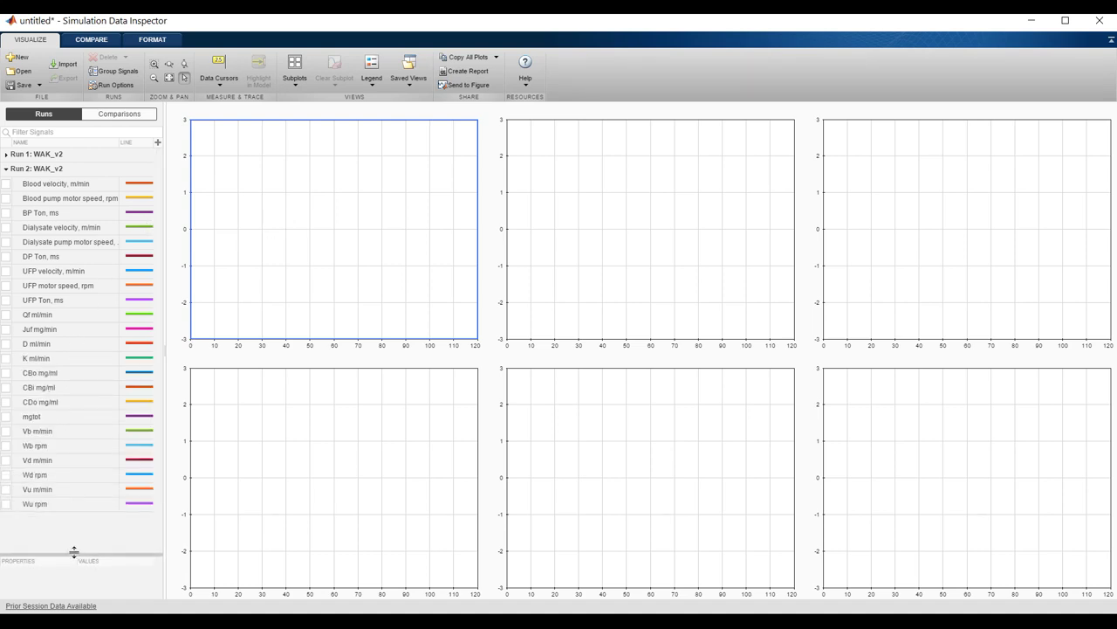
click(6, 155)
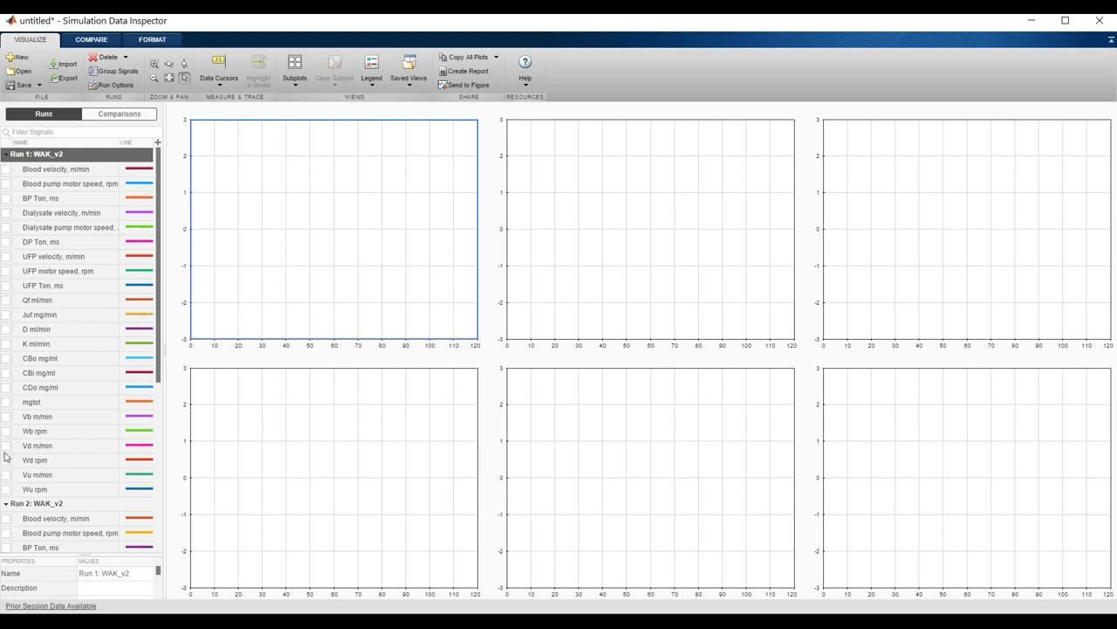
Plot the Vb m/min signals of Run 1 and Run 2 together in the first subplot
click(7, 419)
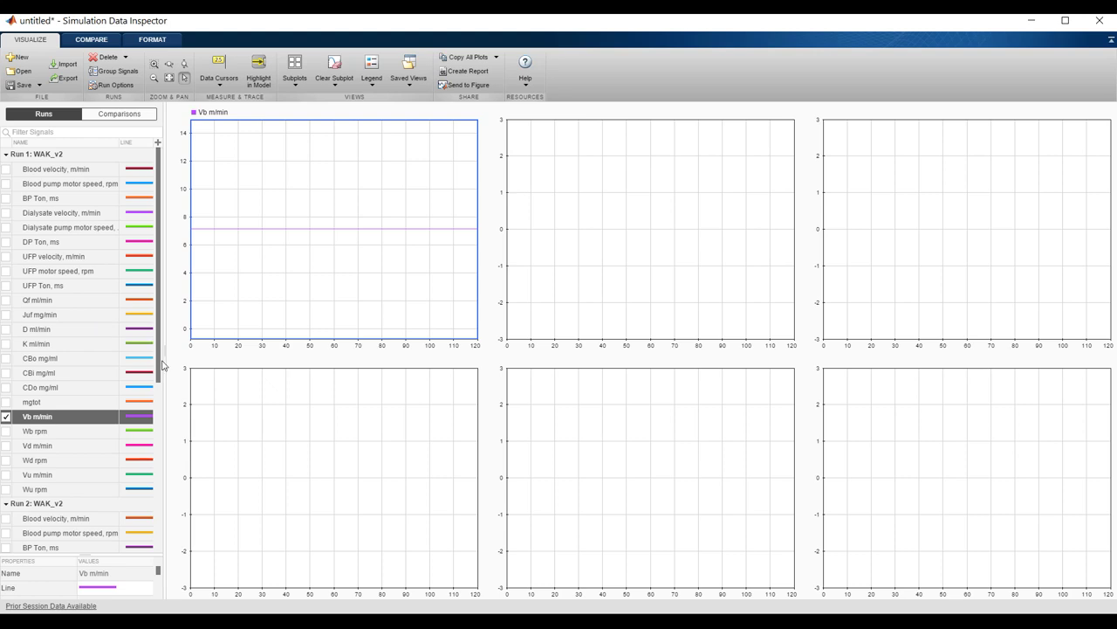
scroll(150, 381, down, 5)
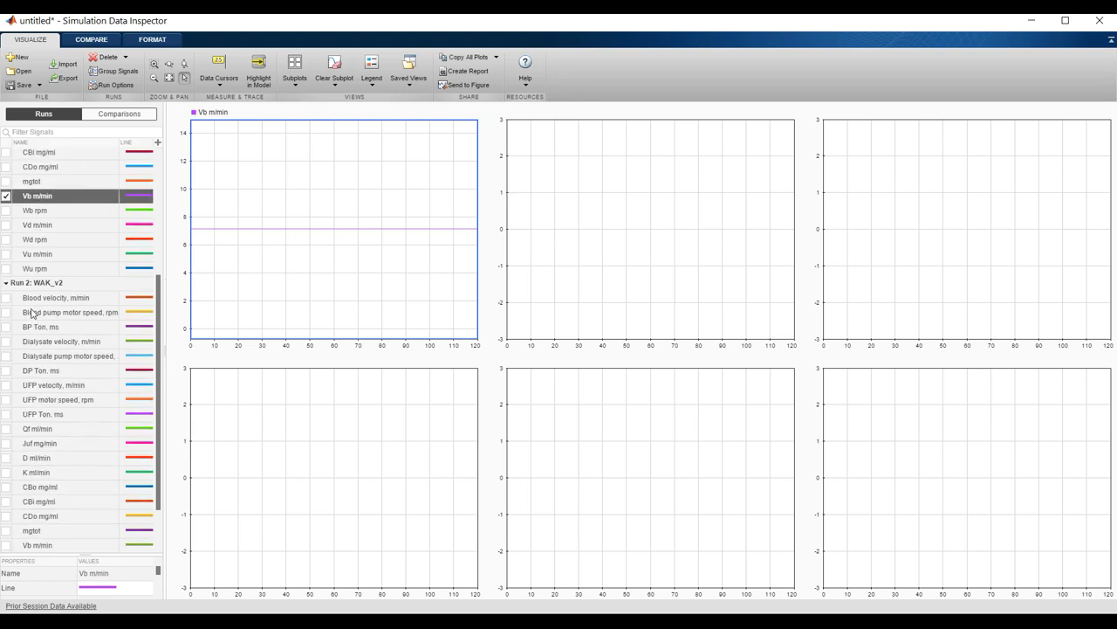
scroll(32, 332, down, 2)
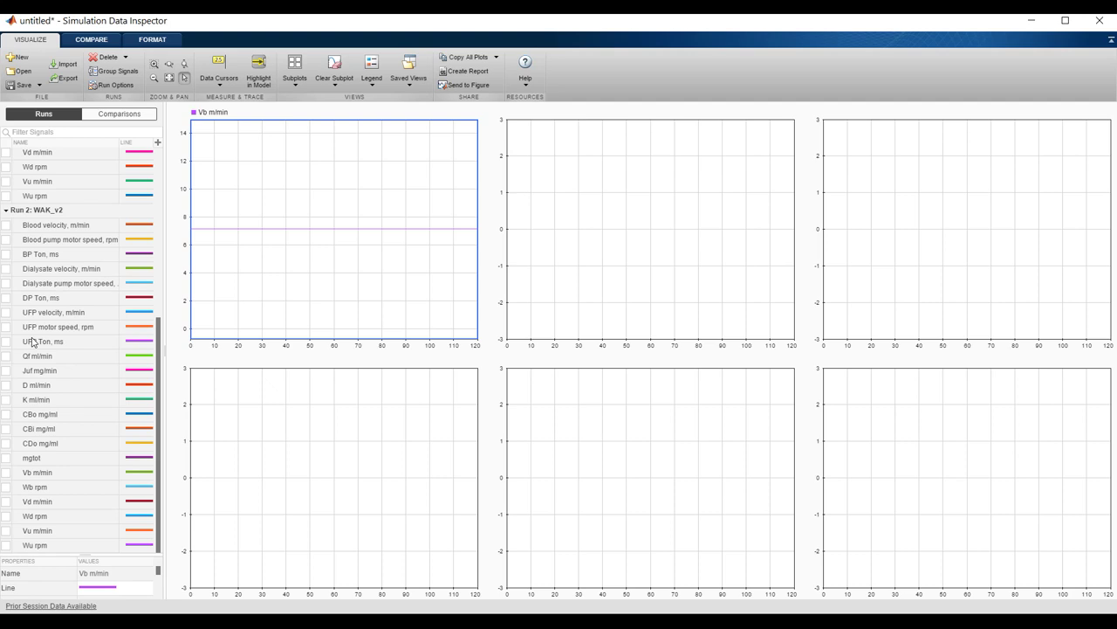
click(6, 472)
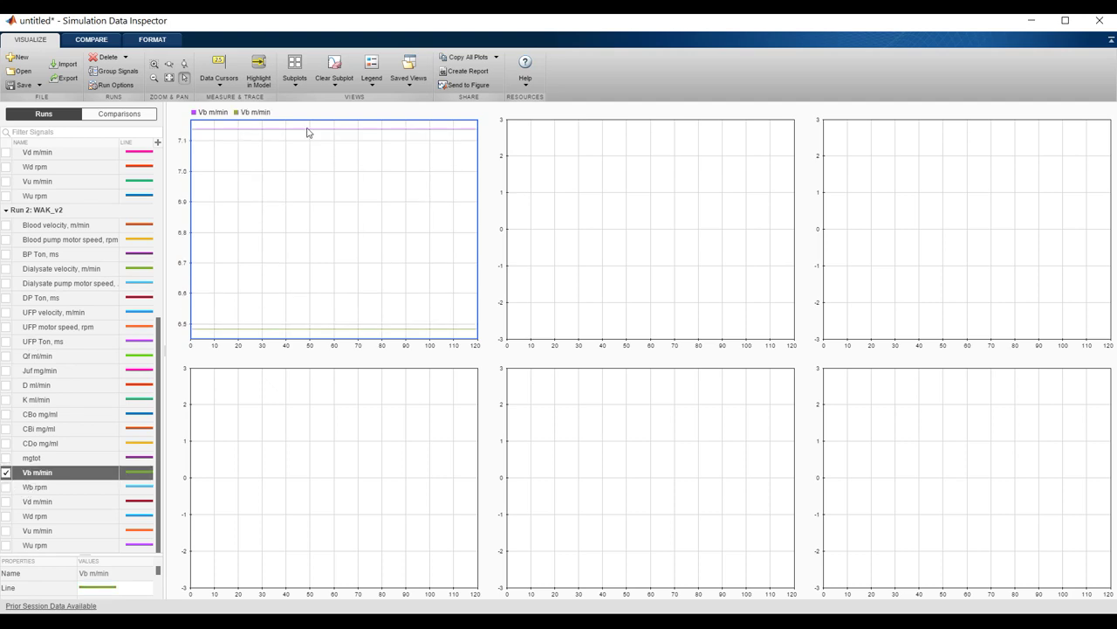
Plot the Wb rpm signals of Run 1 and Run 2 together in the second subplot
click(562, 206)
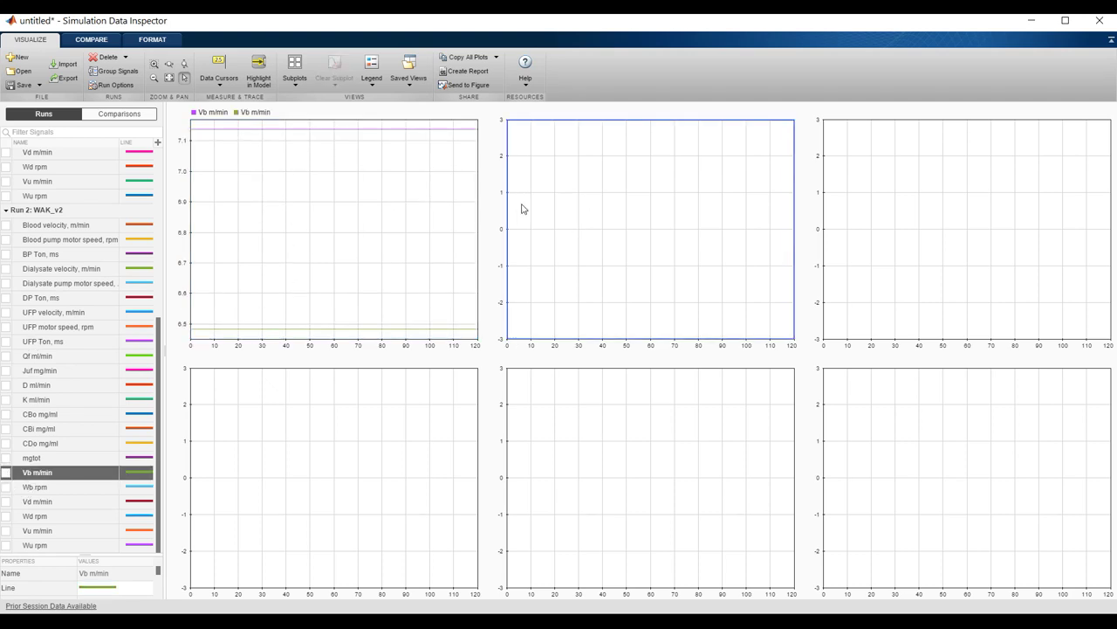
scroll(27, 205, up, 4)
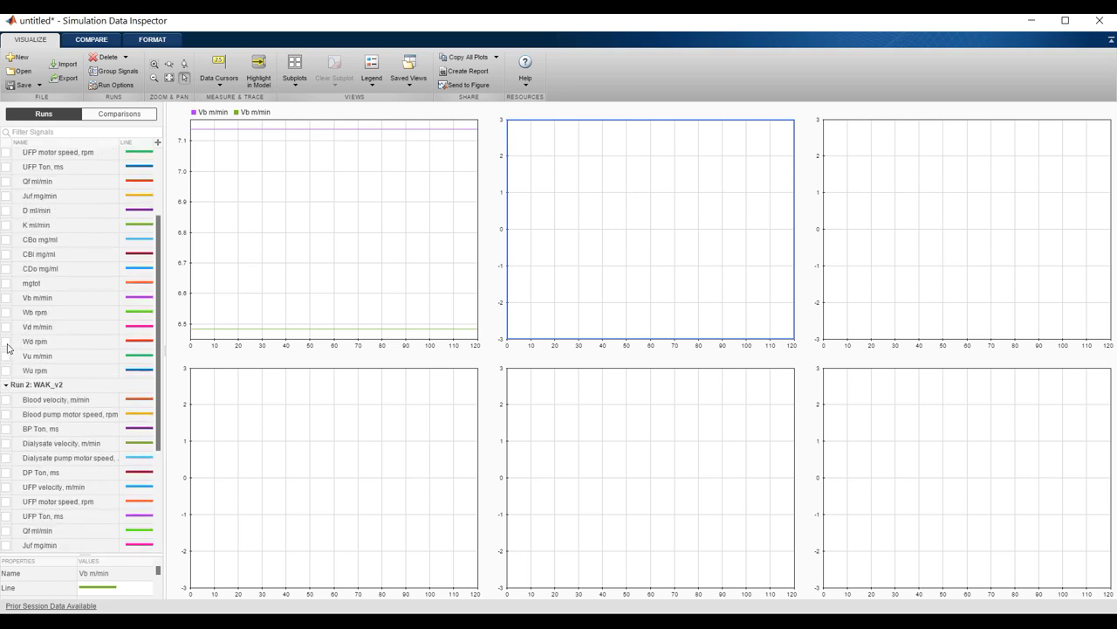
click(7, 312)
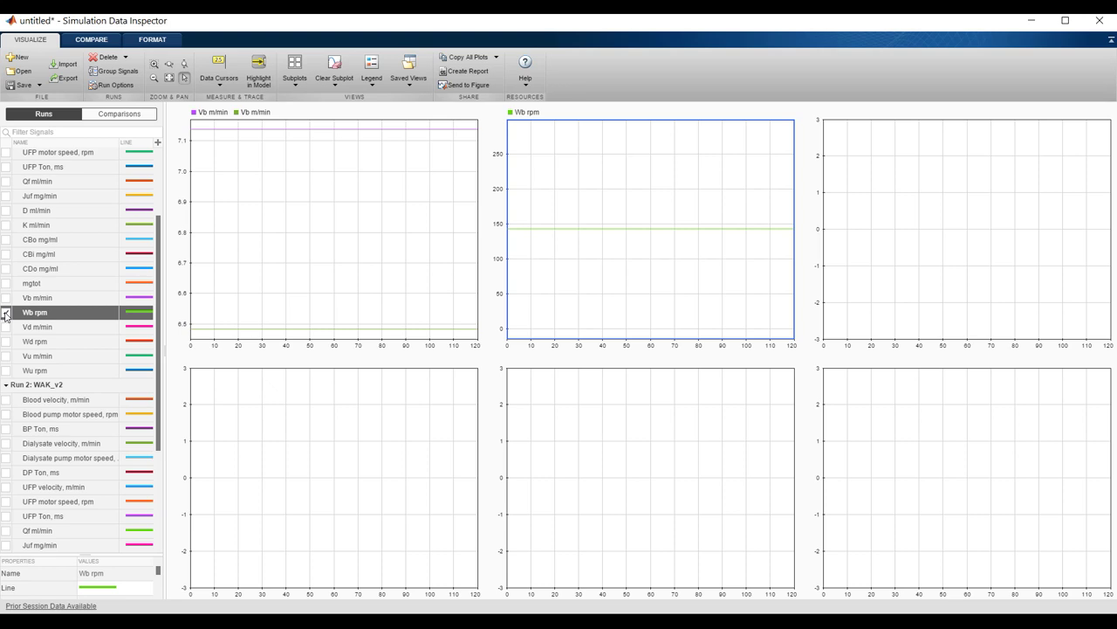
scroll(19, 344, down, 4)
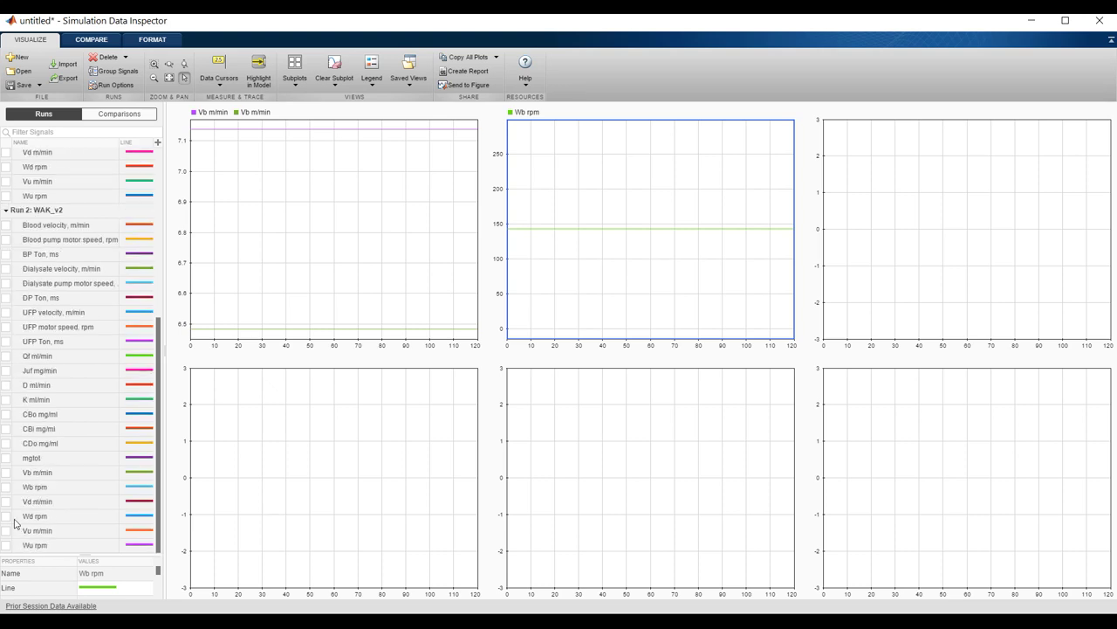
click(6, 487)
Plot the Vu m/min signals of Run 1 and Run 2 together in the third subplot
click(889, 243)
scroll(2, 218, up, 2)
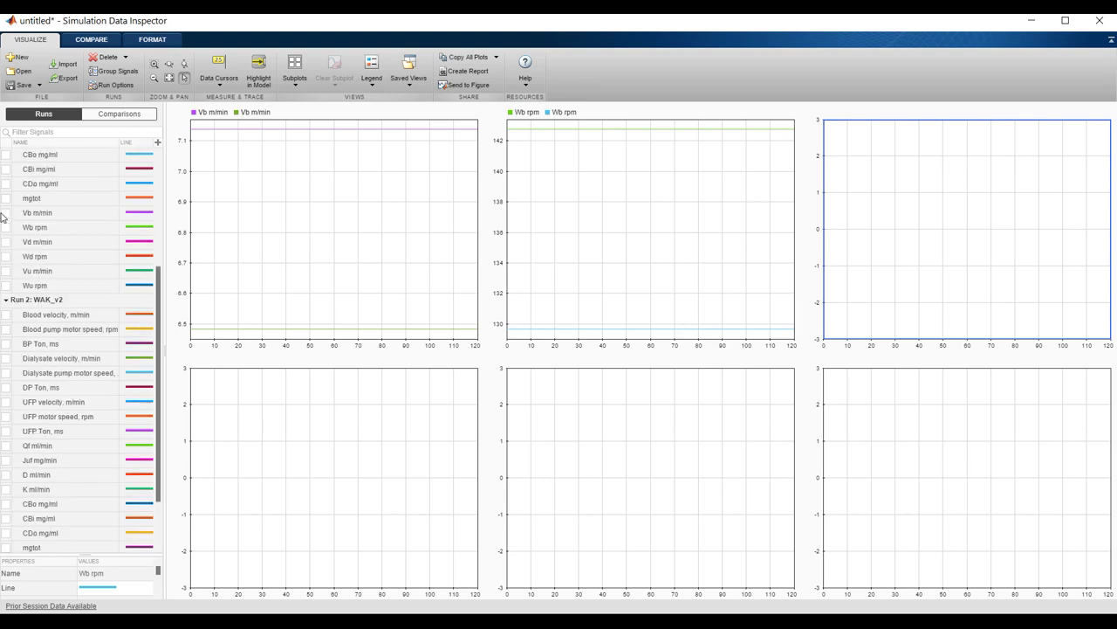
click(5, 273)
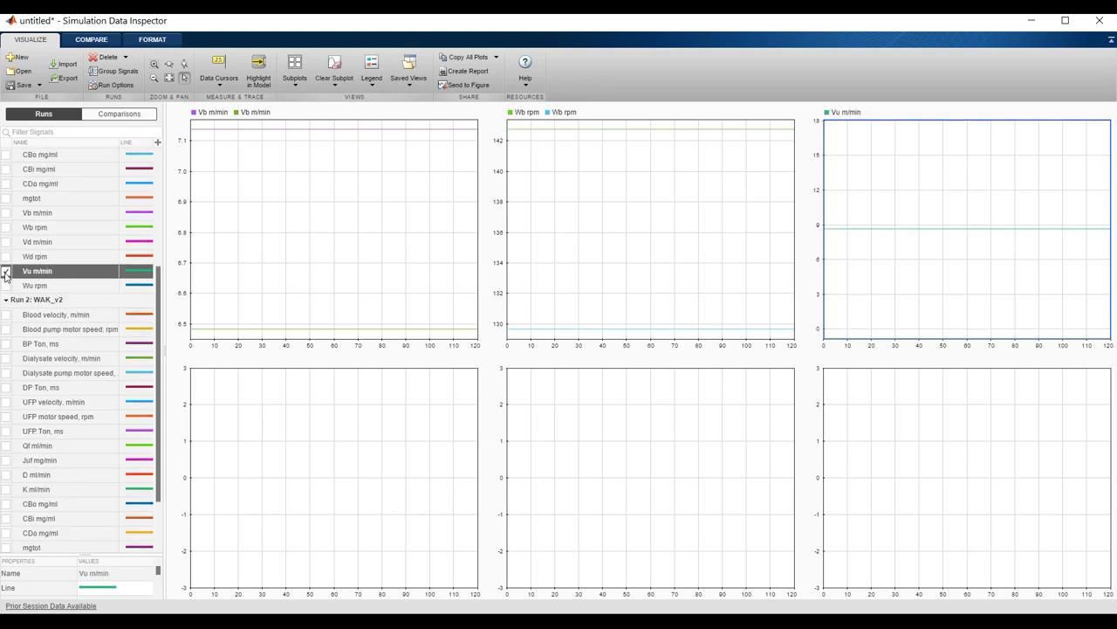
scroll(27, 489, down, 2)
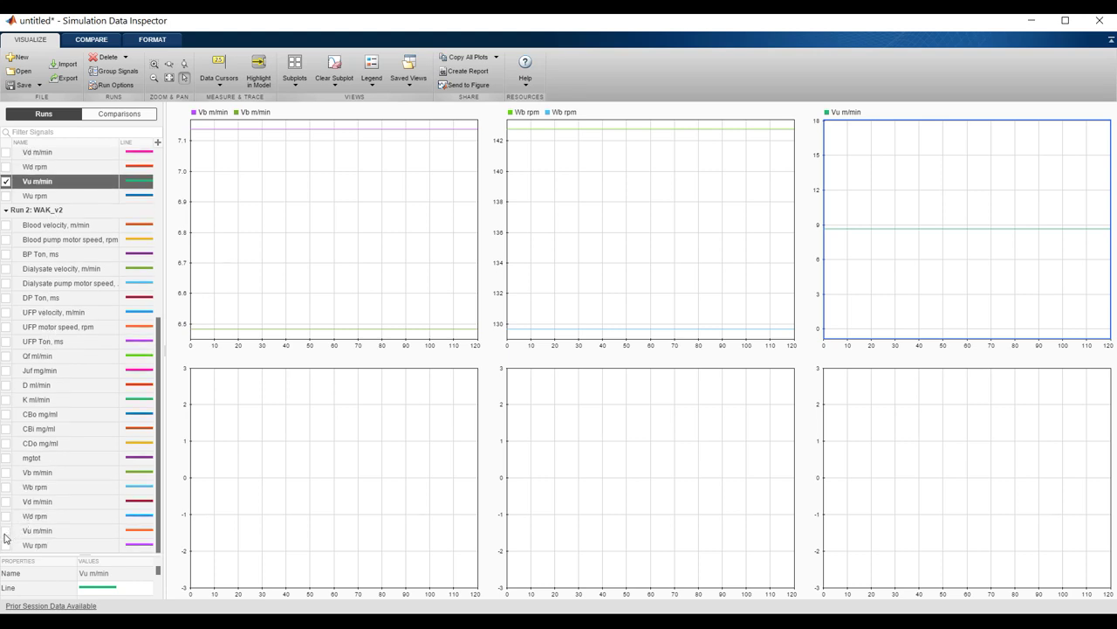
click(7, 531)
Preview Run 1's blood and dialysate velocity and pump motor speed signals one at a time in the fourth subplot
click(403, 486)
scroll(50, 245, up, 7)
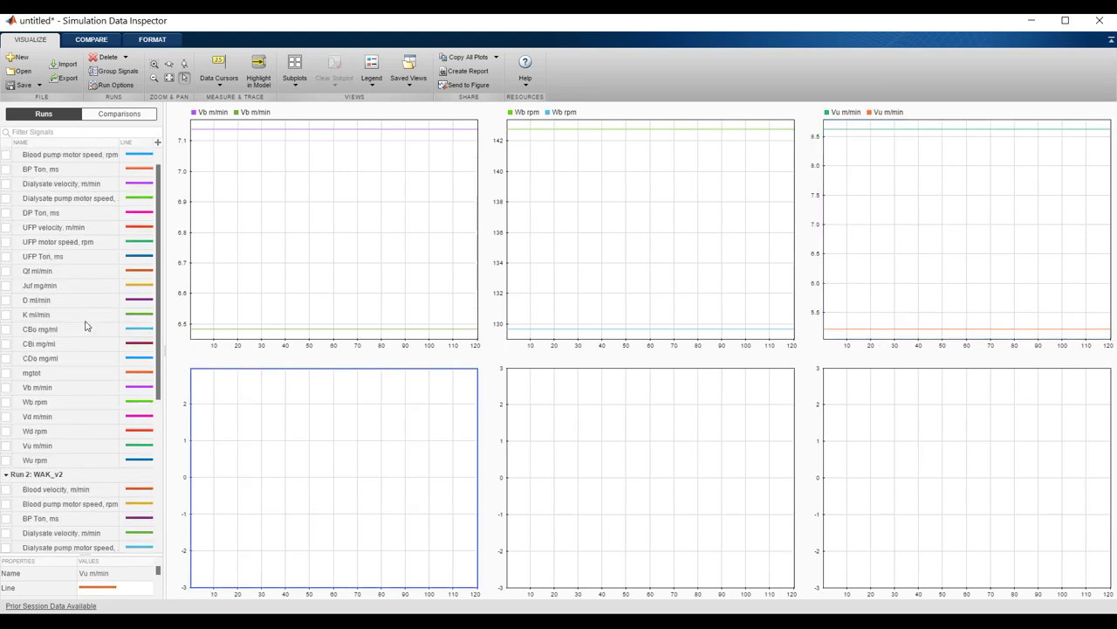
click(7, 169)
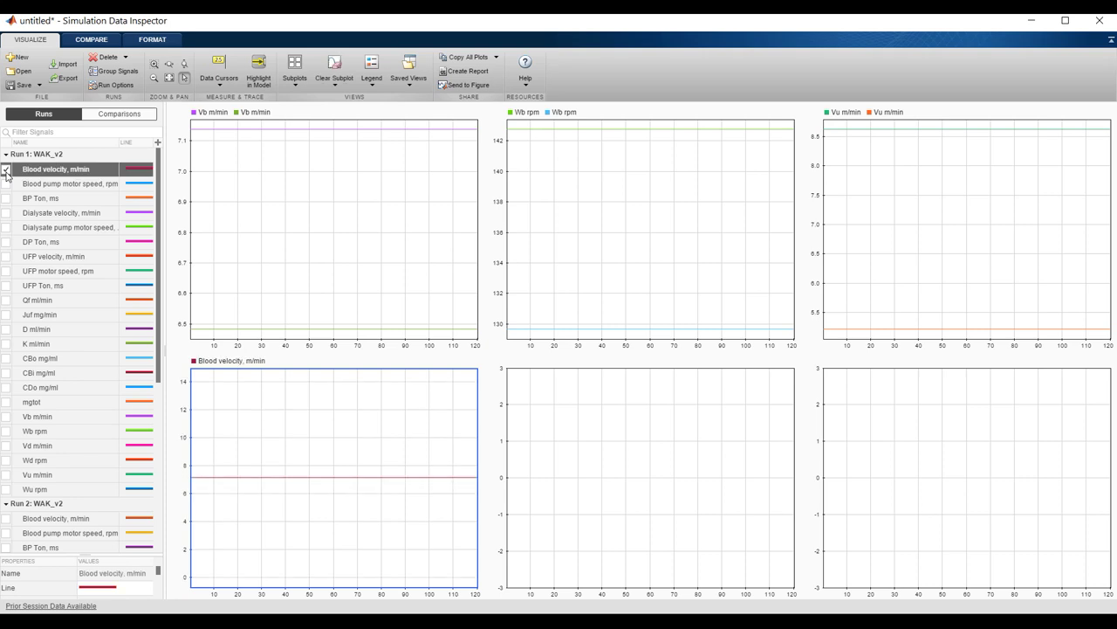
click(6, 169)
click(6, 184)
click(6, 185)
click(7, 213)
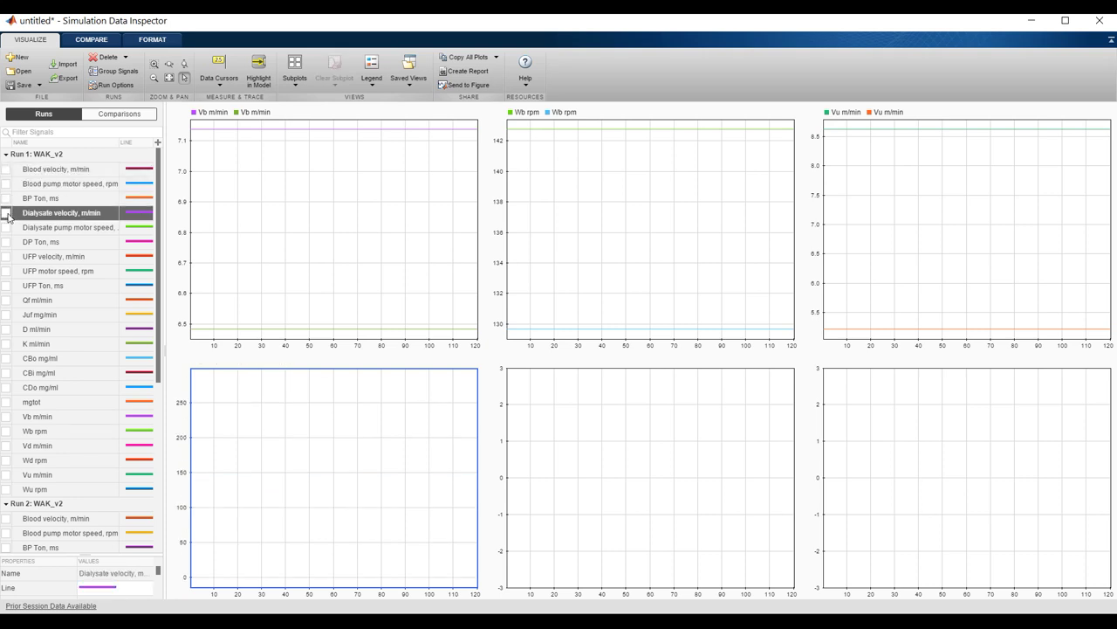
click(7, 213)
click(6, 228)
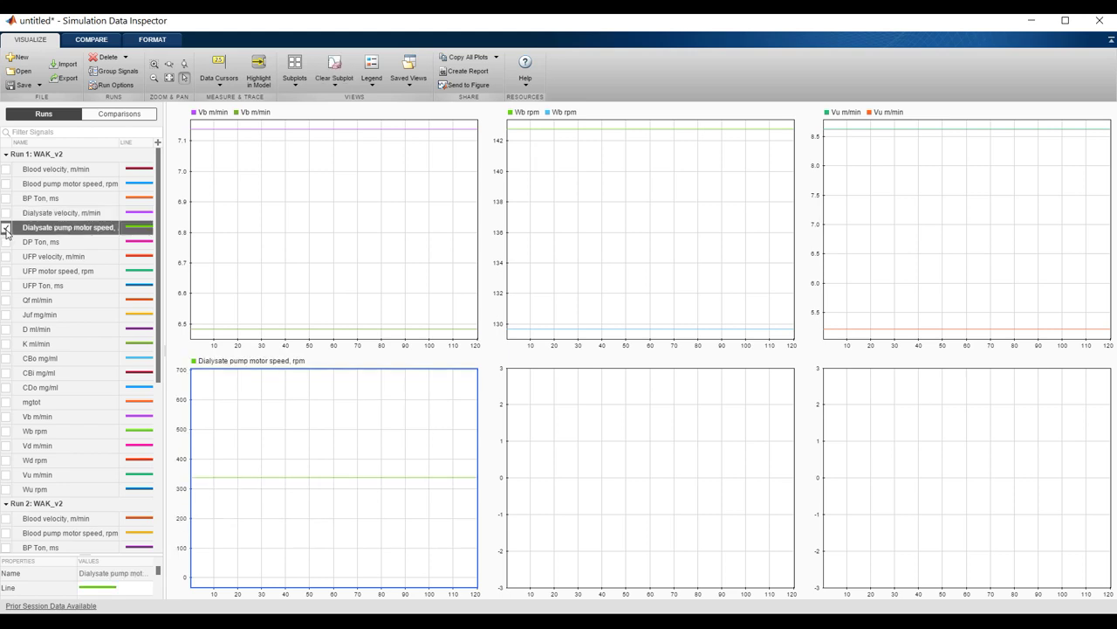
click(6, 228)
Preview Run 1's DP Ton, UFP motor speed, UFP Ton, Qf ml/min and D ml/min signals in the fourth subplot
click(6, 242)
click(7, 242)
click(7, 272)
click(7, 272)
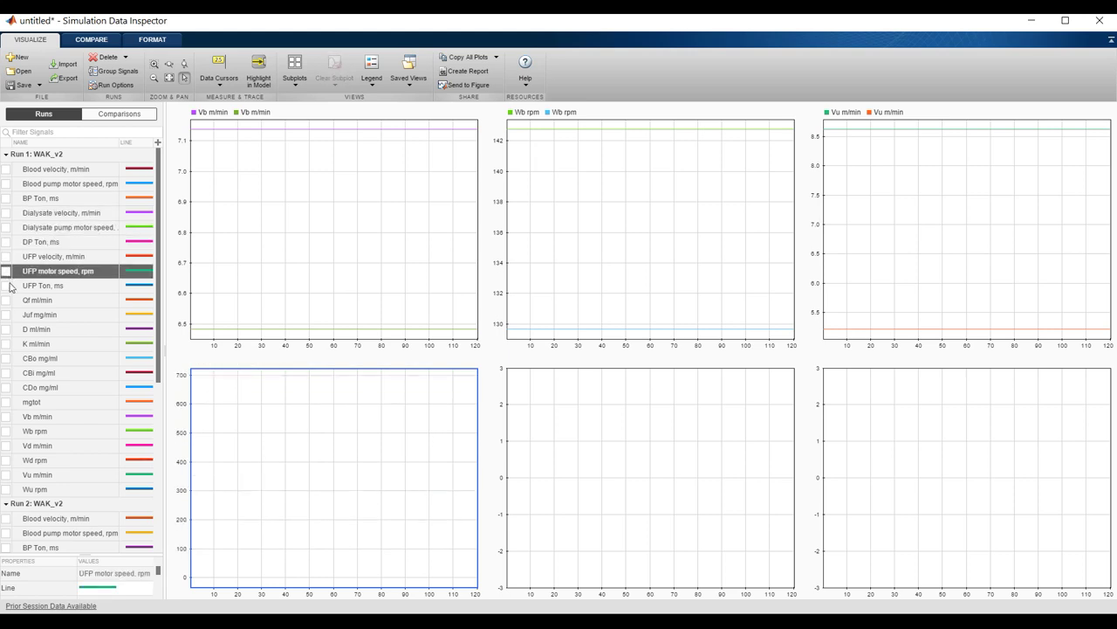
click(6, 285)
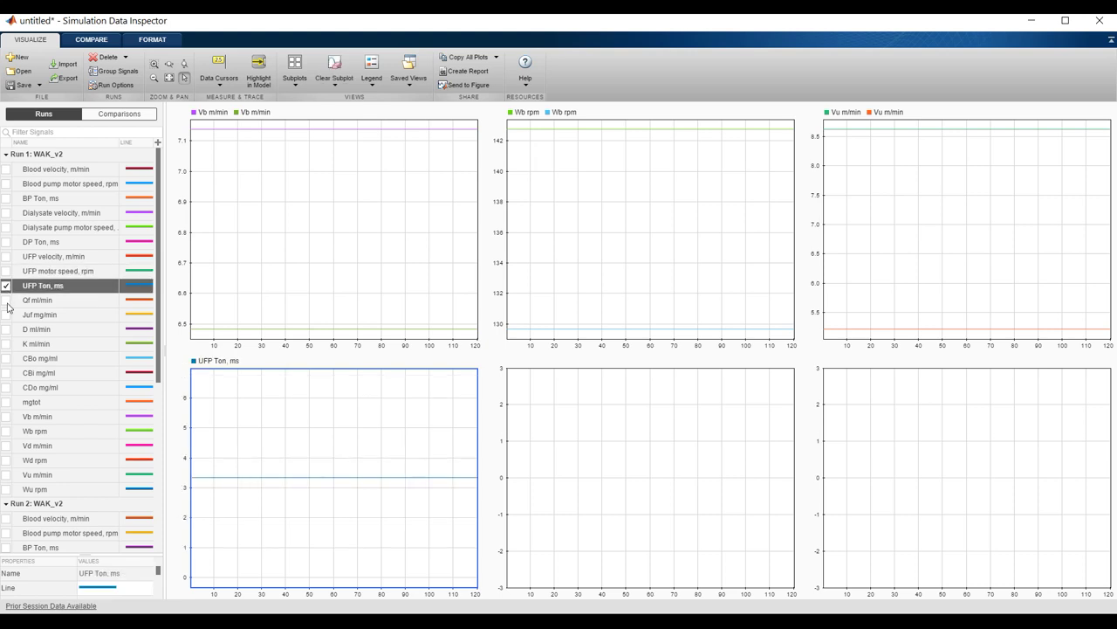
click(7, 300)
click(6, 285)
click(7, 302)
click(6, 301)
click(6, 330)
click(6, 330)
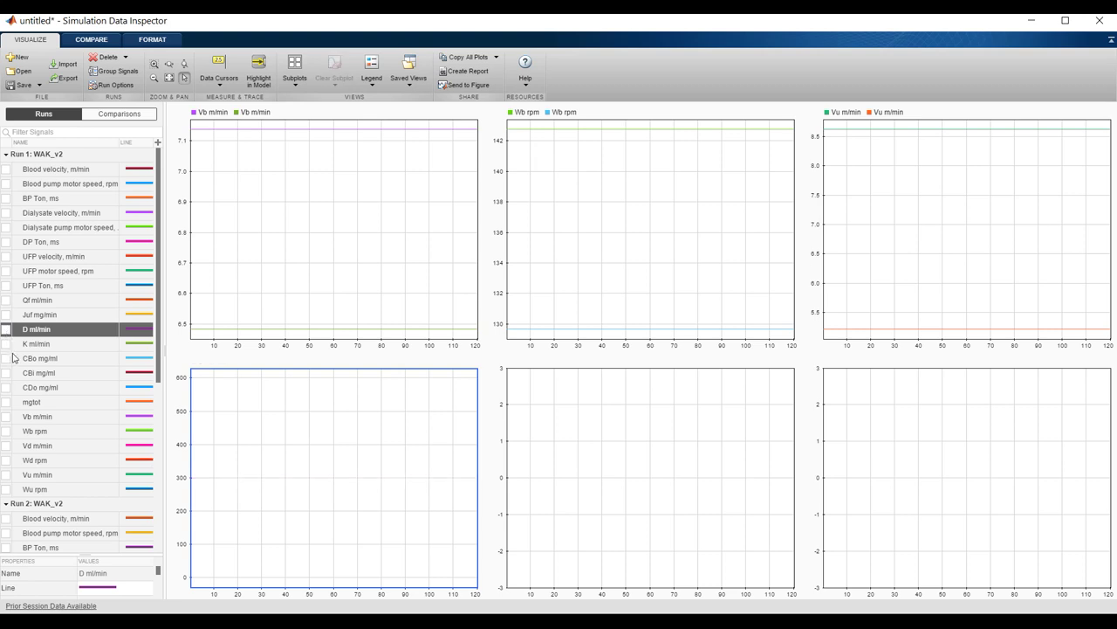
Plot Run 1's CBo mg/ml, CBi mg/ml and mgtot signals in the fourth, fifth and sixth subplots respectively
click(6, 359)
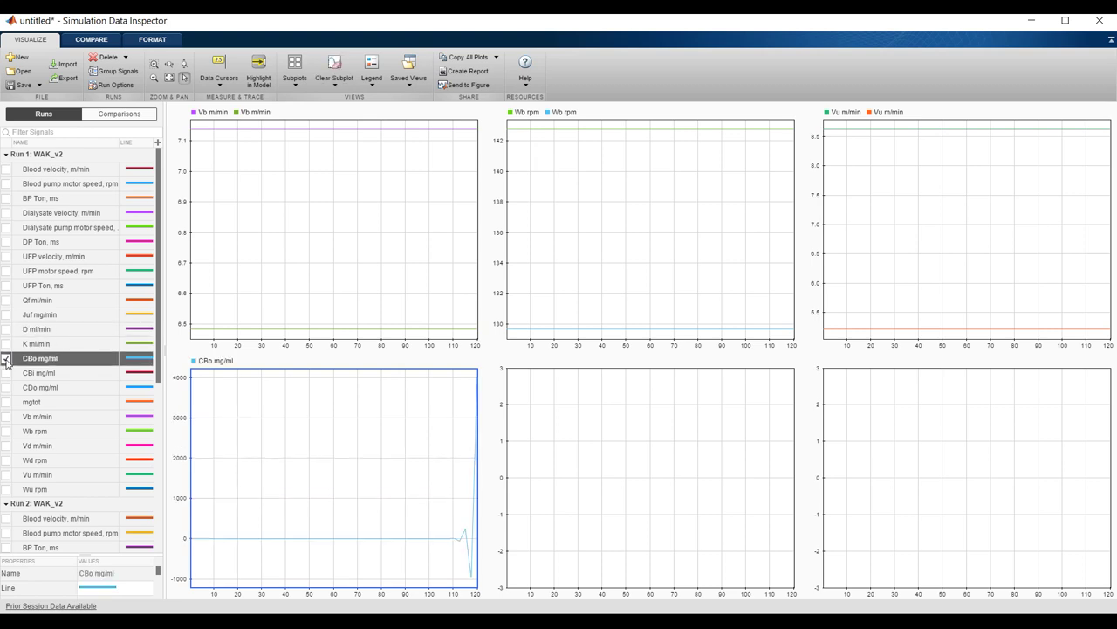
click(606, 469)
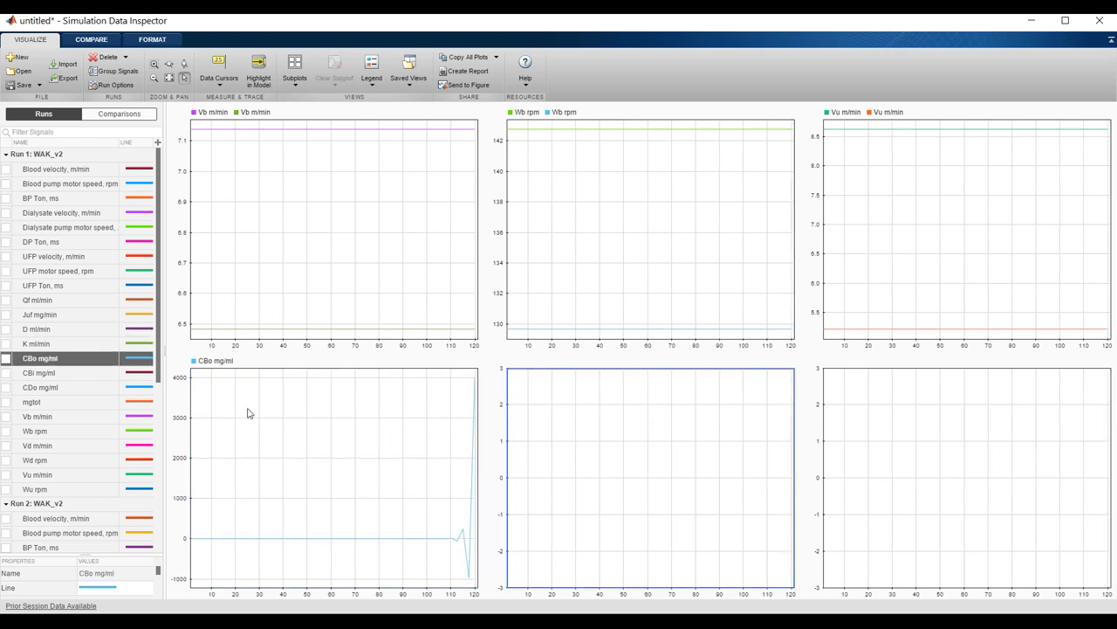
click(6, 373)
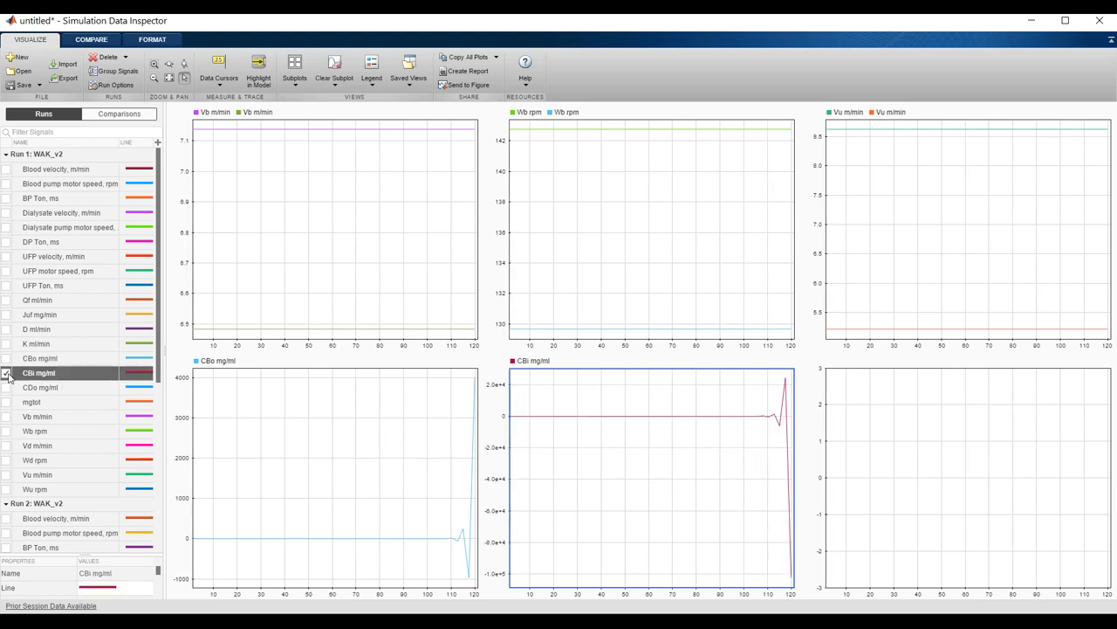
click(883, 459)
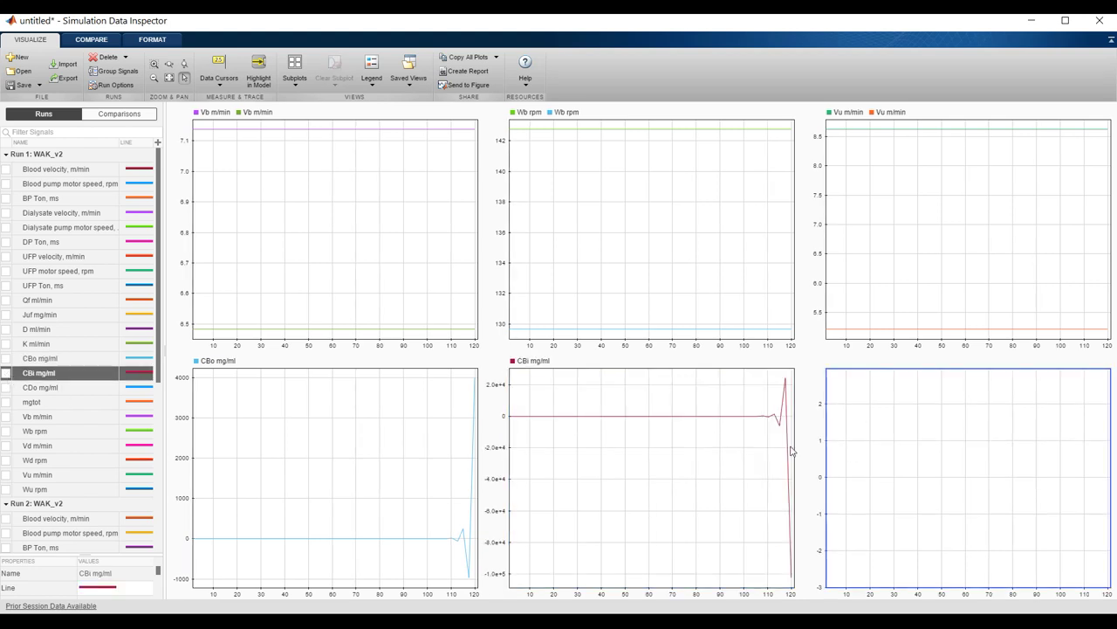
click(7, 403)
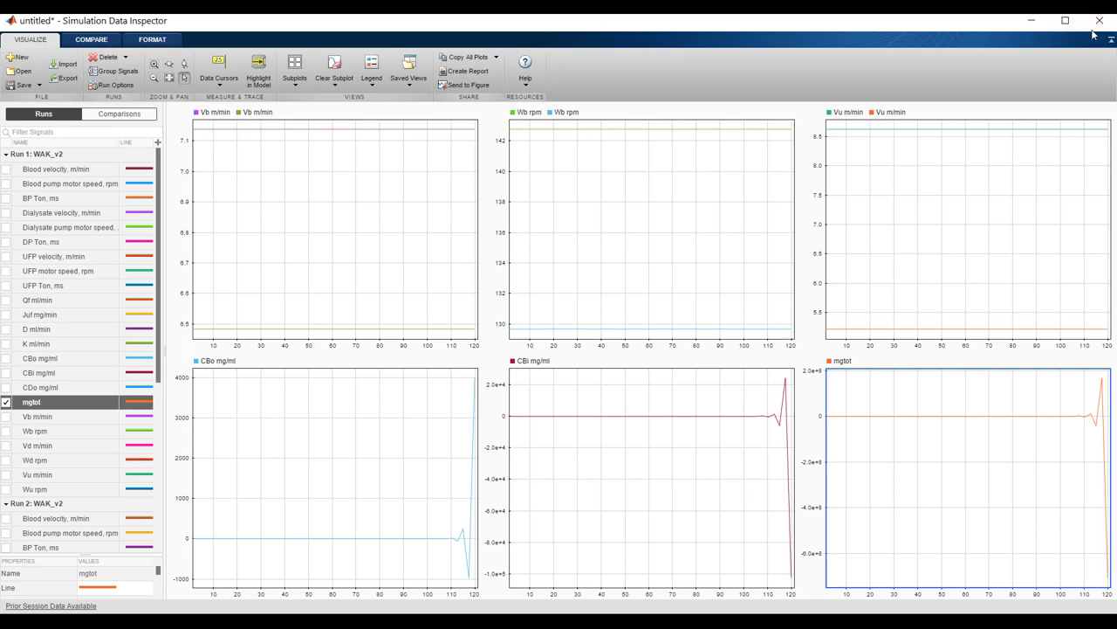
Close the Simulation Data Inspector and set the blood flow rate to 400 ml/min in the Simulink model
click(1065, 20)
click(1096, 22)
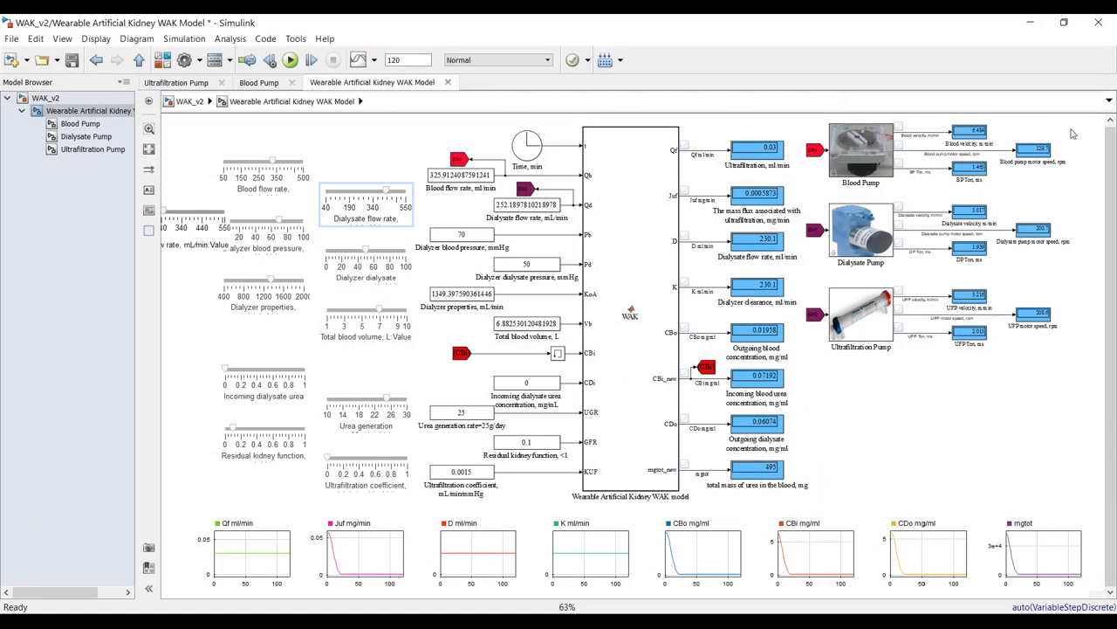
scroll(1072, 135, up, 2)
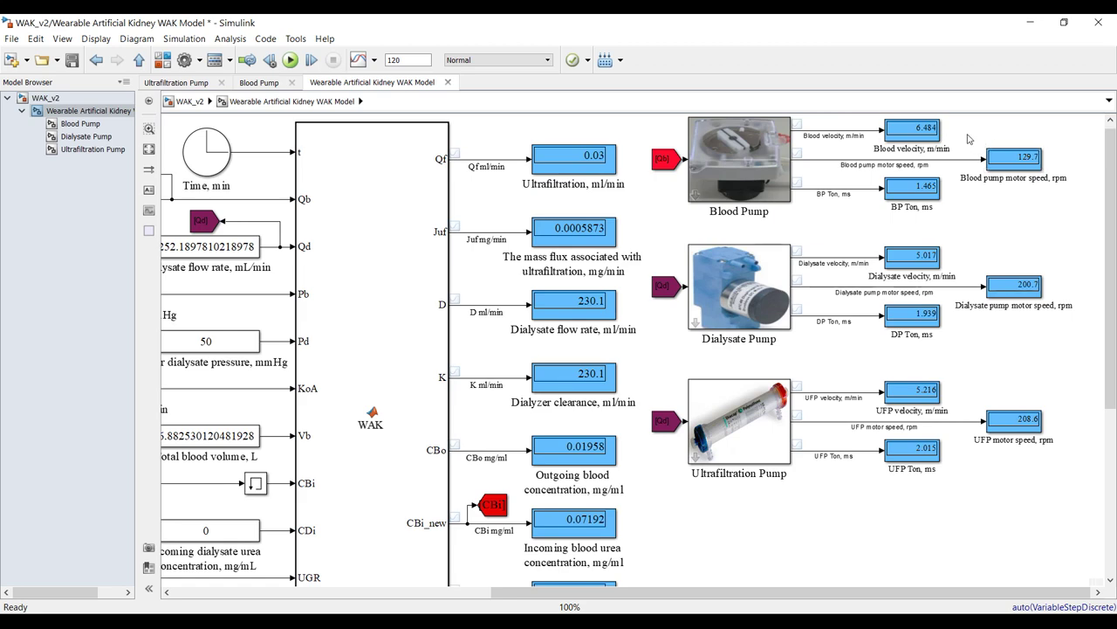
scroll(965, 138, up, 1)
scroll(804, 232, down, 1)
scroll(659, 228, down, 1)
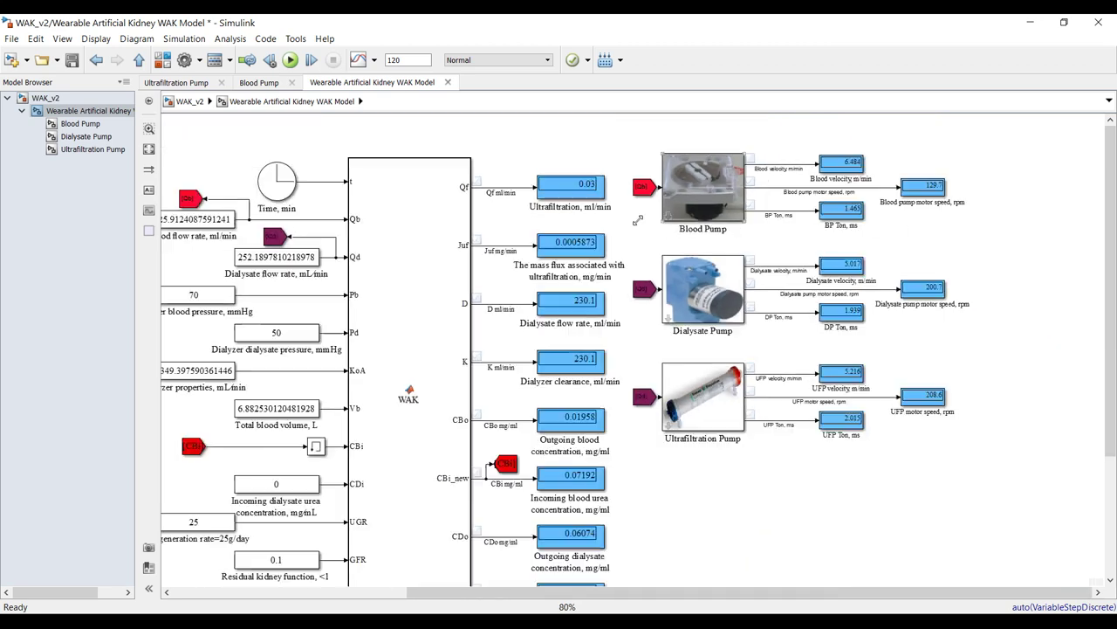
scroll(313, 230, down, 1)
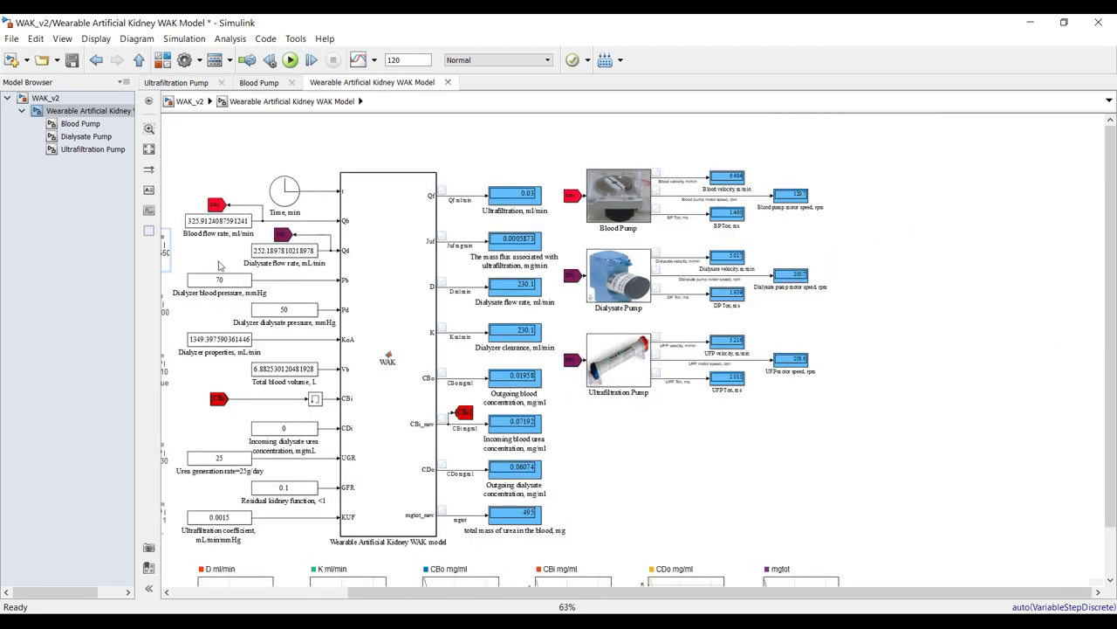
scroll(219, 266, down, 1)
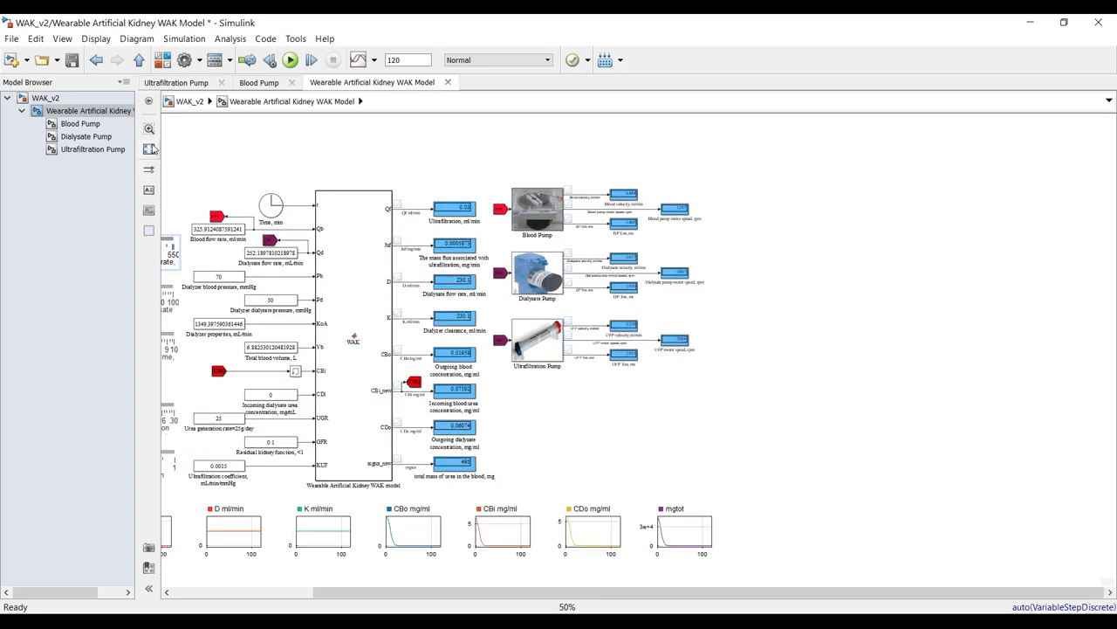
click(149, 148)
drag(280, 166, 291, 167)
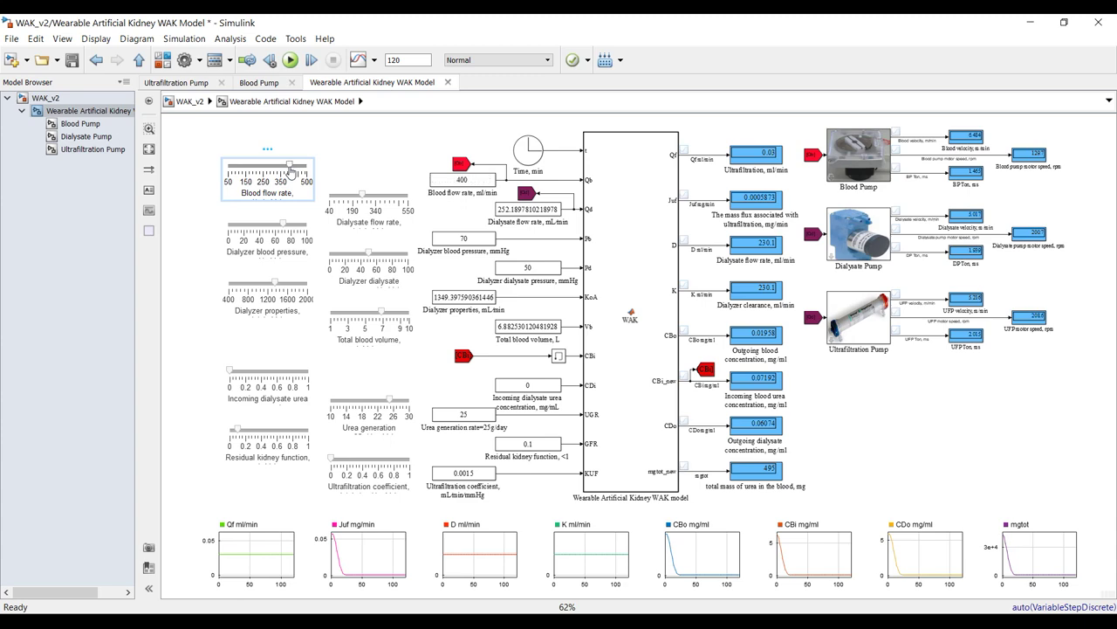
Set the Blood Pump's inlet tube diameter to 10 mm in its block parameters
double_click(858, 152)
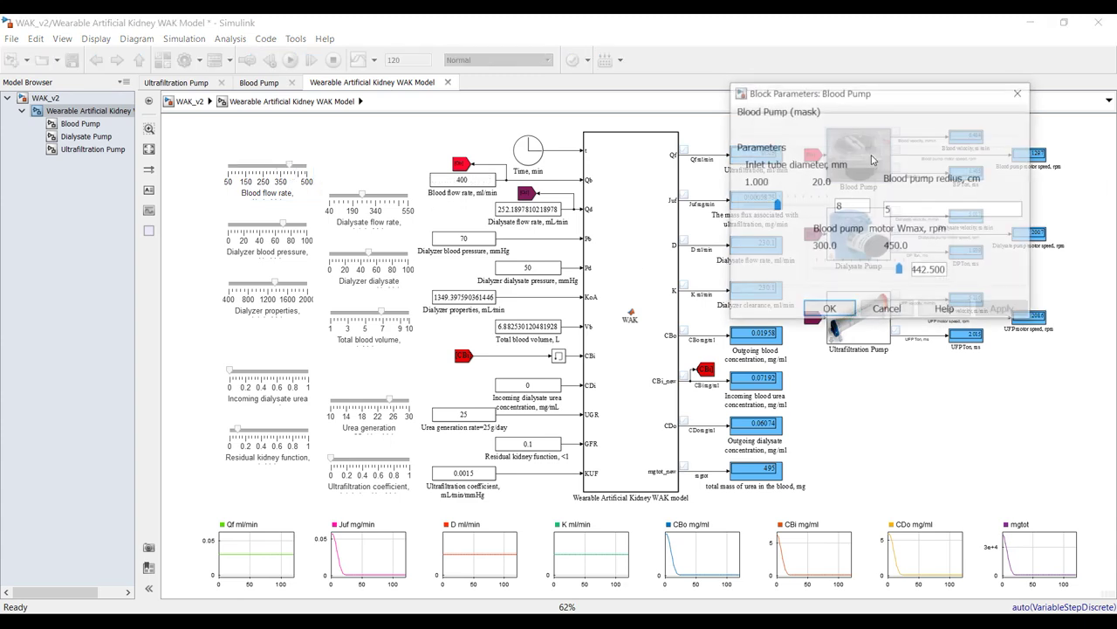
double_click(850, 207)
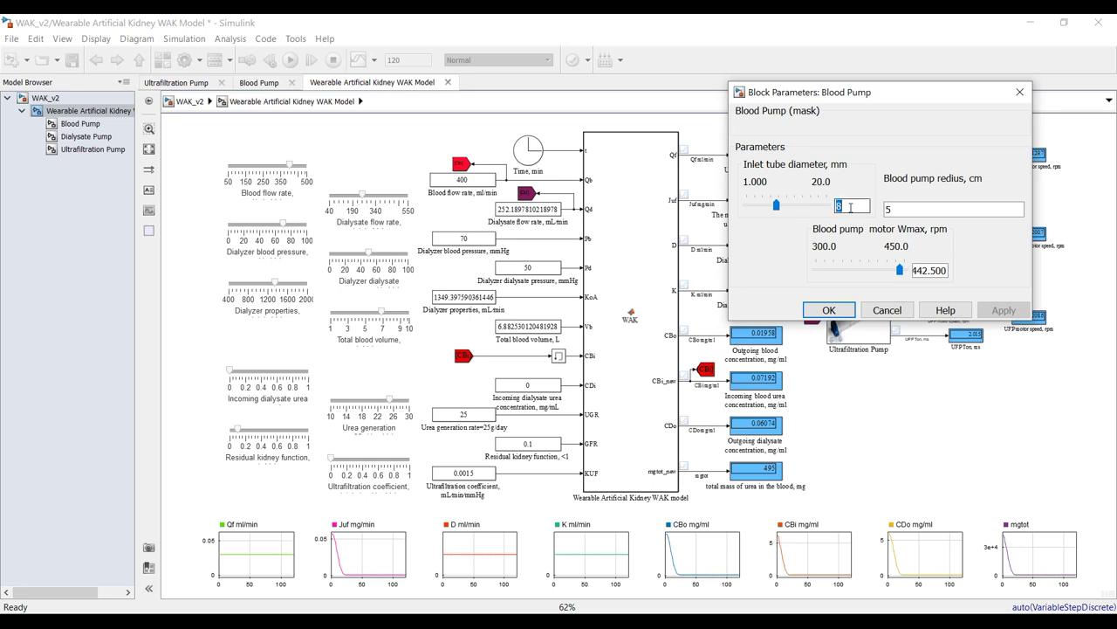
text(10)
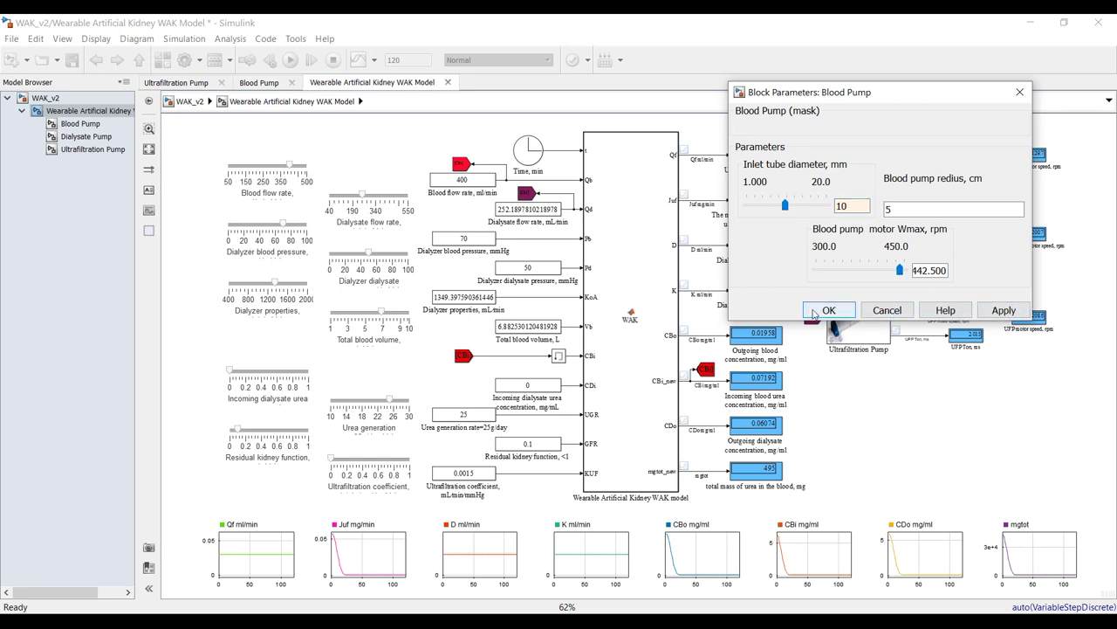
click(1004, 312)
click(825, 310)
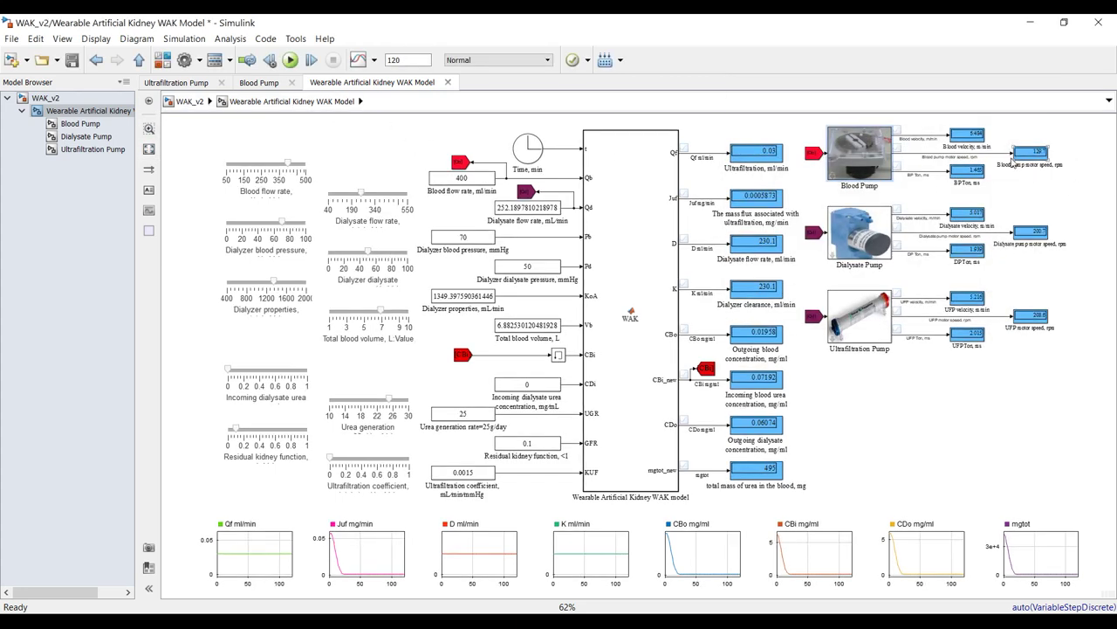
Run the simulation with the blood pump's output displays in close view
scroll(1076, 138, up, 3)
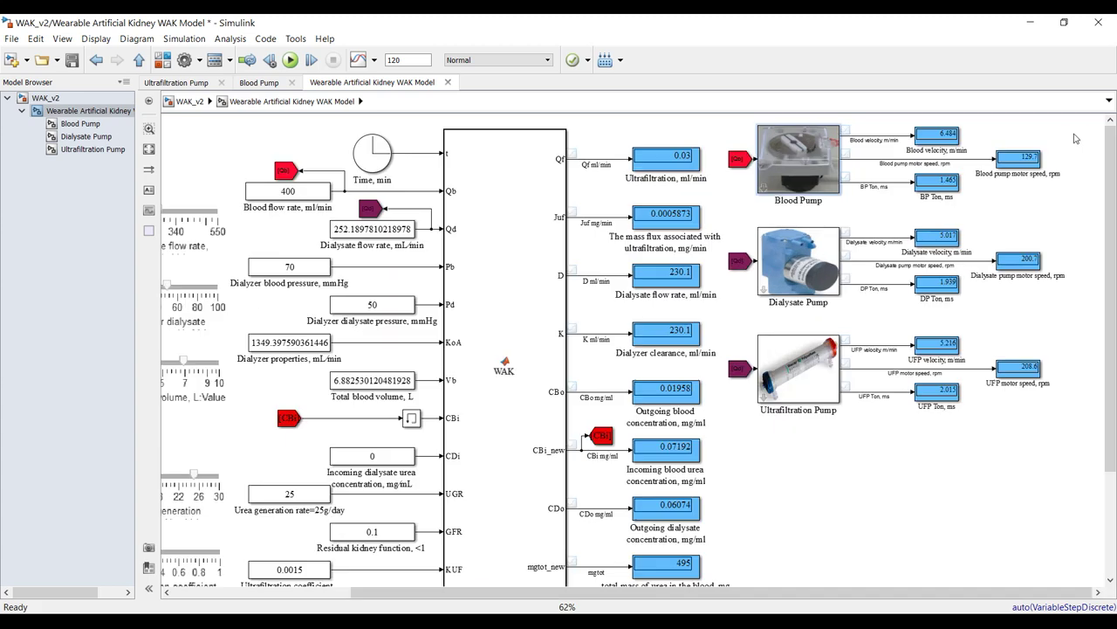
scroll(1065, 141, up, 2)
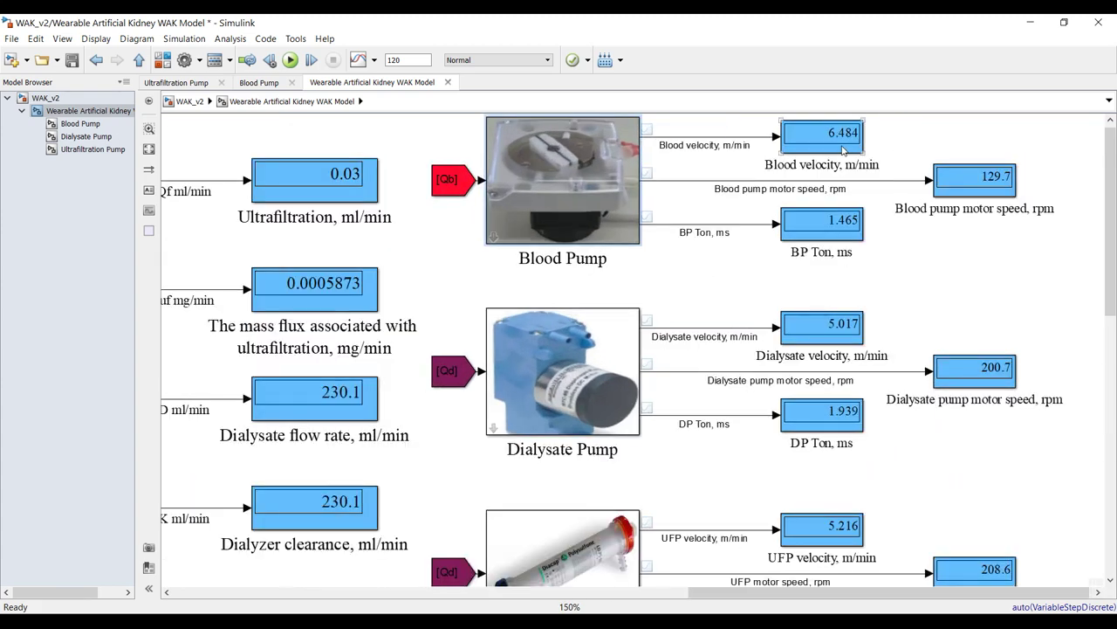
click(292, 60)
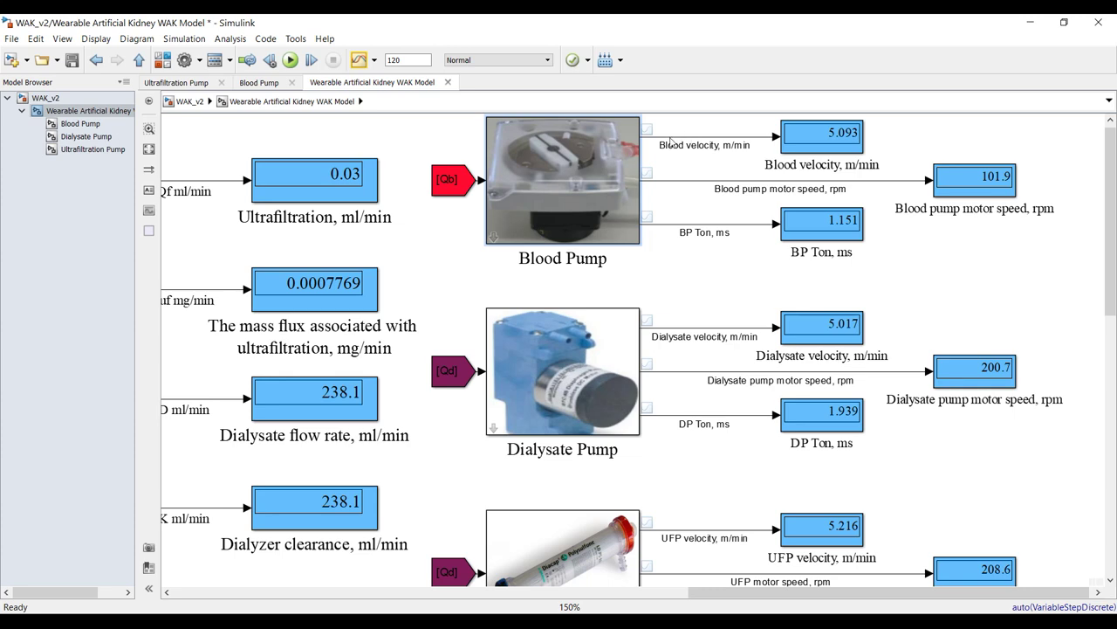
Open the Simulation Data Inspector and change the subplot layout to a 3 by 3 grid
click(361, 61)
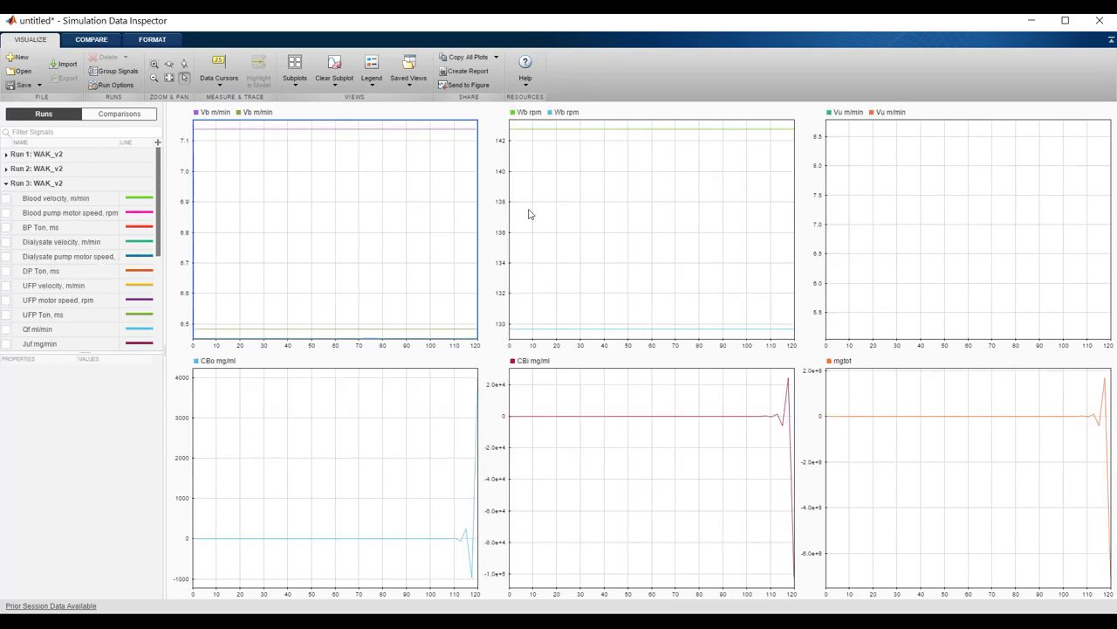
click(295, 70)
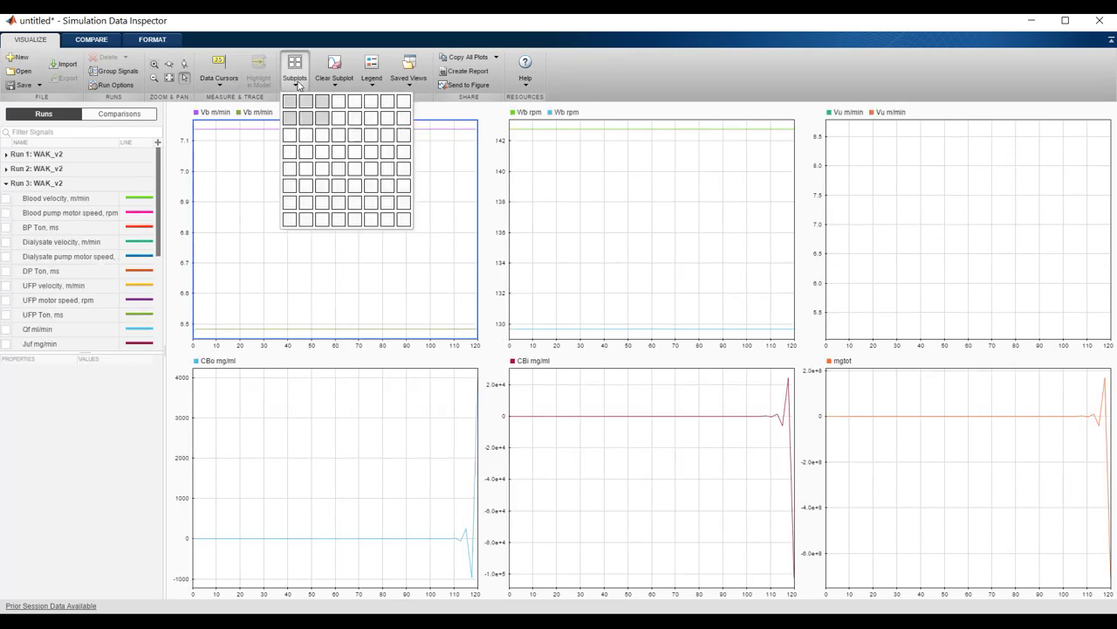
click(324, 134)
Plot Run 3's Blood velocity, Blood pump motor speed and BP Ton signals in the third column's subplots, one signal in each
click(987, 207)
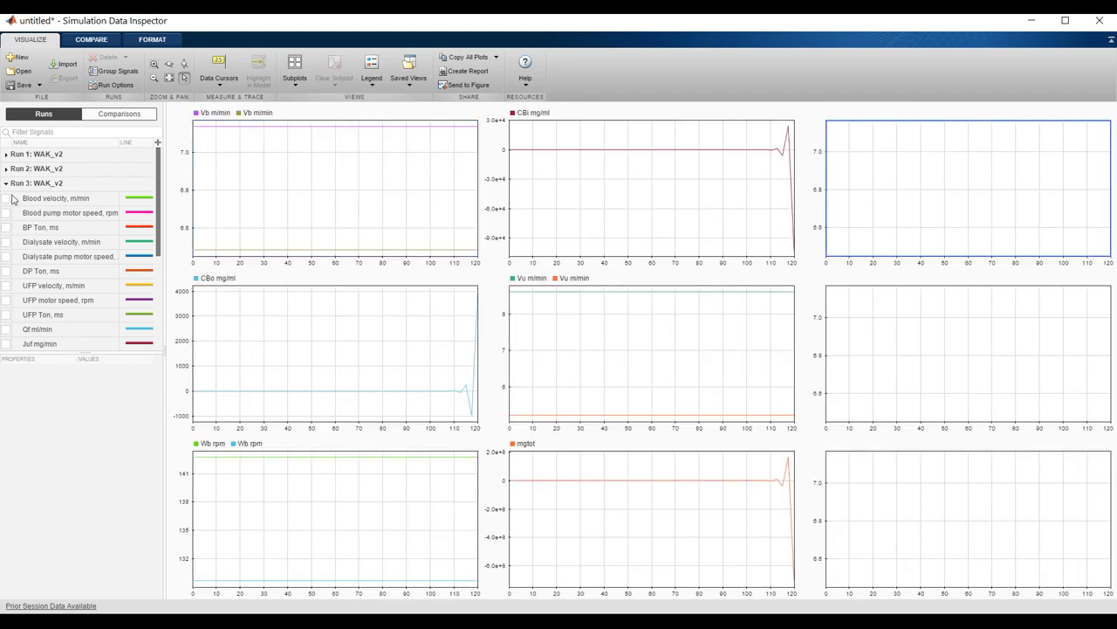
click(6, 199)
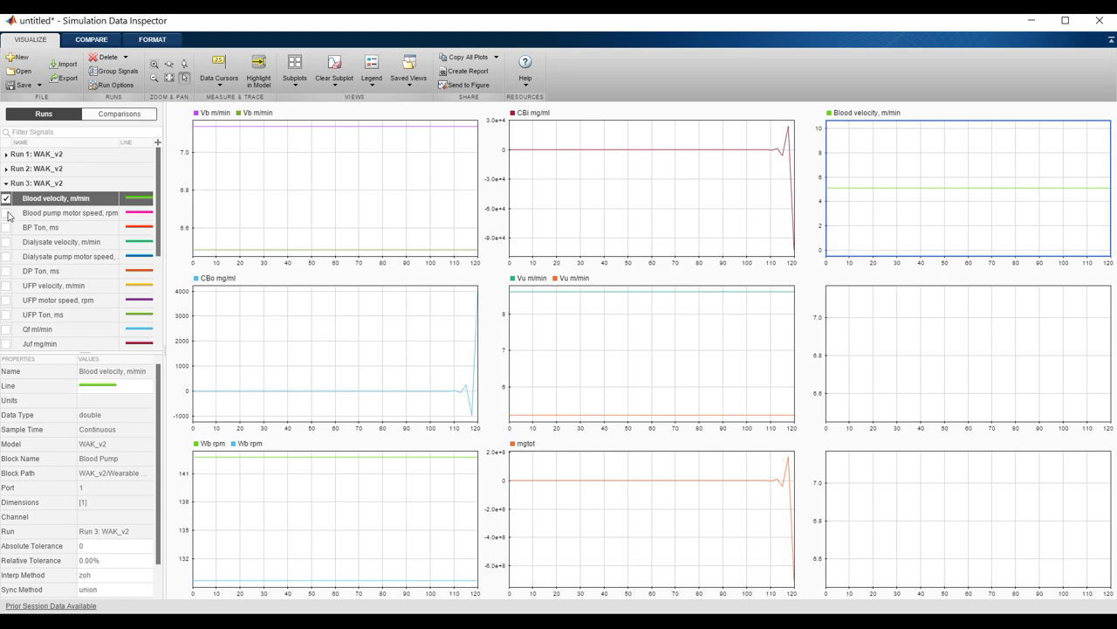
click(894, 357)
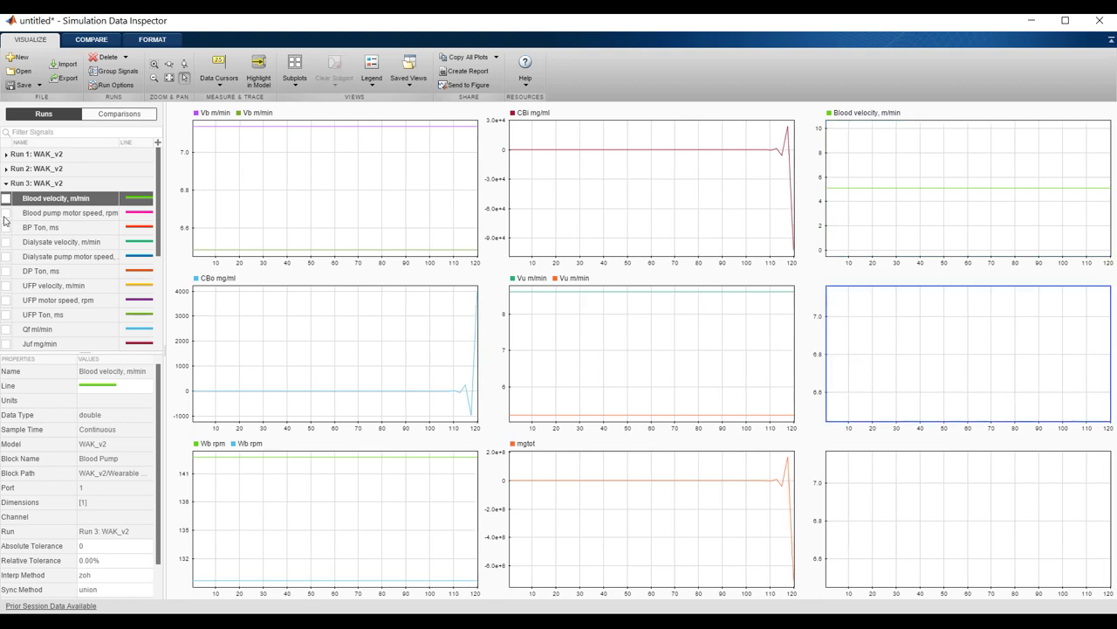
click(6, 213)
click(892, 473)
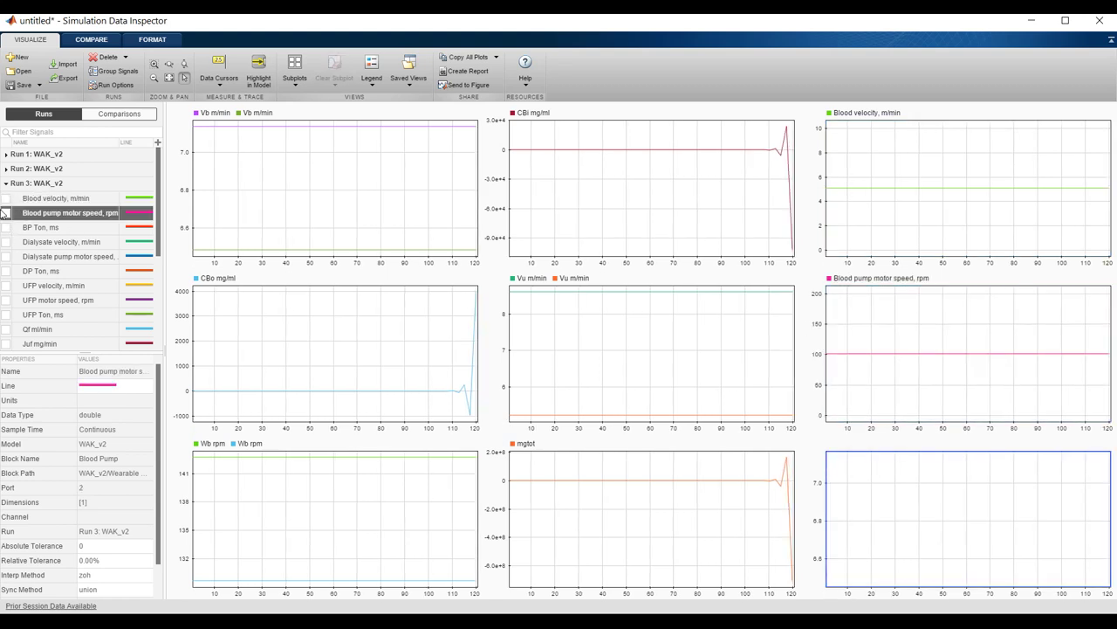
click(7, 227)
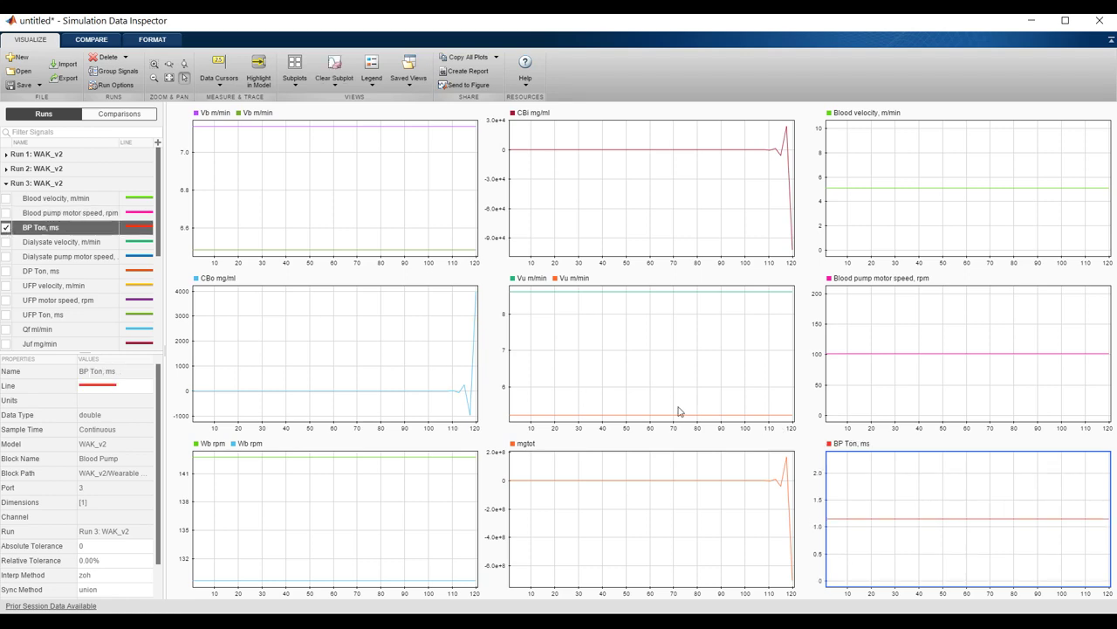
Close the Simulation Data Inspector and fit the whole Simulink model in view
click(1097, 21)
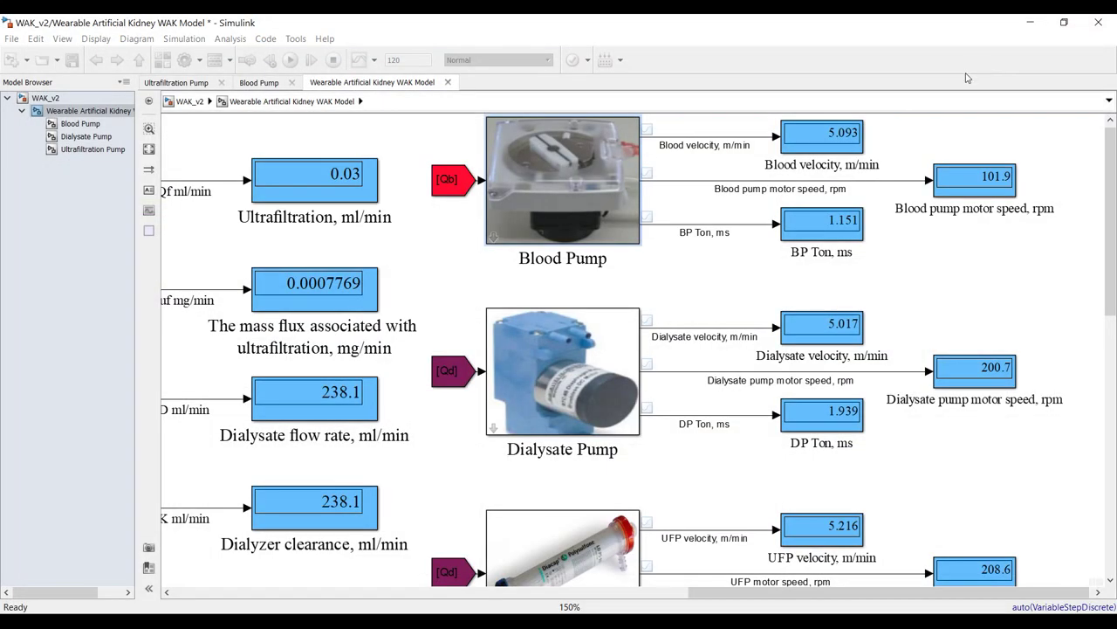
click(149, 151)
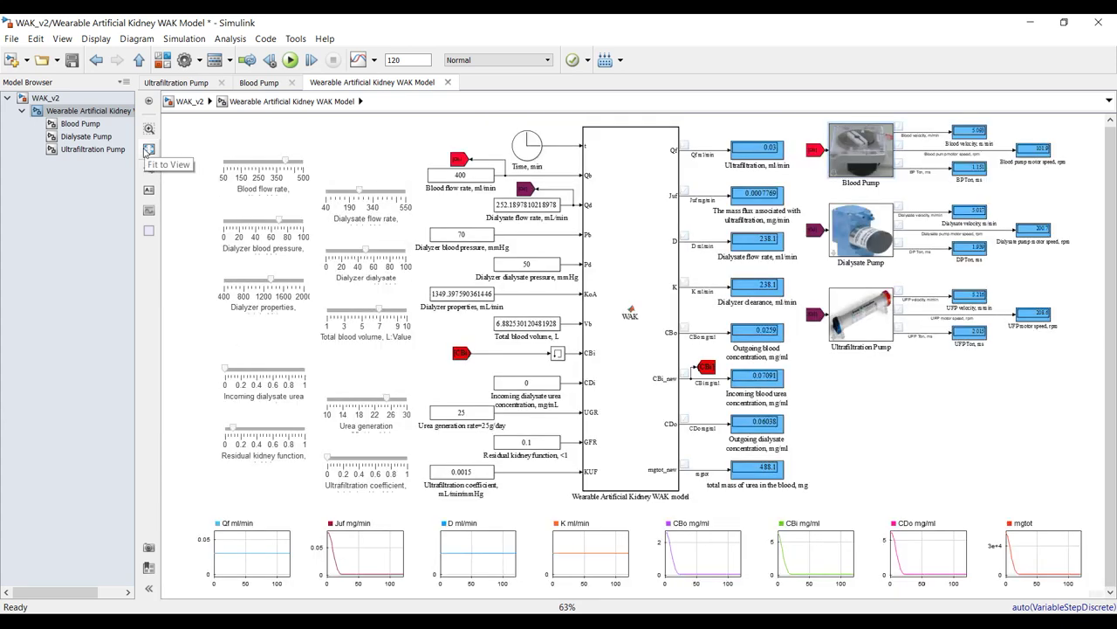